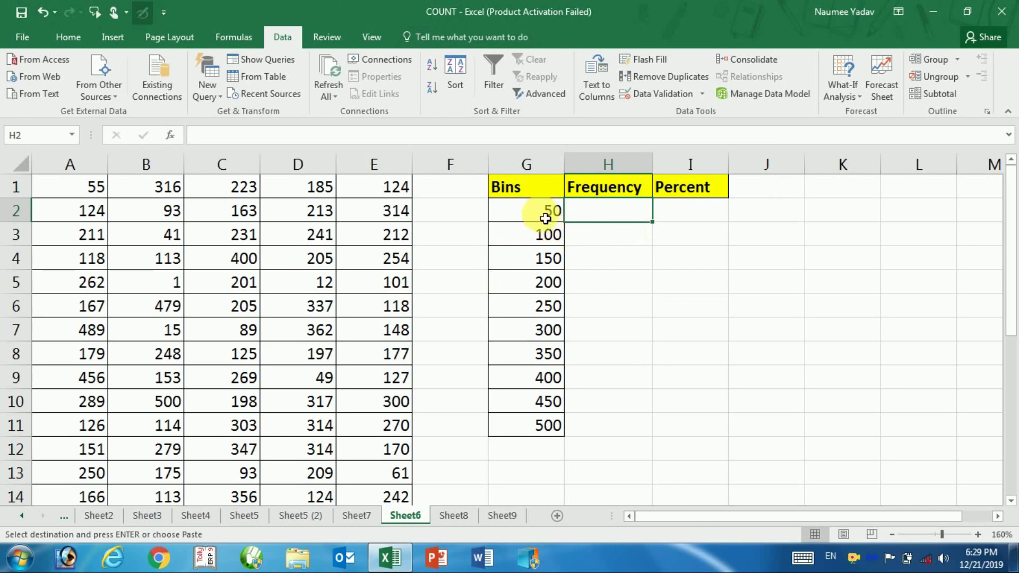
Review the bin values in G2:G3 and the data block around B2
left_click_drag(546, 218, 539, 237)
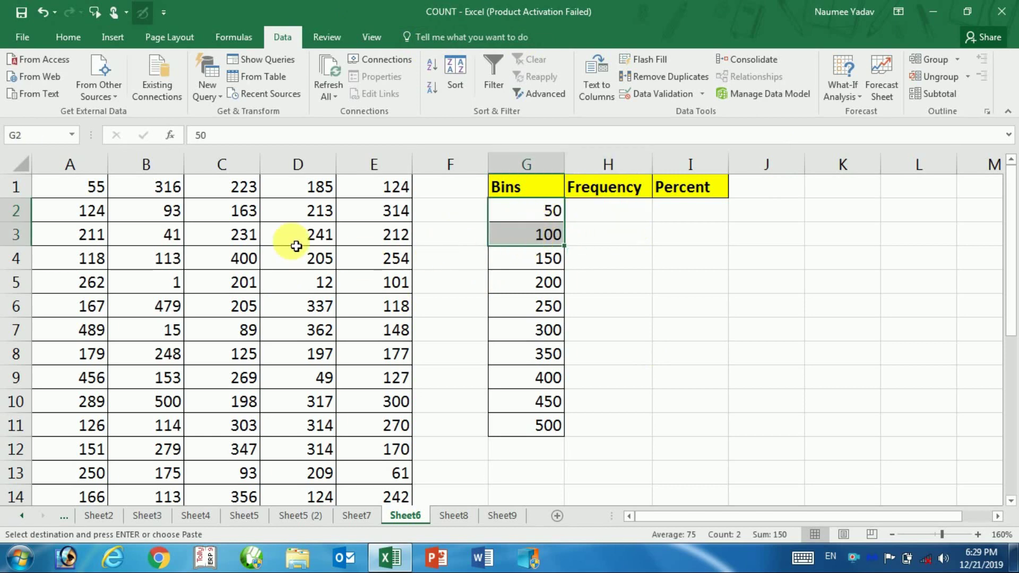
left_click(154, 211)
scroll(154, 210, "down", 4)
scroll(142, 232, "down", 4)
scroll(142, 237, "up", 5)
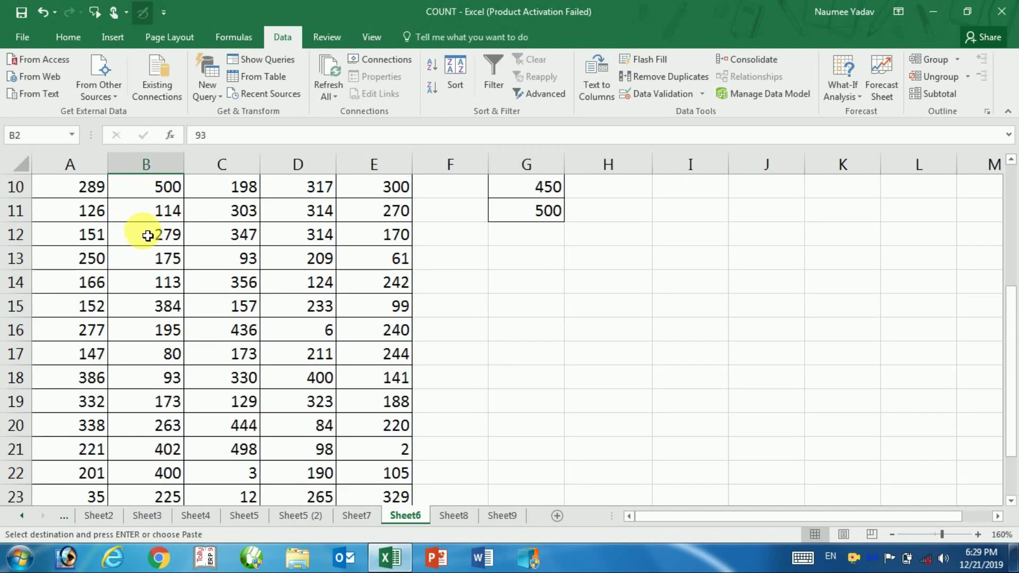
scroll(143, 232, "up", 3)
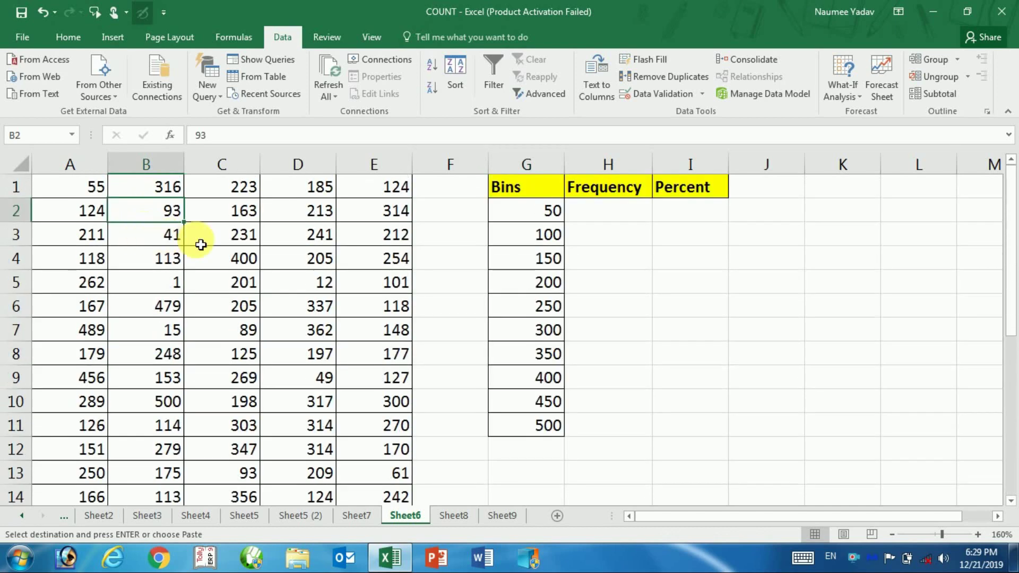
Check the Frequency cells H2–H4, then open Ease of Access Center with Magnifier
left_click(604, 218)
mouse_move(546, 213)
left_mouse_down()
mouse_move(552, 258)
mouse_move(536, 284)
left_mouse_up()
left_click(591, 237)
left_click(579, 264)
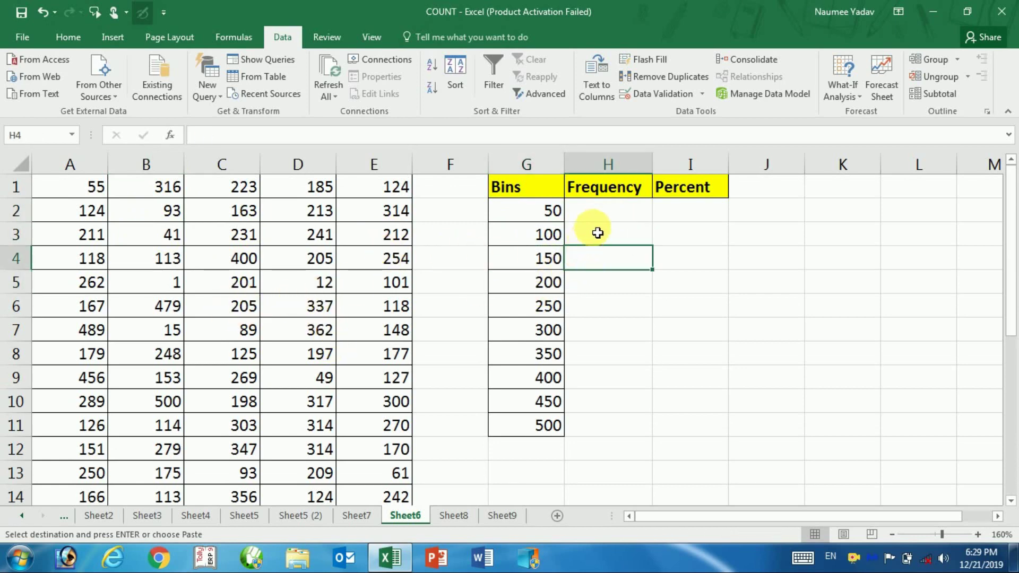
left_click(620, 214)
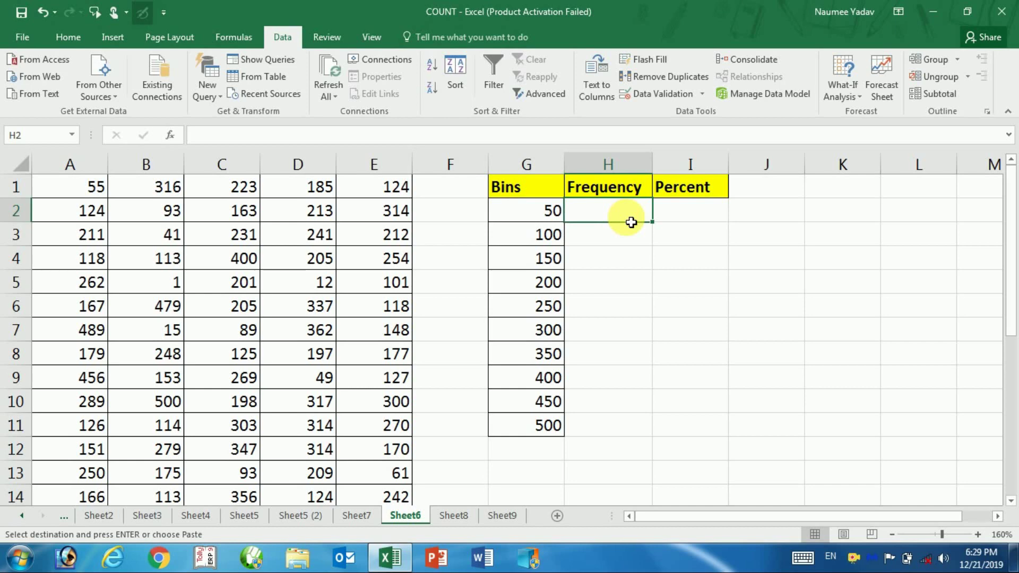
key("super+u")
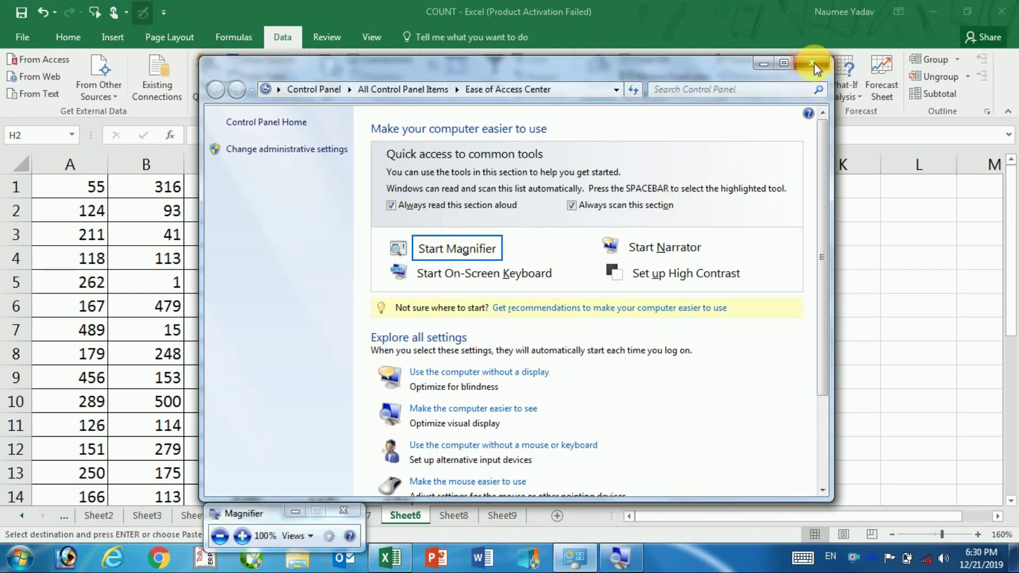
Close Ease of Access, move Magnifier aside, begin =FREQUENCY( in H2, and zoom to 200%
left_click(814, 62)
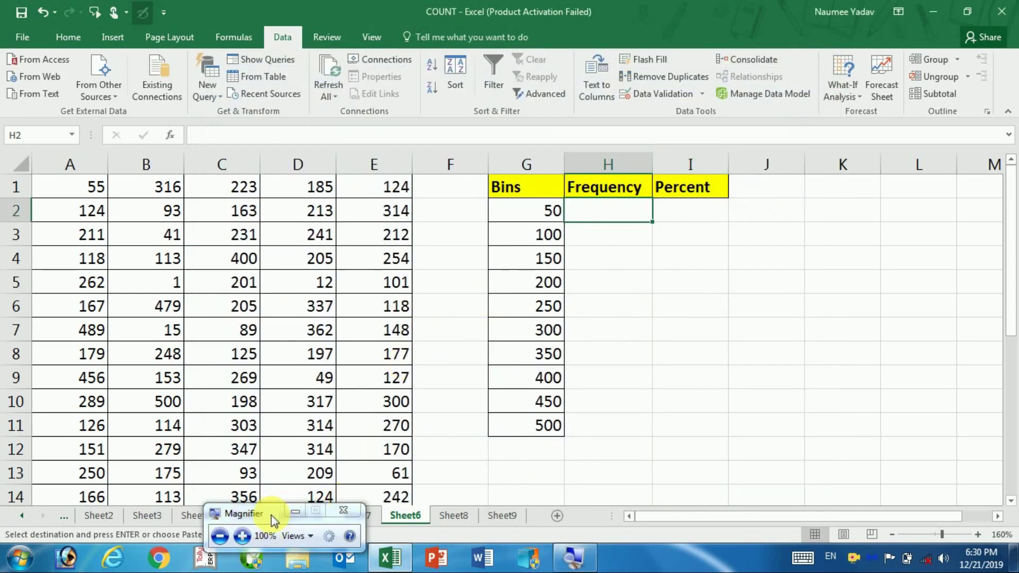
left_click_drag(273, 519, 845, 208)
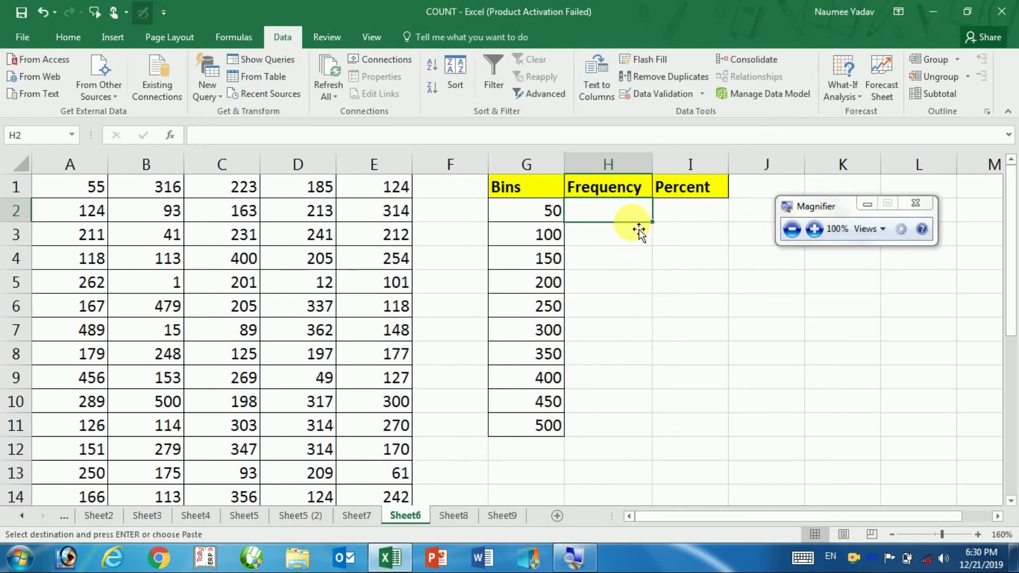
type("=fre")
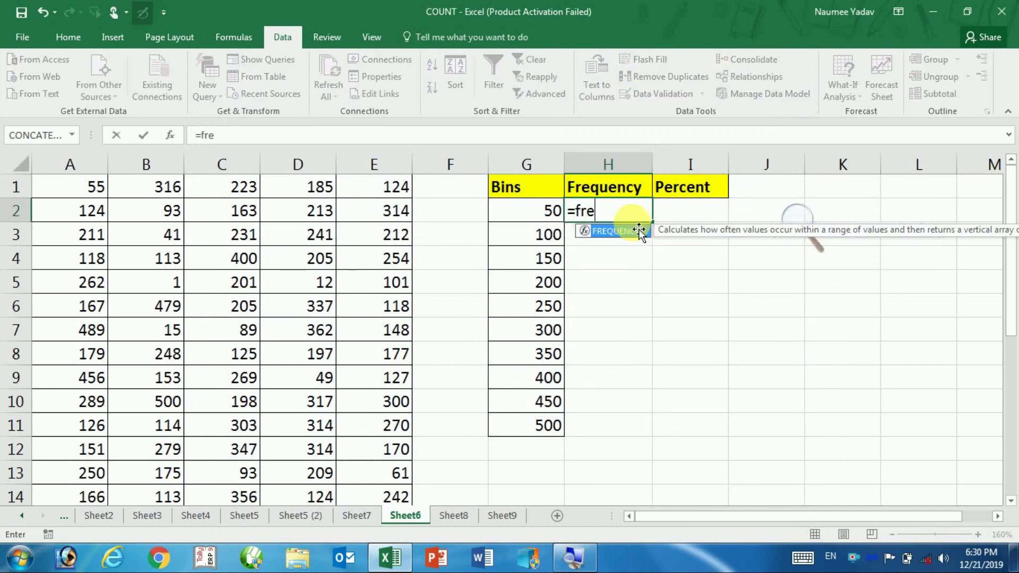
double_click(640, 232)
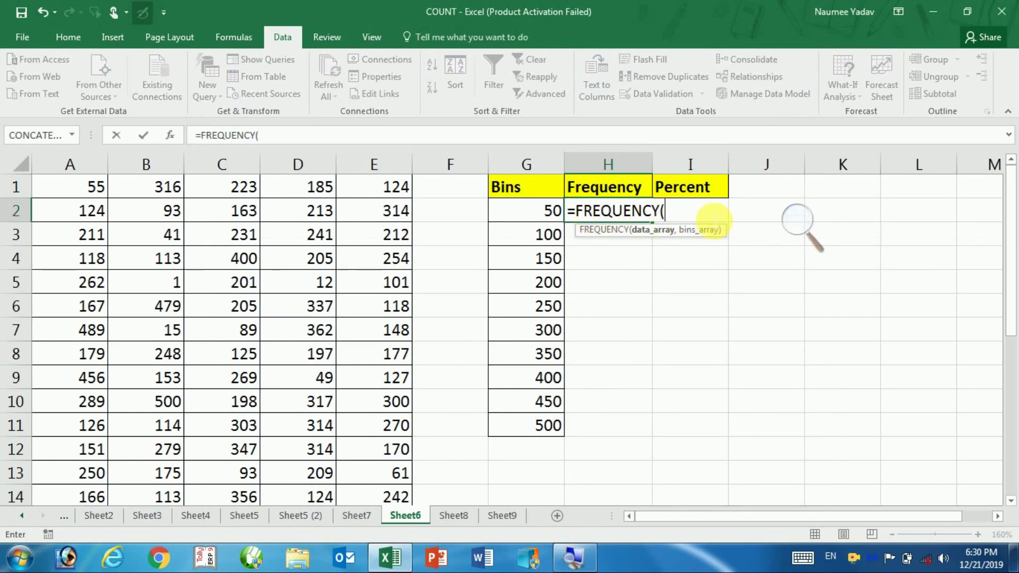
left_click(794, 222)
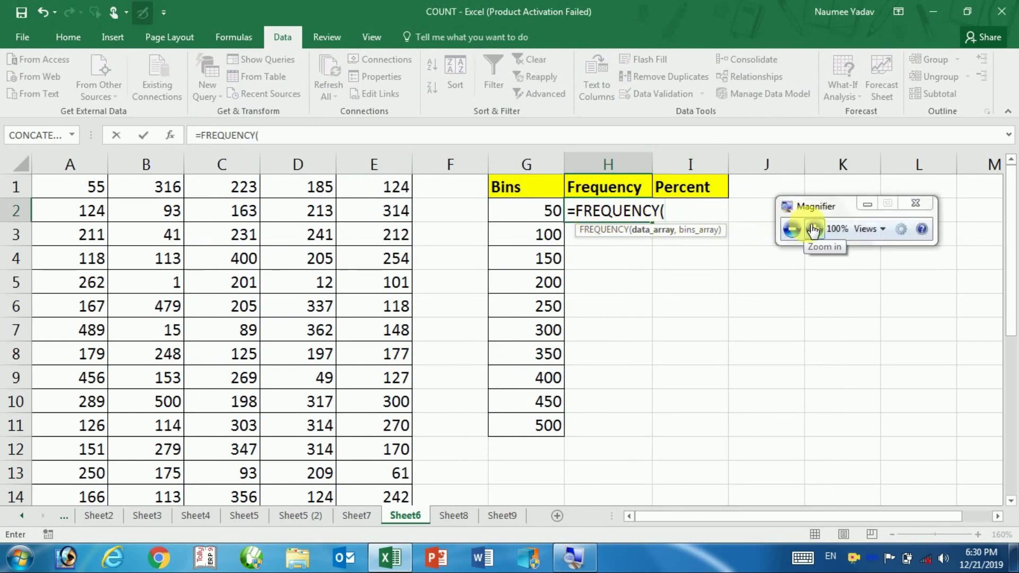
left_click(807, 224)
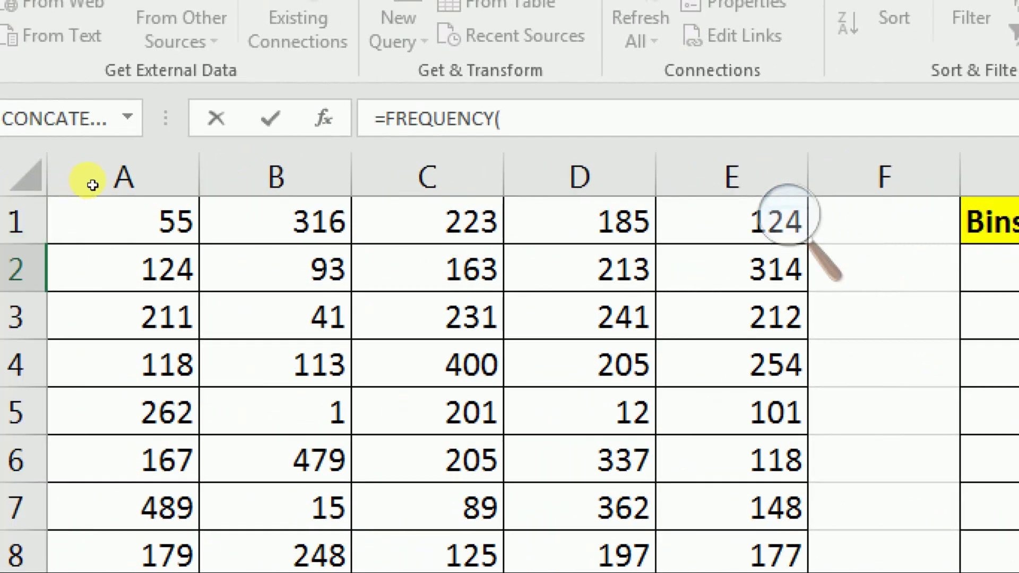
Add A1 references to the formula, reset Magnifier to 100%, then delete the mistaken references
left_click(88, 212)
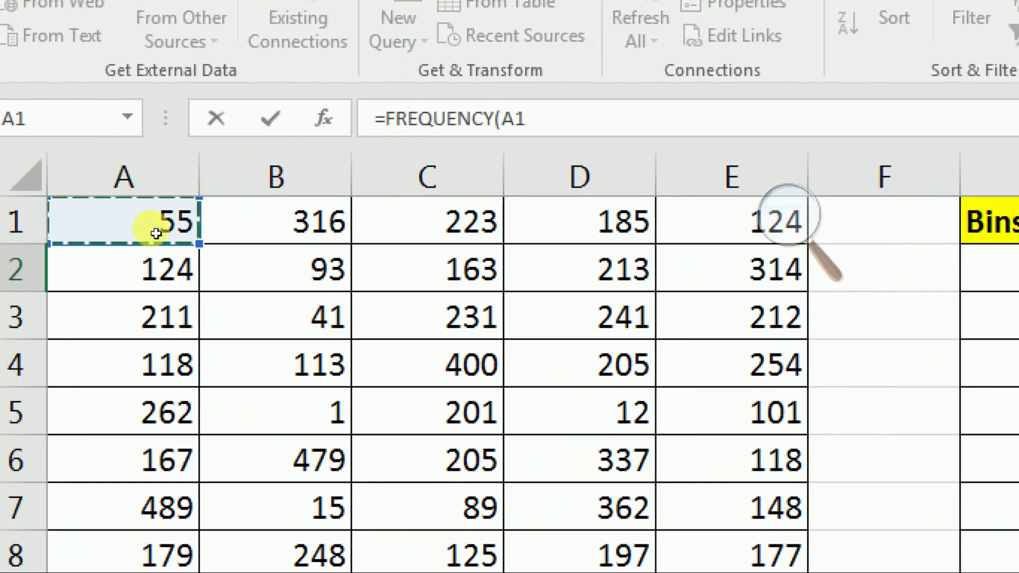
type("+")
left_click(87, 210)
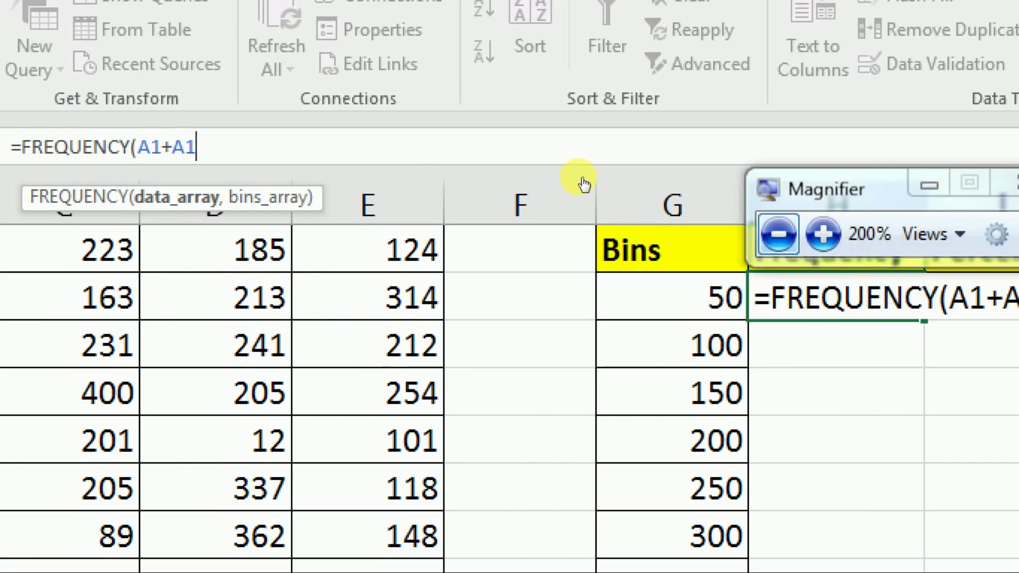
left_click(583, 176)
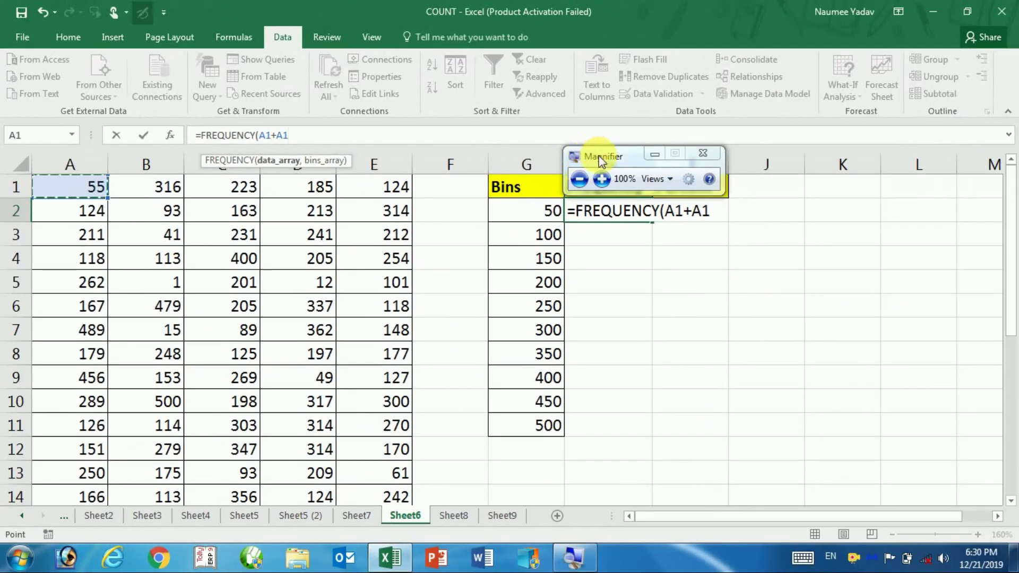
left_click_drag(600, 159, 666, 114)
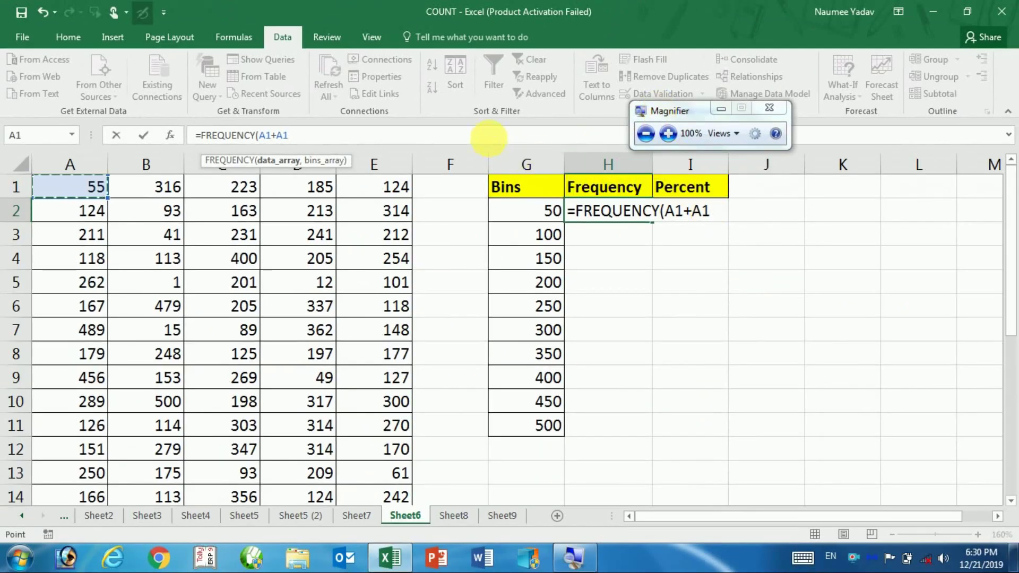
key("BackSpace")
key("BackSpace")
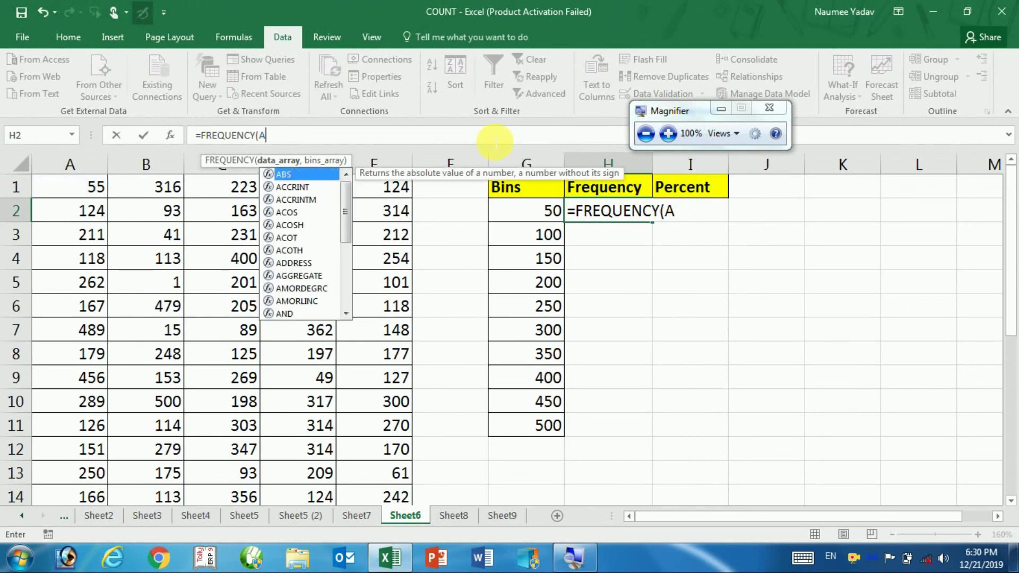
key("BackSpace")
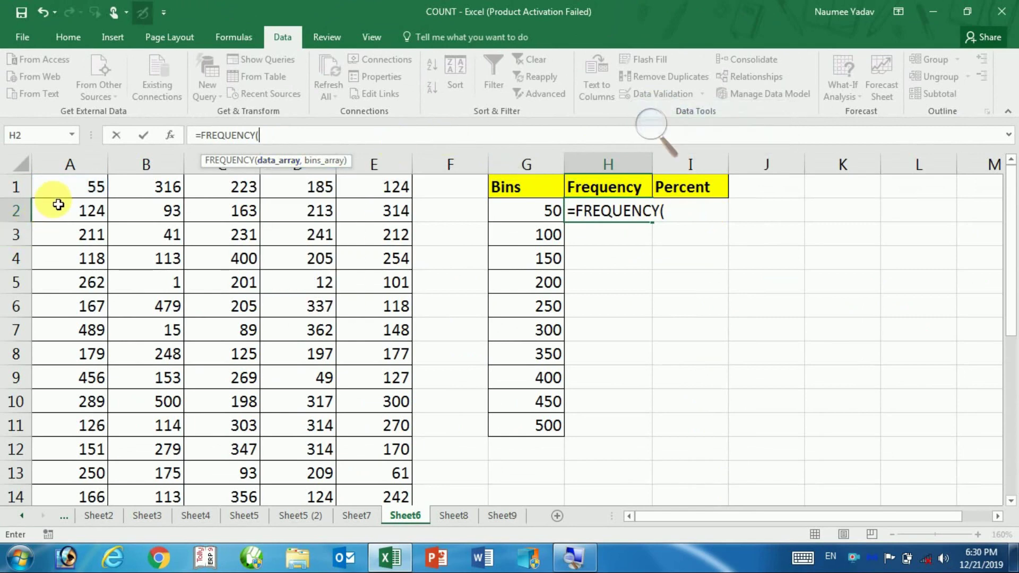
Build the data range A1:E25 and remove the stray A1+ from the formula bar
left_click(54, 196)
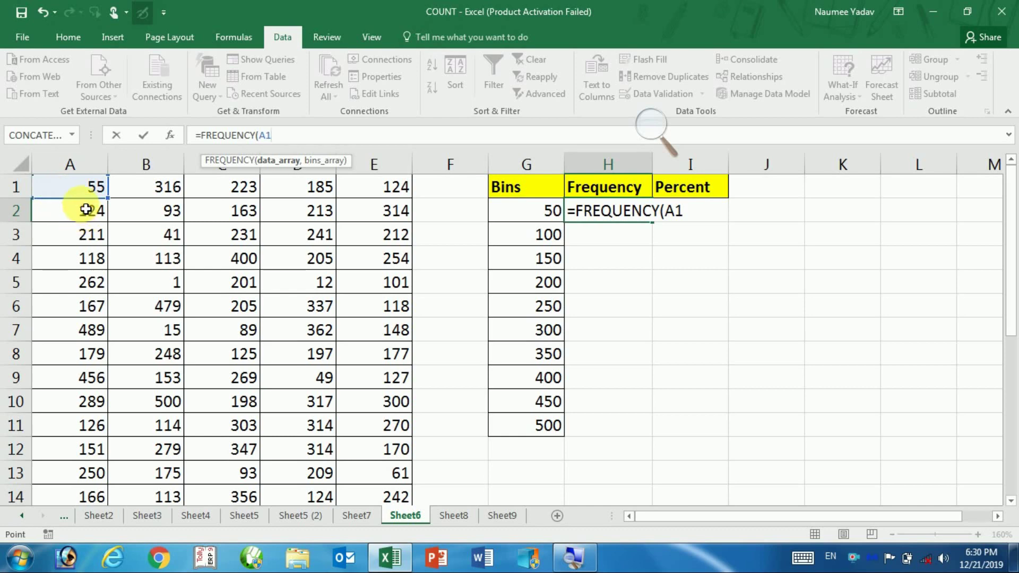
left_click(84, 195)
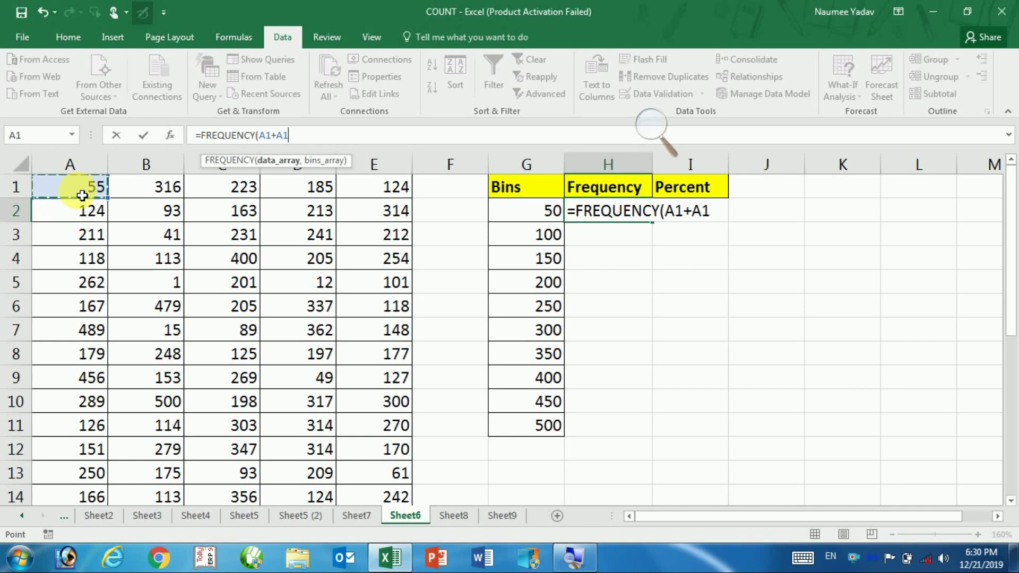
key("ctrl+shift+Right")
key("ctrl+shift+Down")
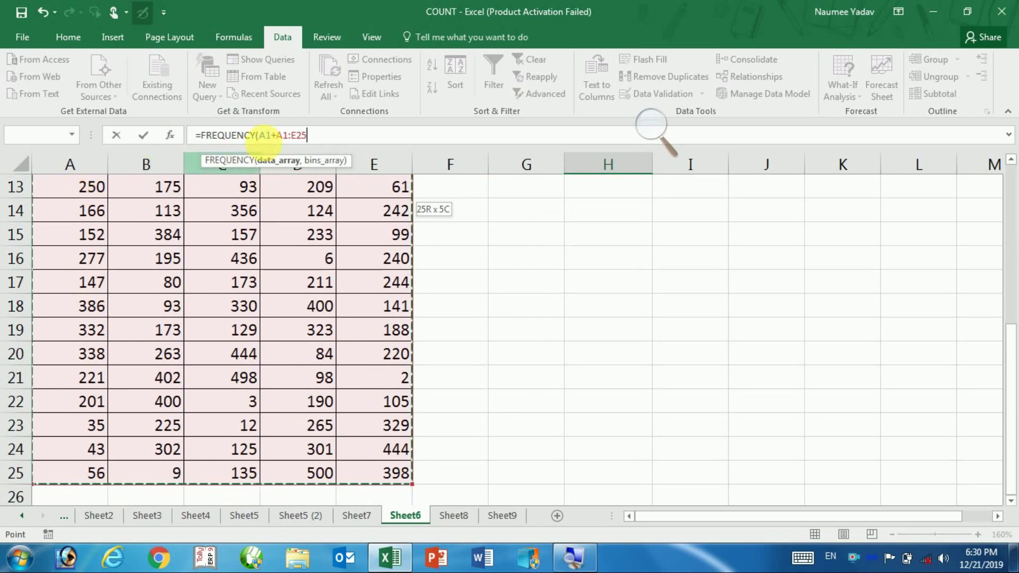
left_click(277, 135)
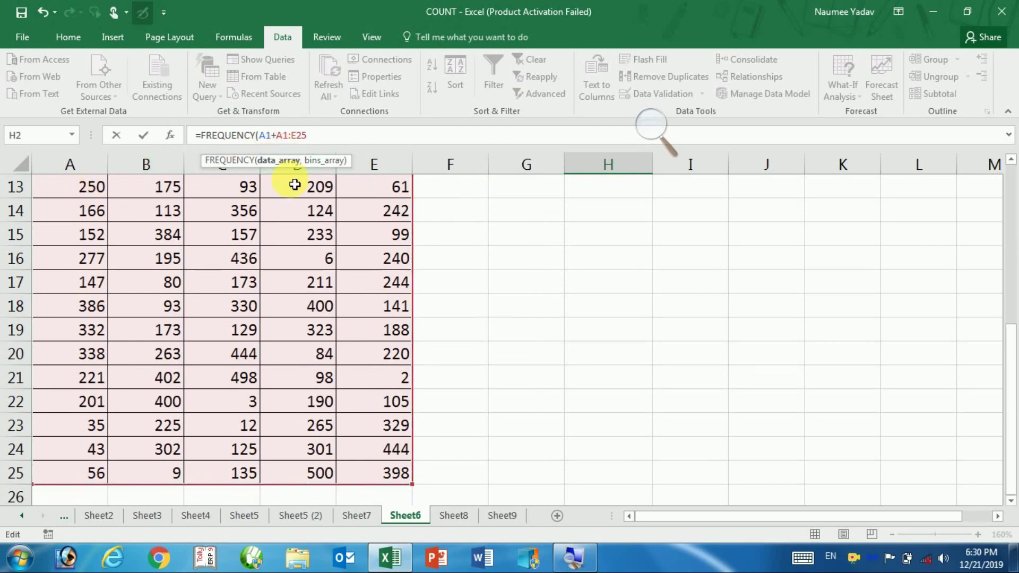
key("BackSpace")
key("BackSpace")
key("BackSpace")
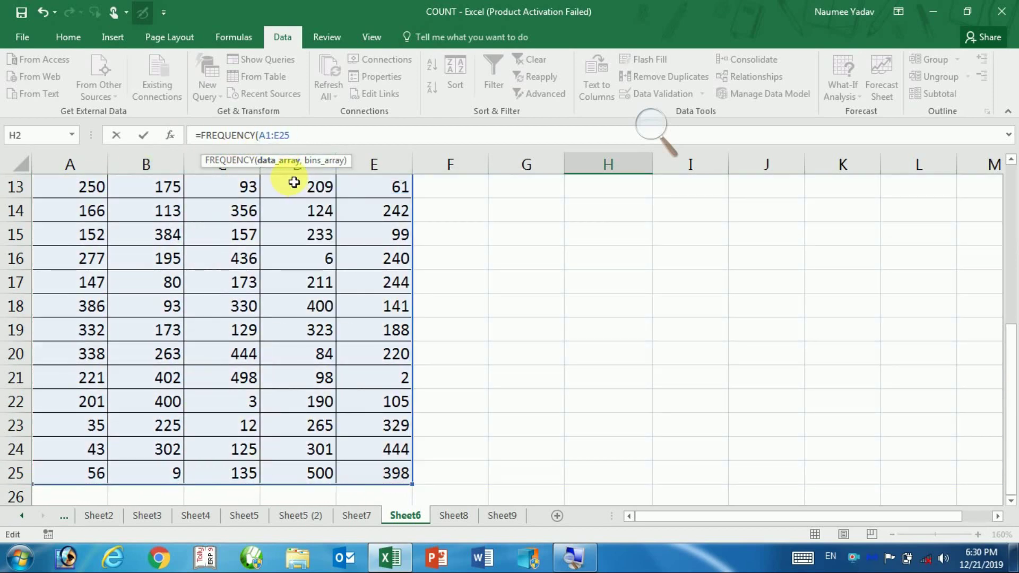
left_click(319, 133)
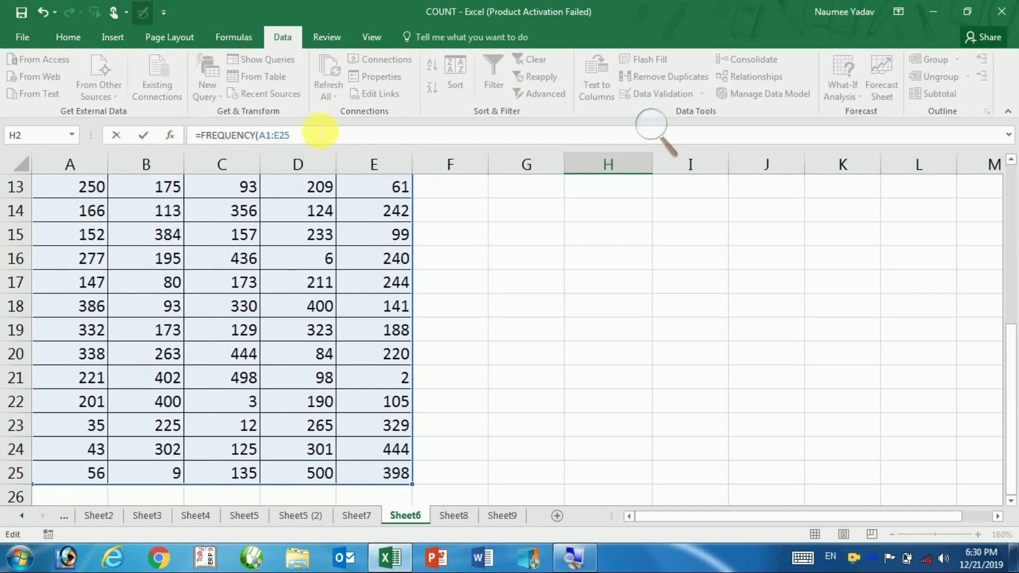
left_click(317, 139)
type(",")
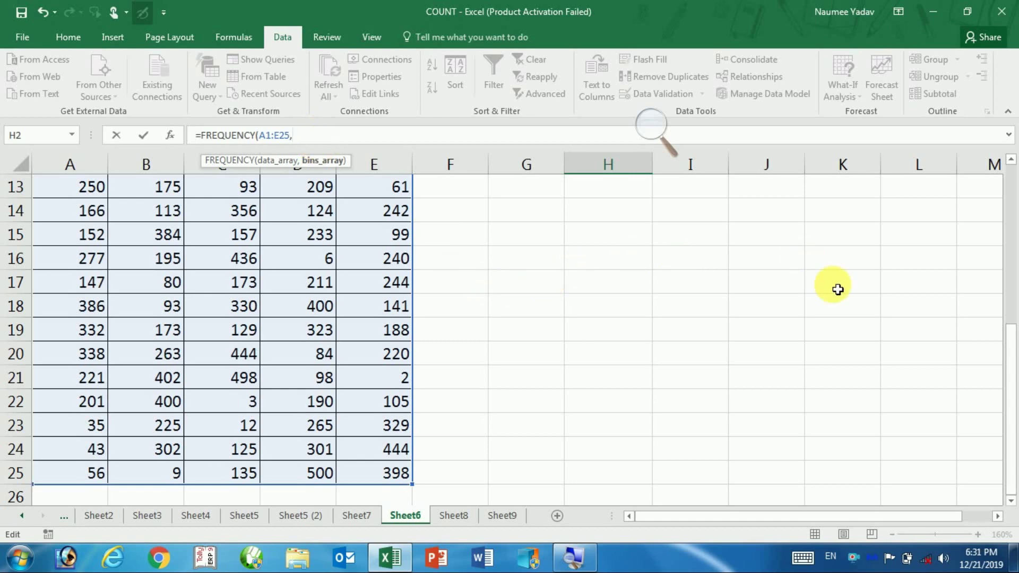
left_click_drag(1012, 396, 1012, 223)
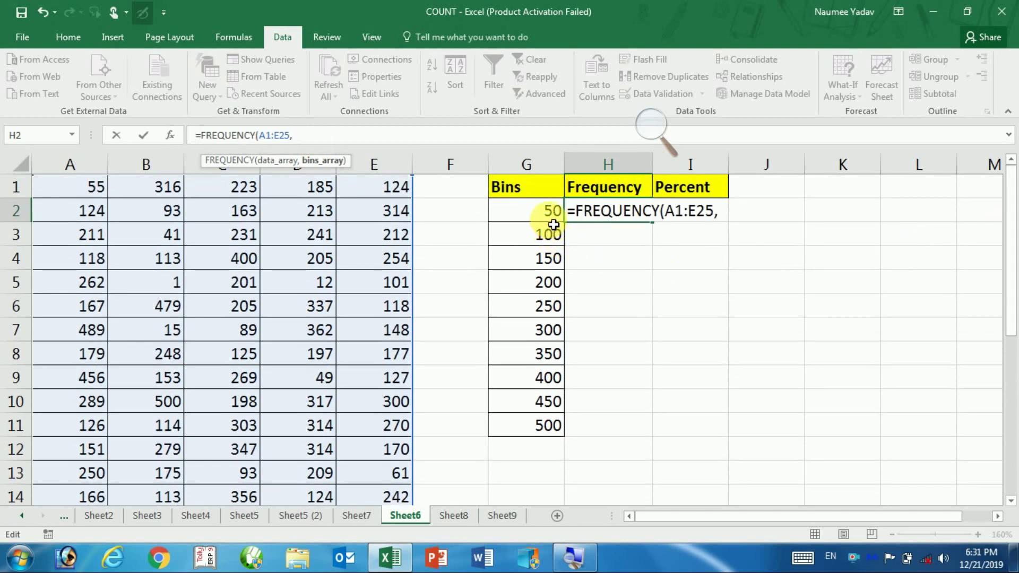
Add bins G2:G11 and commit =FREQUENCY(A1:E25,G2:G11) in H2, returning 12
left_click(657, 119)
left_click(672, 135)
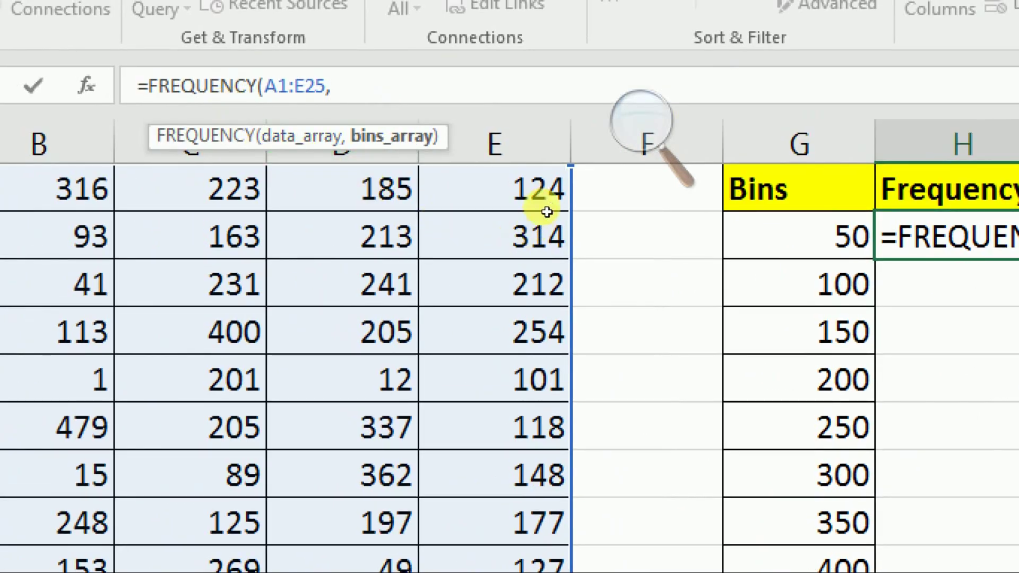
key("Left")
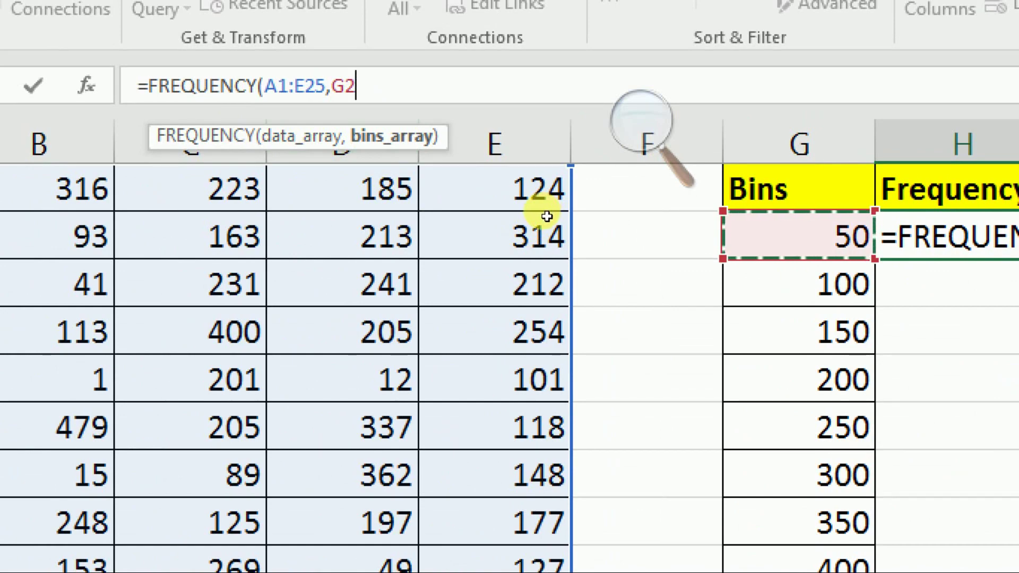
left_click_drag(547, 216, 551, 442)
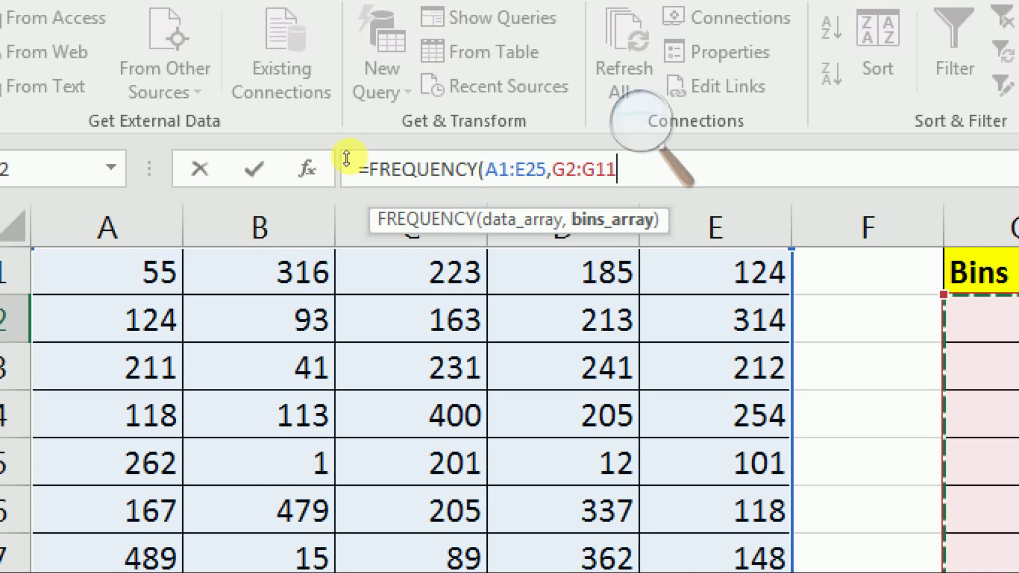
type(")")
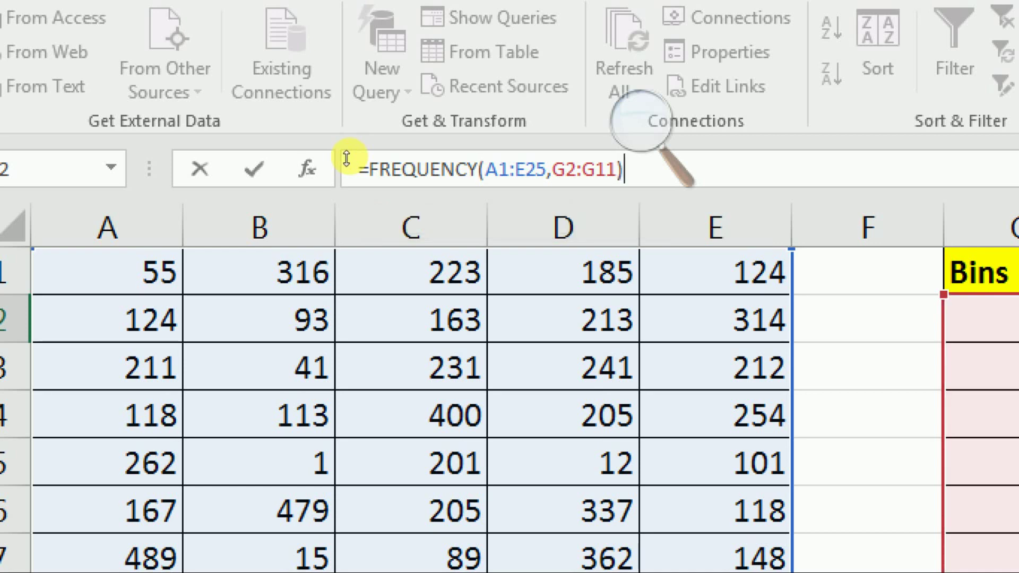
key("Return")
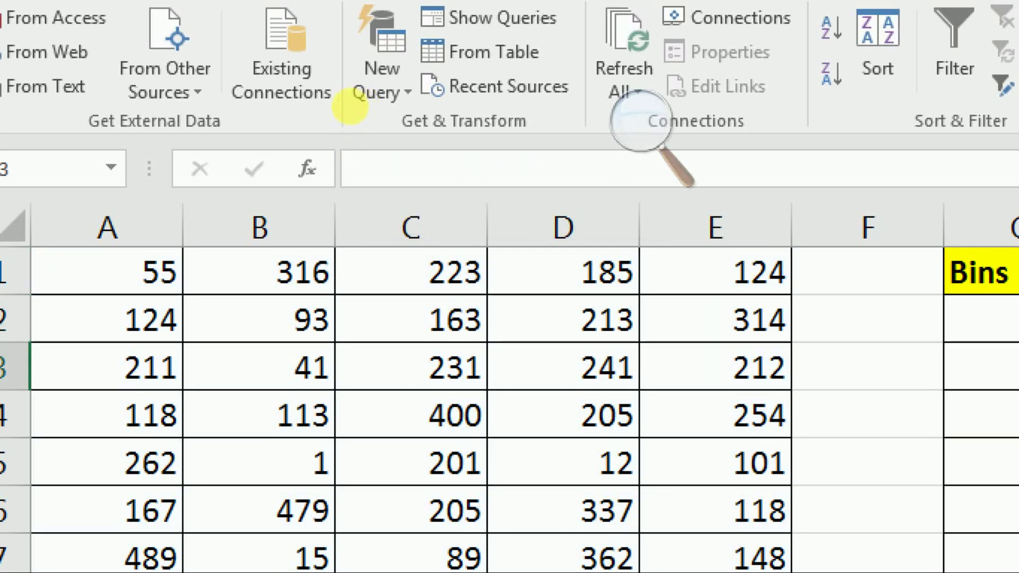
key("super+minus")
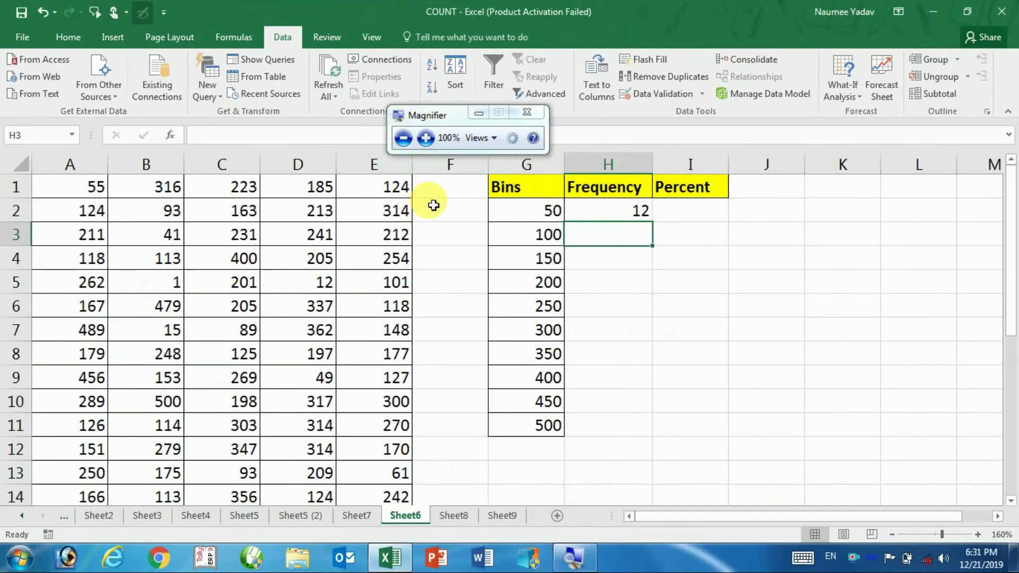
Copy the H2 formula down the column and inspect the shifted ranges in the copies
left_click(599, 209)
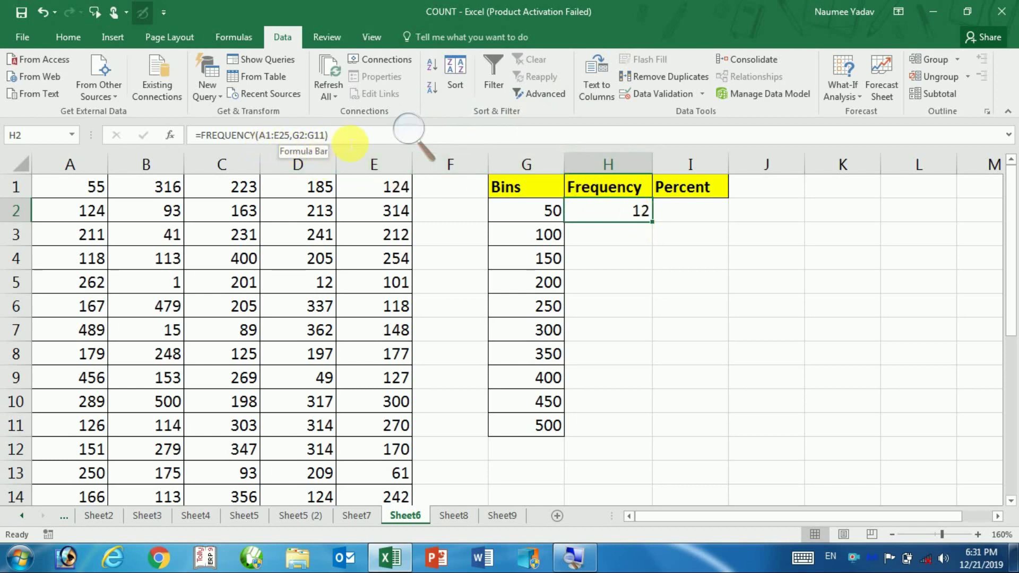
left_click_drag(659, 227, 652, 430)
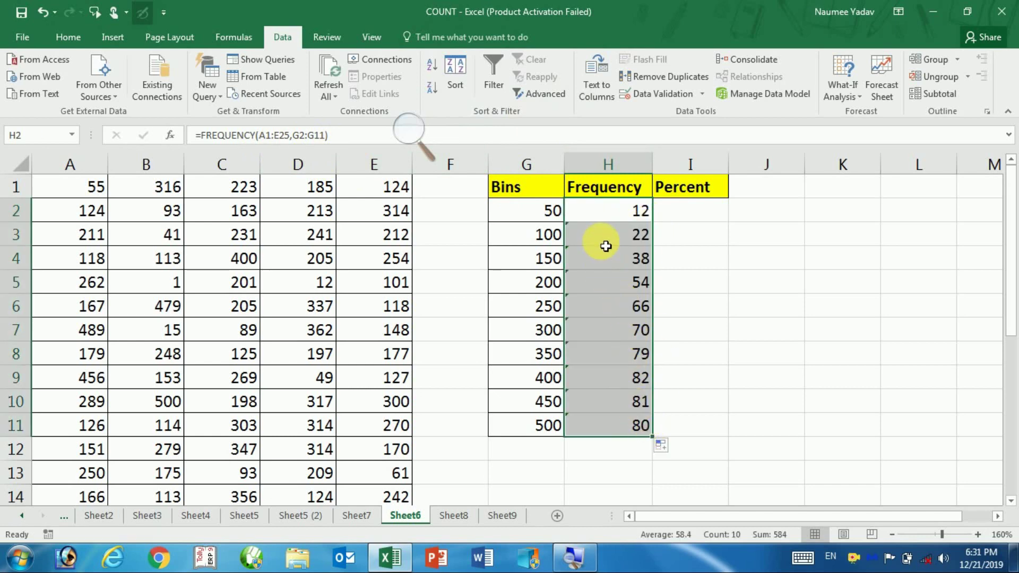
left_click(587, 230)
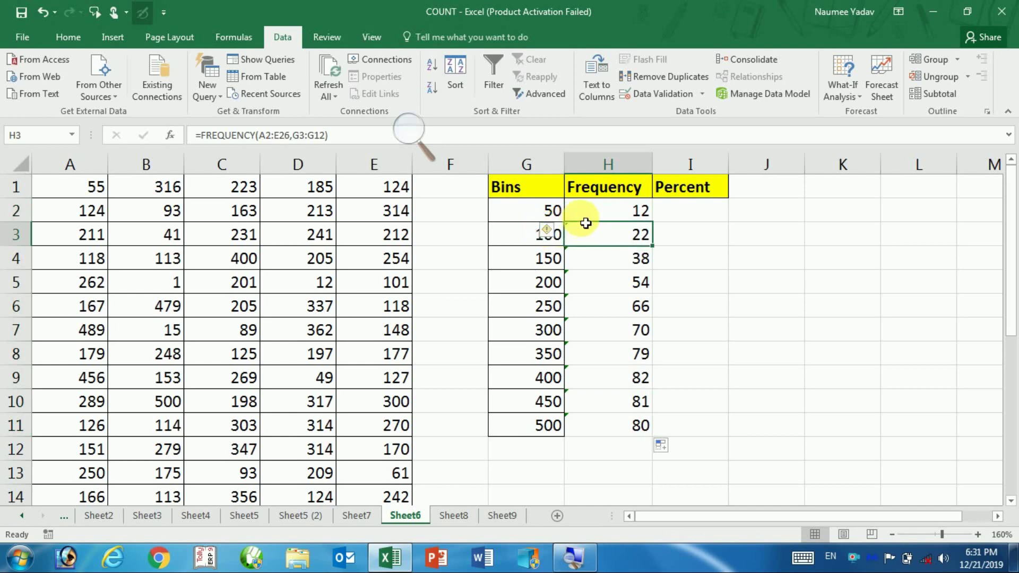
left_click(600, 220)
double_click(618, 210)
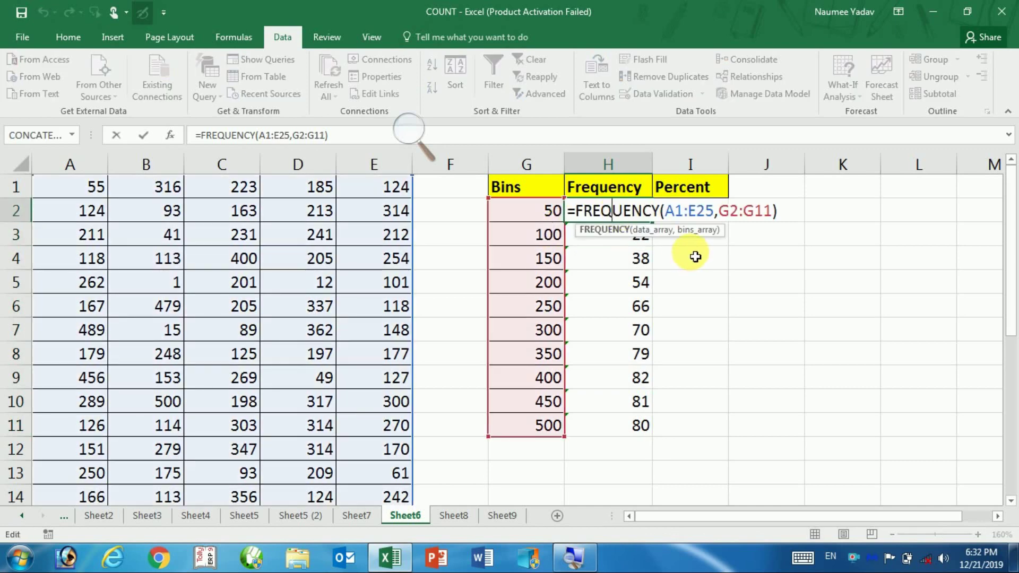
key("Escape")
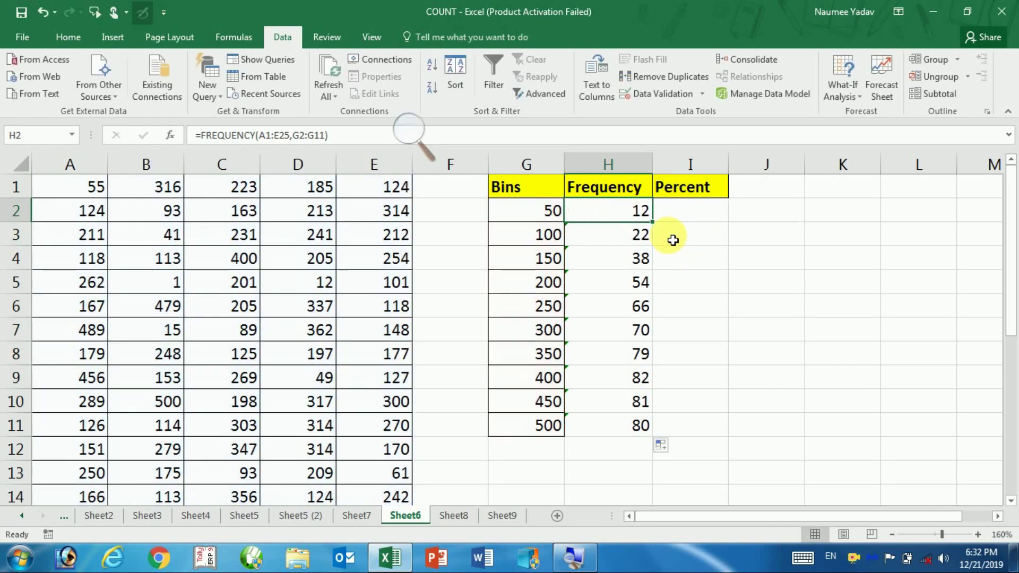
Re-enter =FREQUENCY(A1:E25,G2:G11) as an array formula across H2:H11
left_click_drag(606, 214, 618, 431)
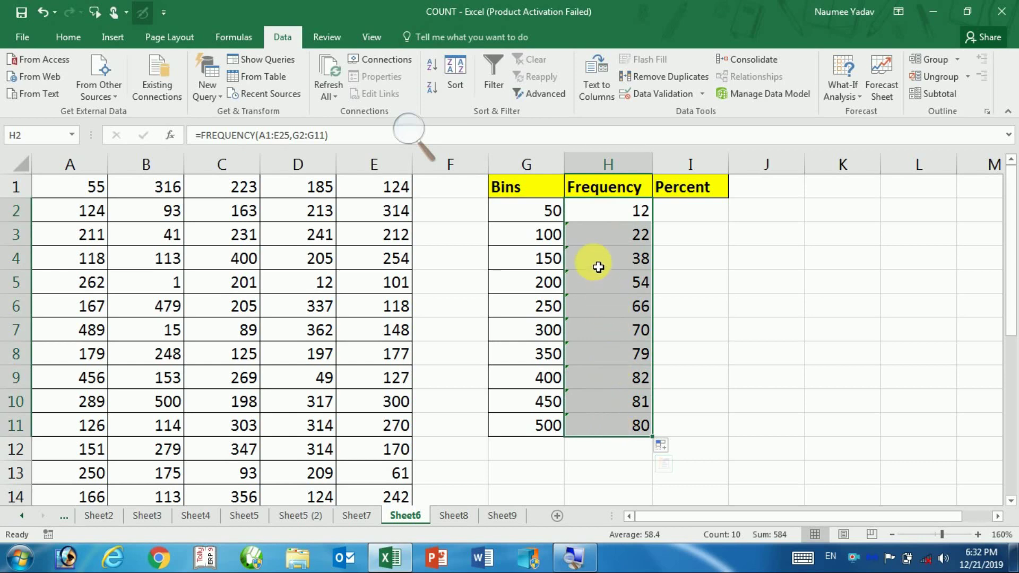
left_click(345, 137)
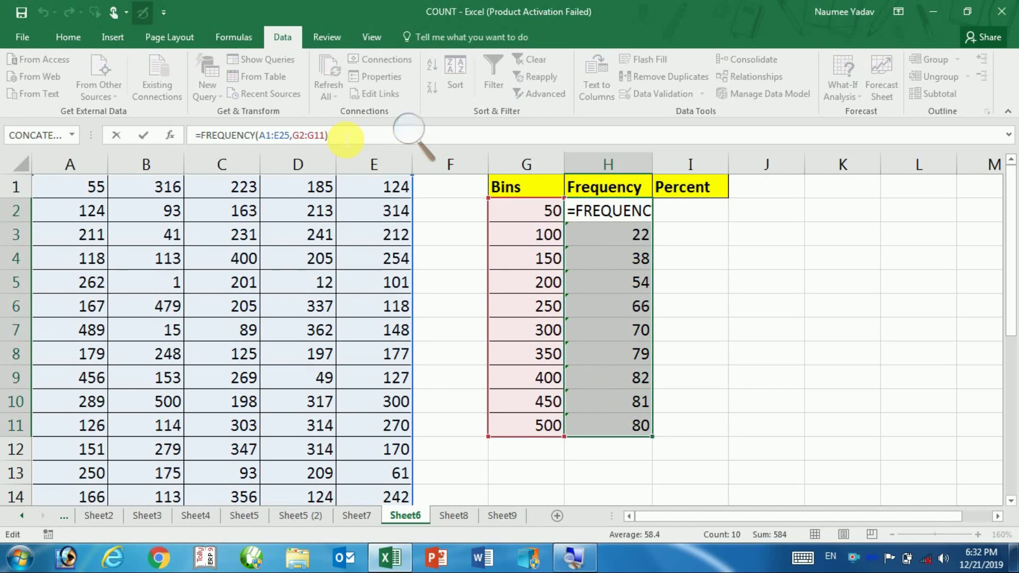
key("ctrl+shift+Return")
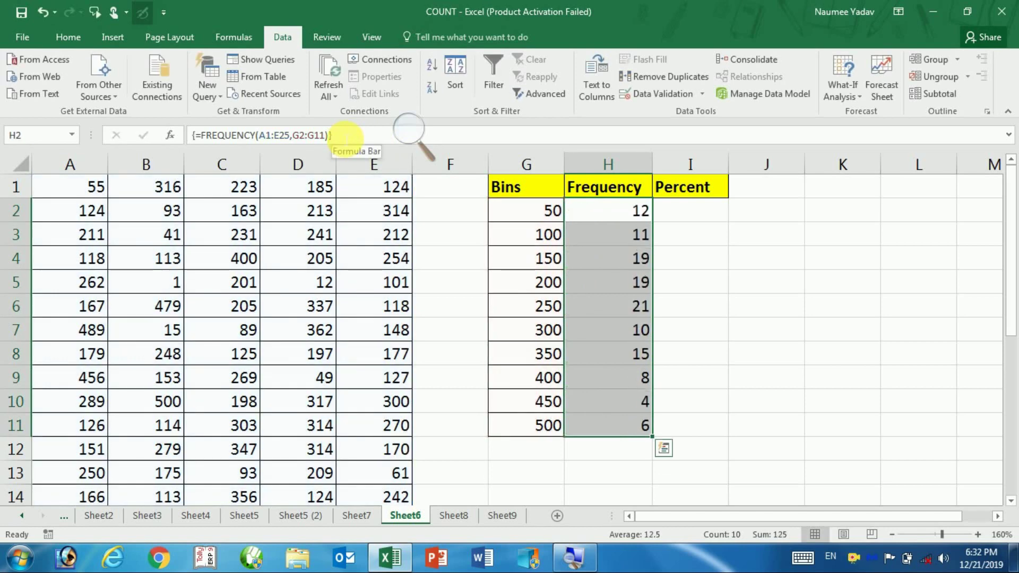
left_click(629, 215)
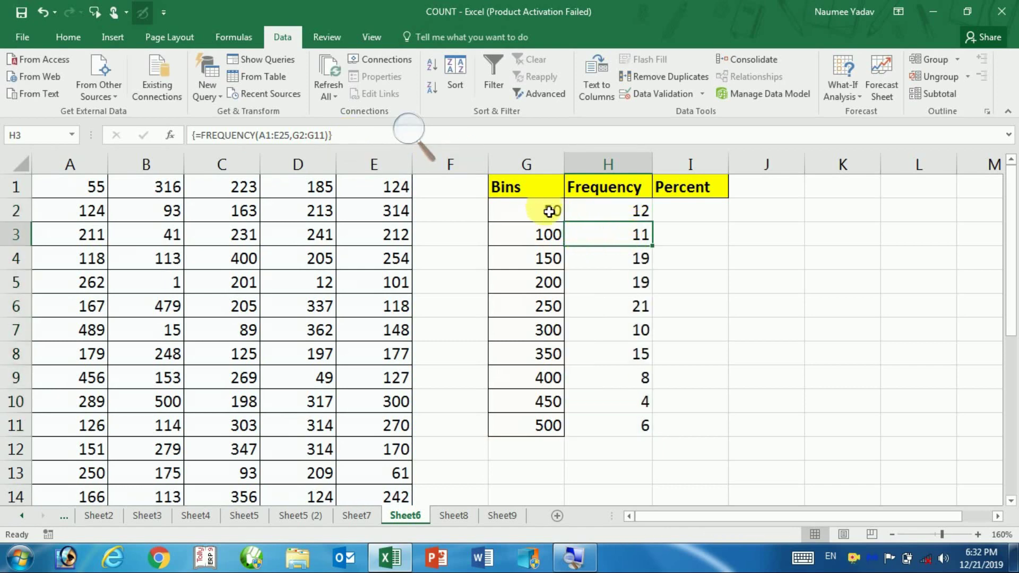
left_click_drag(549, 210, 548, 243)
left_click(607, 210)
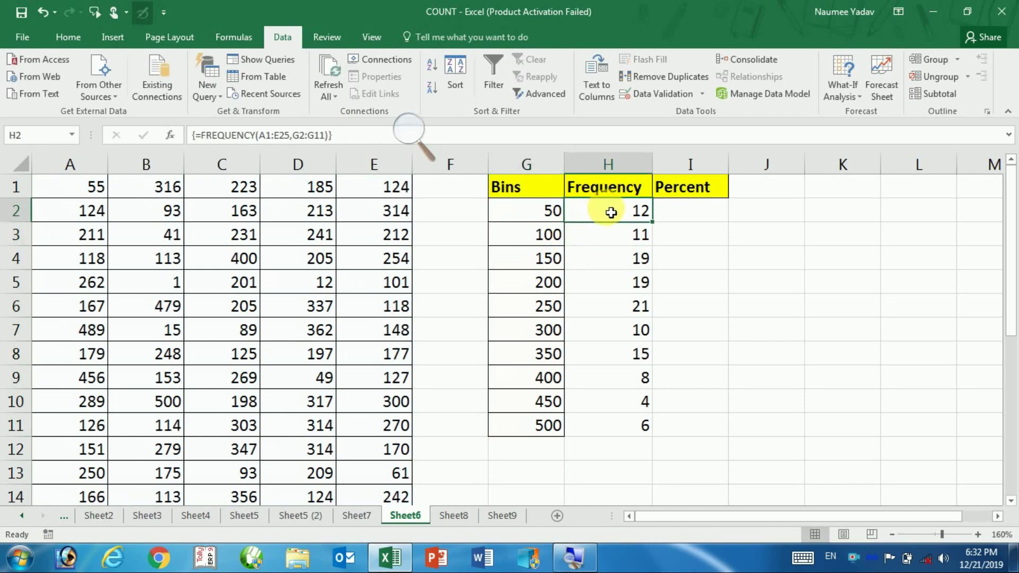
left_click(169, 255)
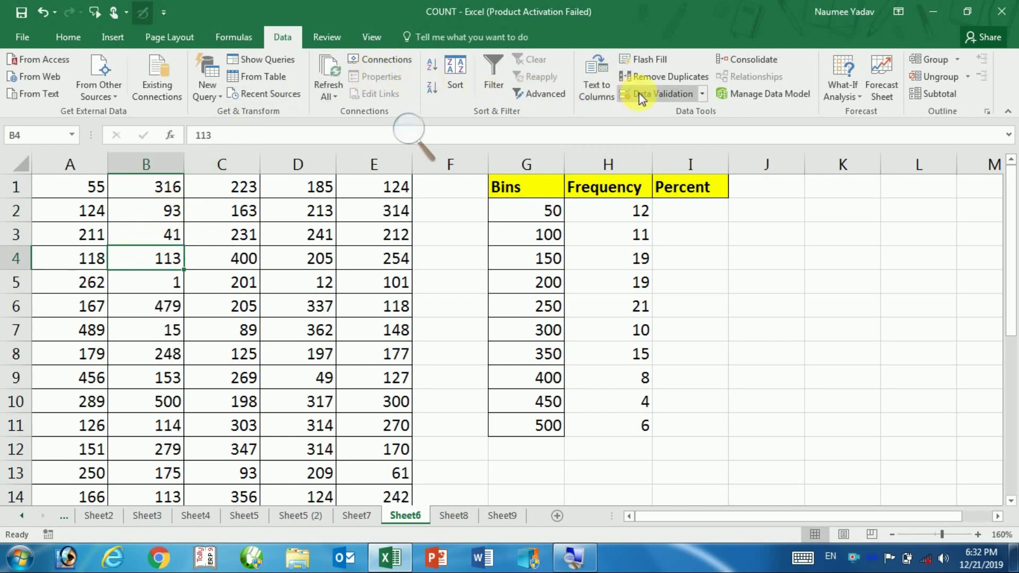
left_click(66, 40)
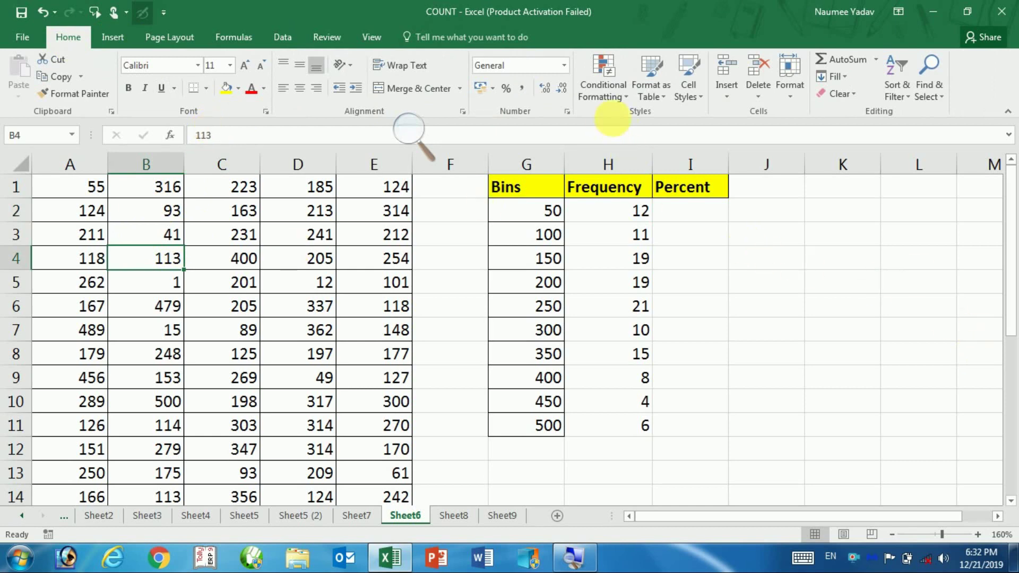
left_click(612, 85)
mouse_move(651, 120)
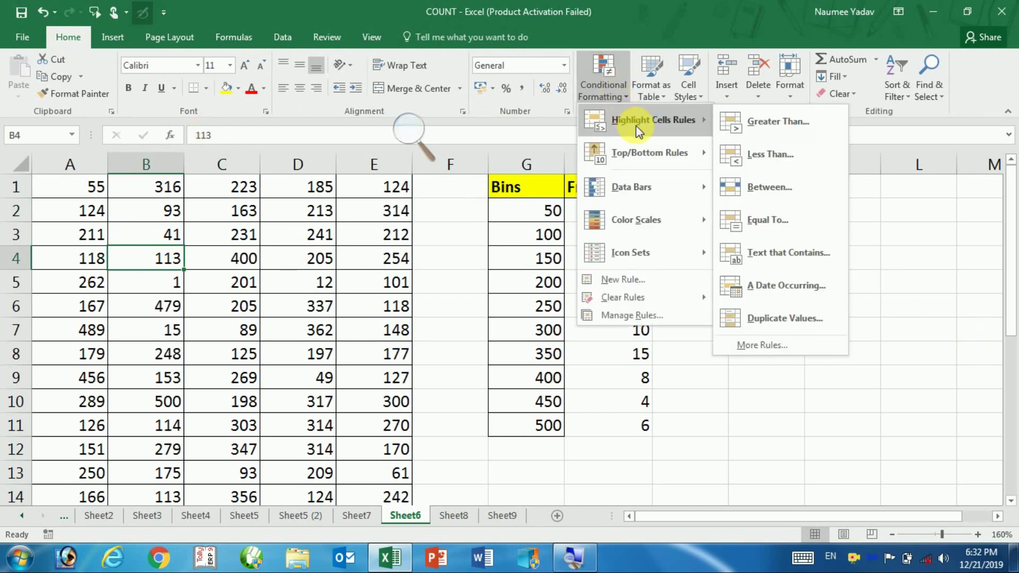
left_click(767, 195)
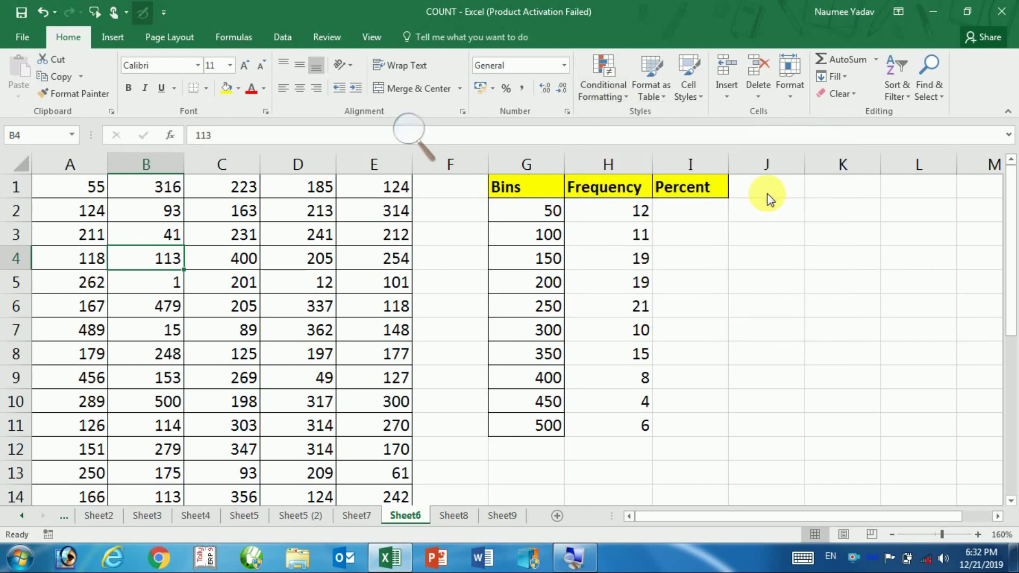
mouse_move(616, 138)
left_mouse_down()
mouse_move(647, 289)
mouse_move(667, 313)
left_mouse_up()
type("50")
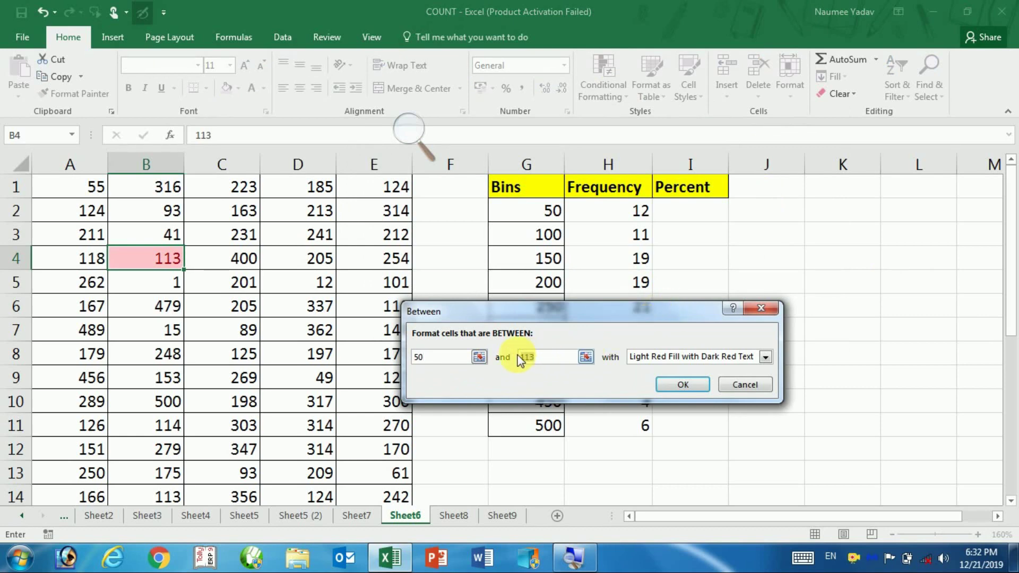
type("100")
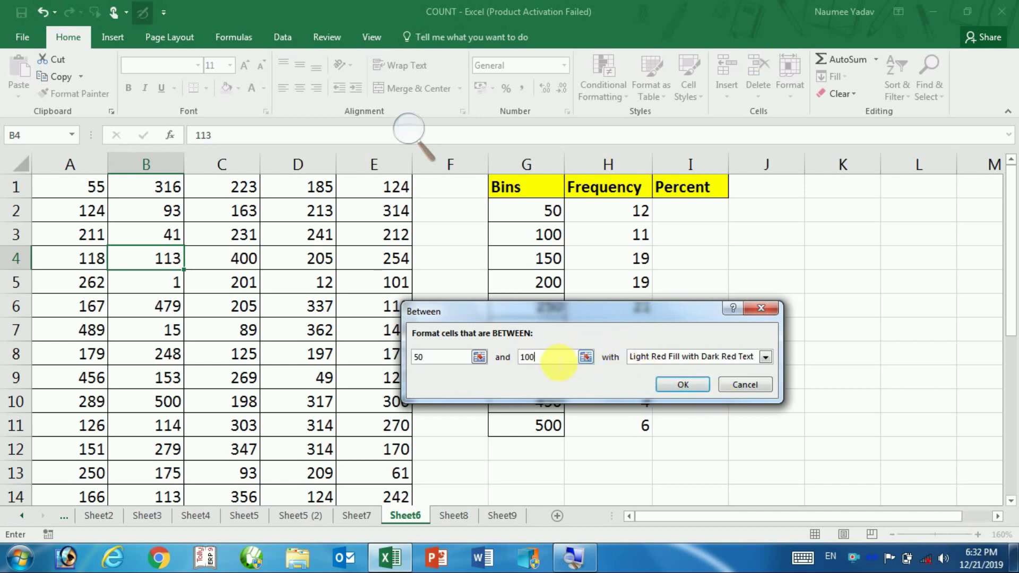
left_click(756, 385)
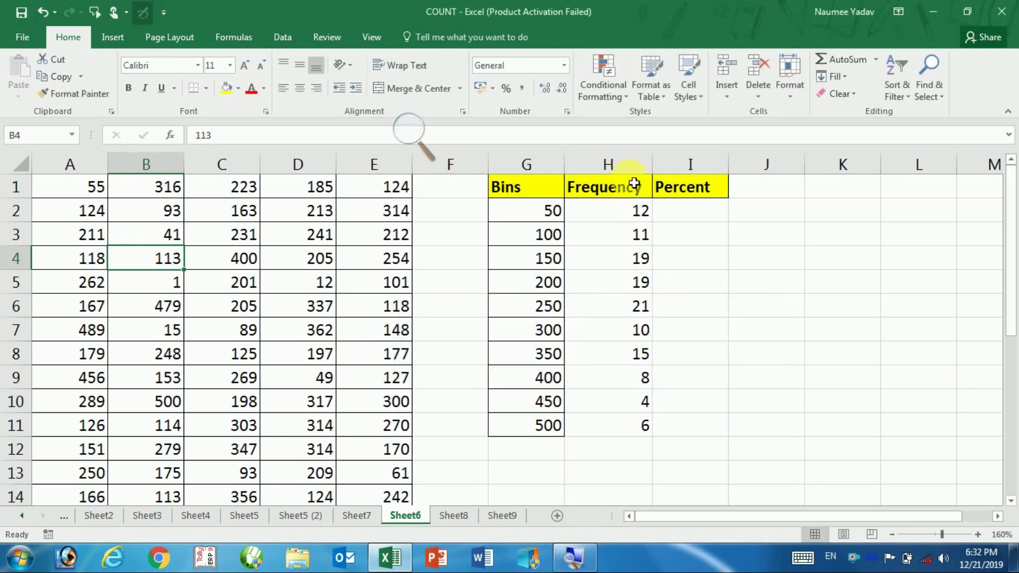
left_click(590, 90)
mouse_move(651, 120)
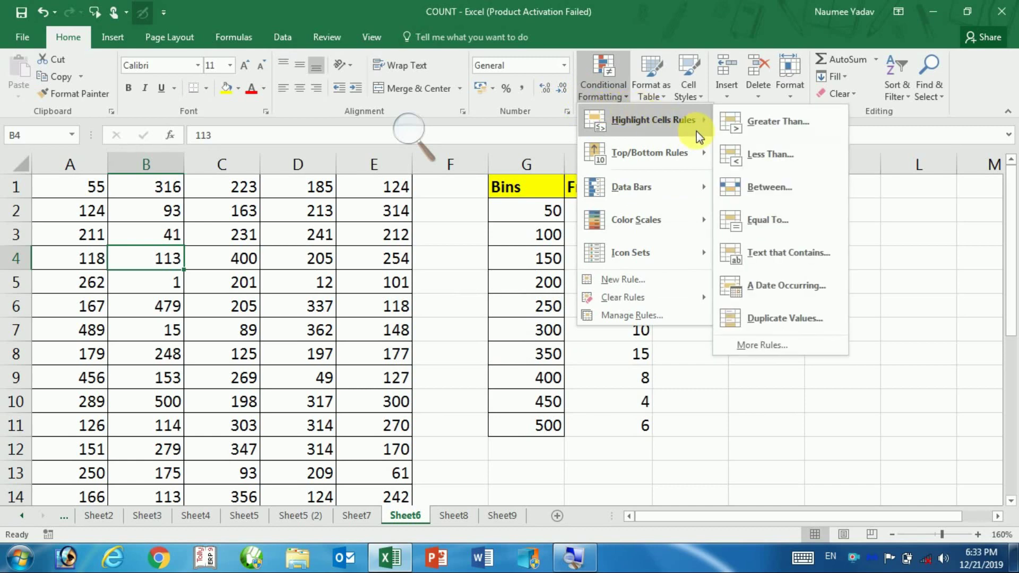
left_click(724, 153)
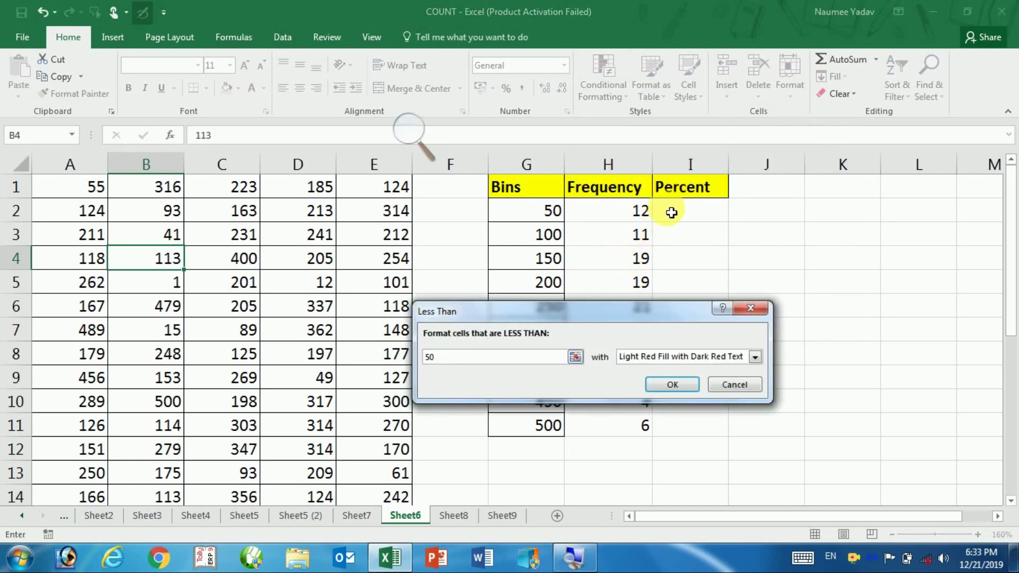
left_click(672, 384)
scroll(262, 318, "down", 4)
scroll(262, 318, "down", 5)
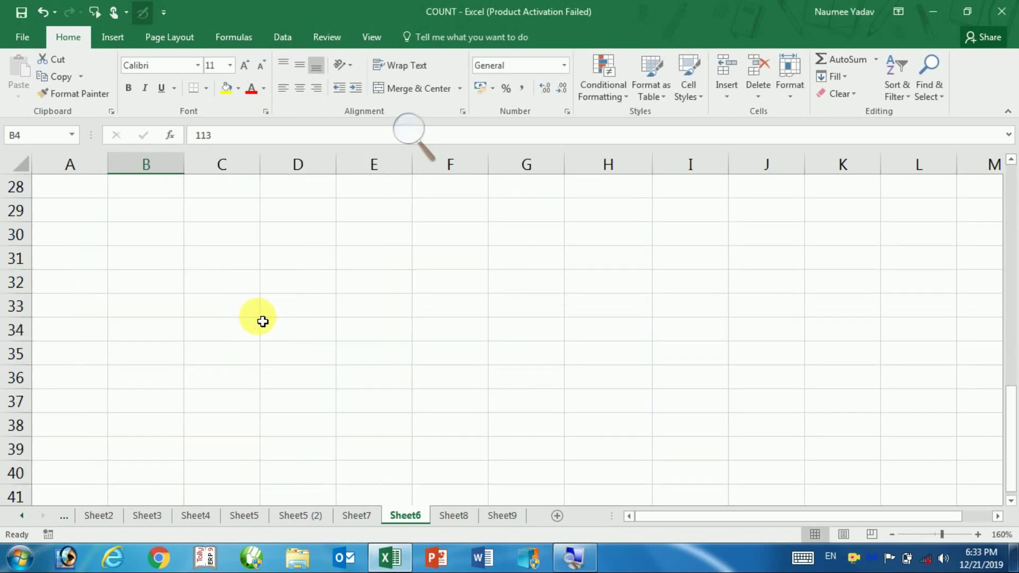
scroll(269, 319, "up", 7)
scroll(269, 319, "up", 2)
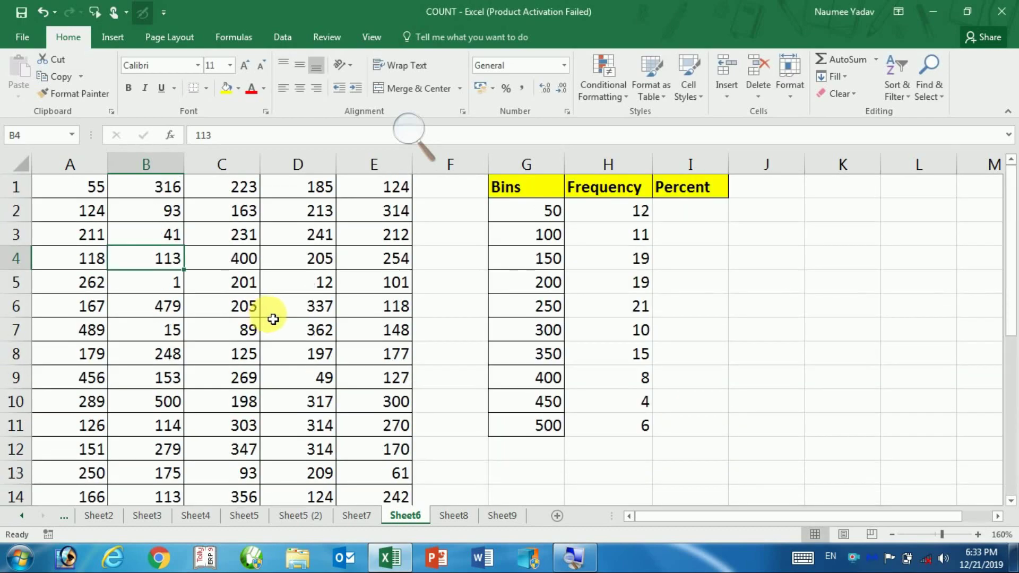
left_click(625, 62)
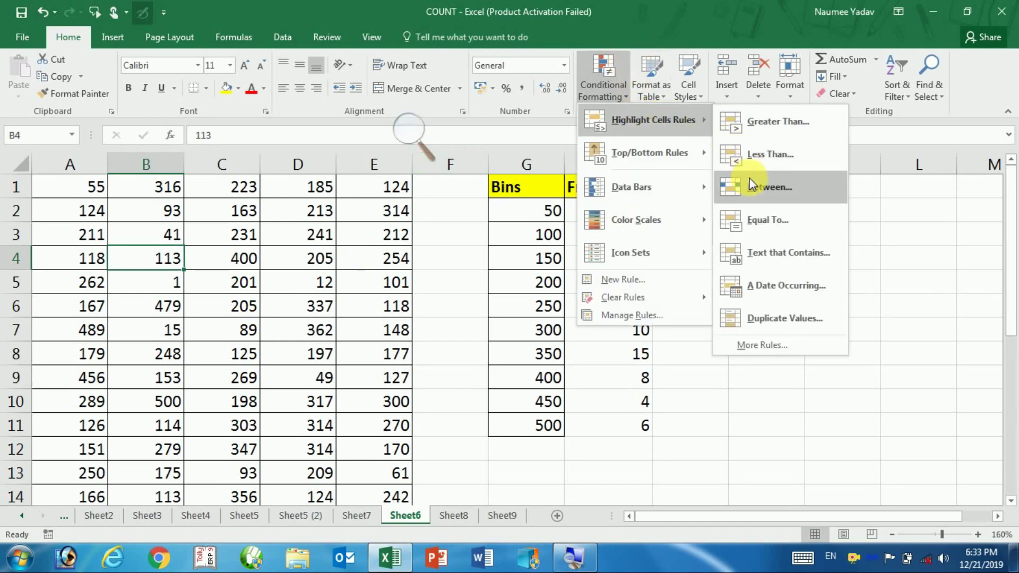
left_click(754, 185)
type("5")
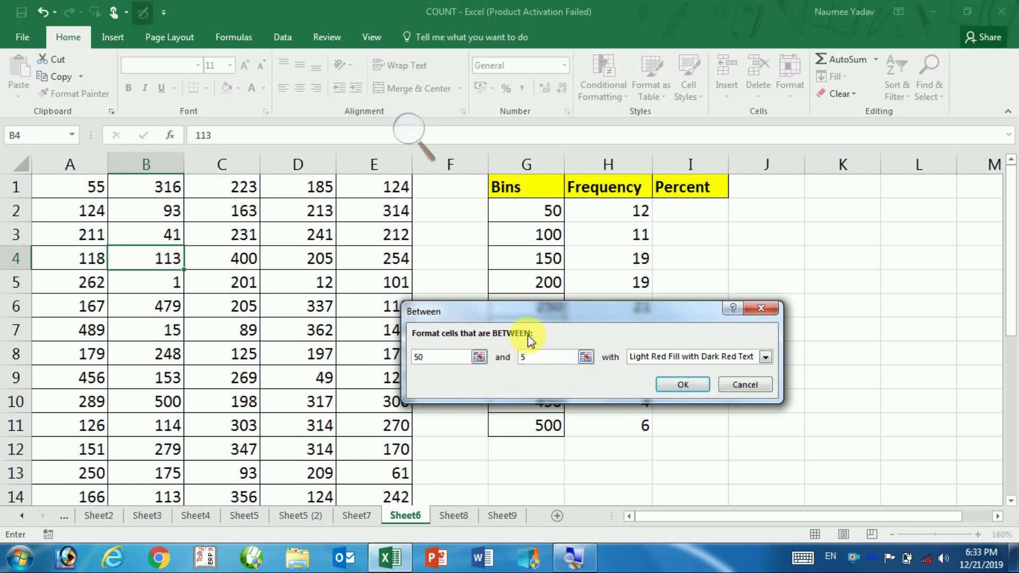
type("00")
key("BackSpace")
key("Tab")
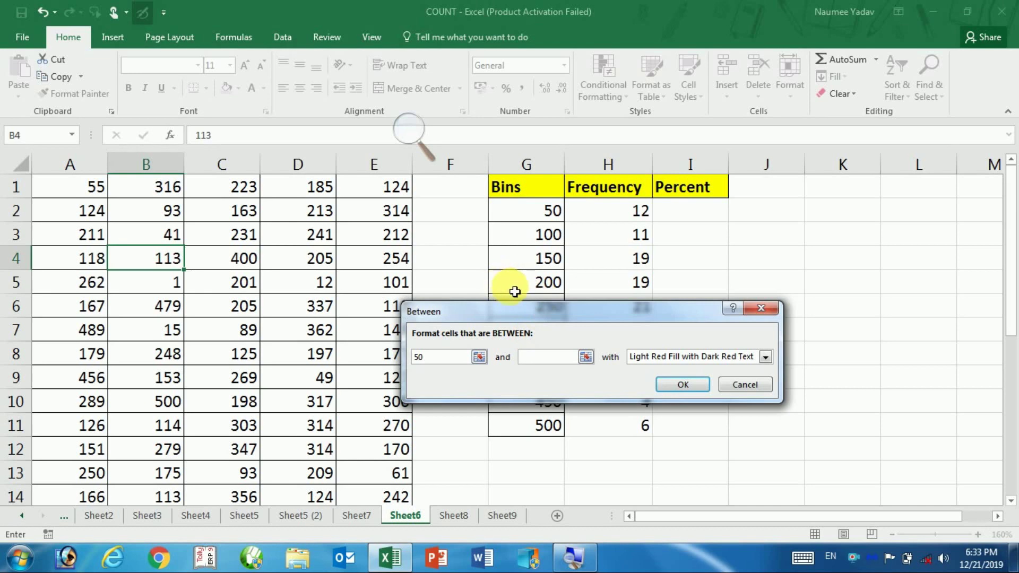
left_click(744, 385)
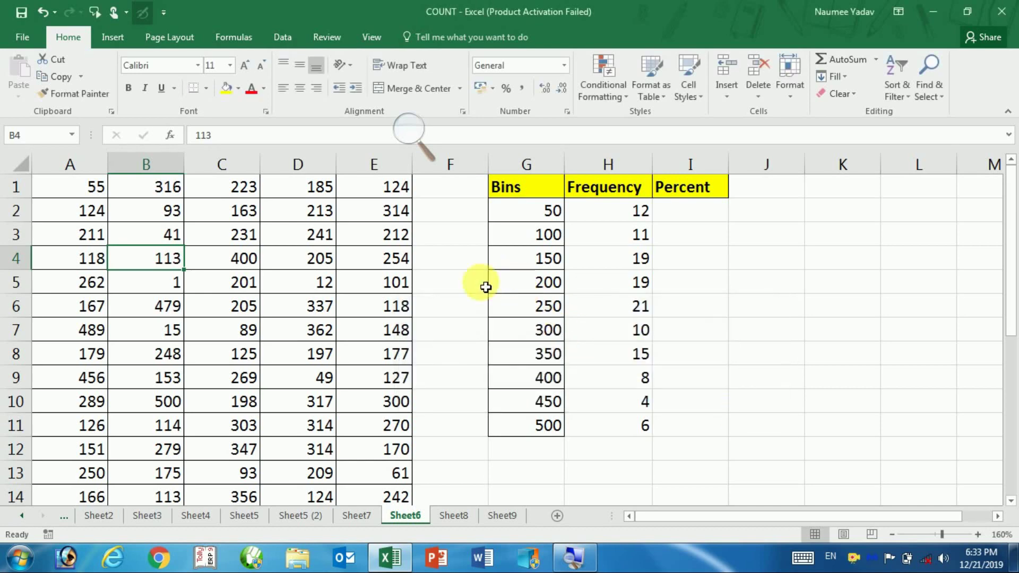
Apply a Less Than 50 highlight rule with light red fill to A1:E25
mouse_move(71, 192)
left_mouse_down()
mouse_move(375, 321)
mouse_move(380, 517)
left_mouse_up()
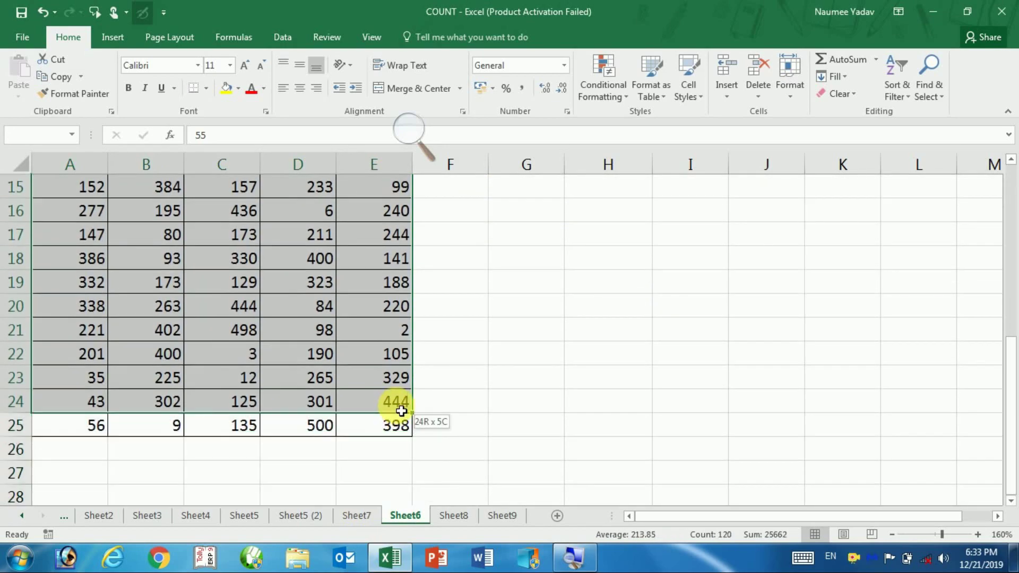
left_click_drag(380, 517, 403, 416)
scroll(403, 382, "up", 5)
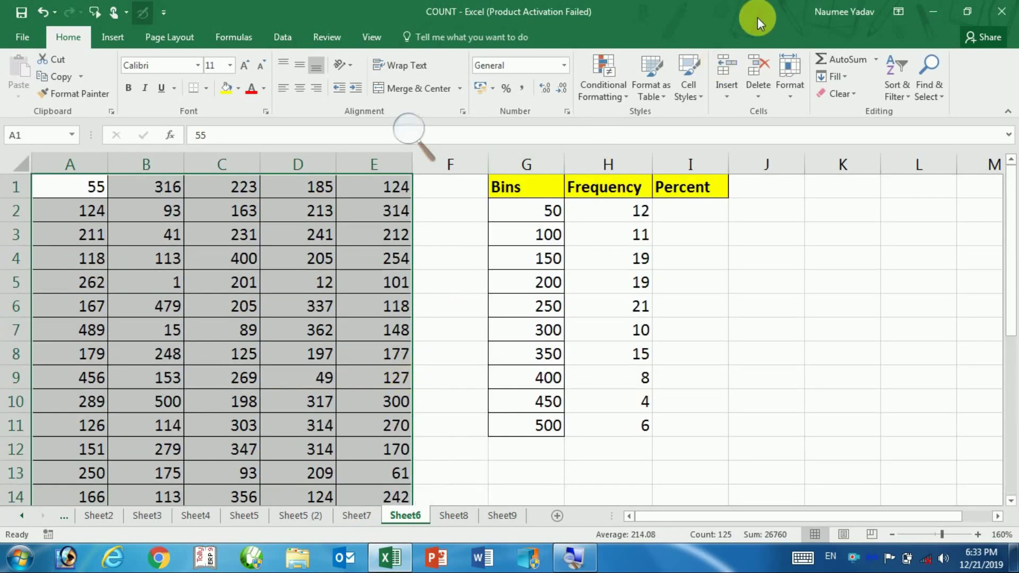
left_click(614, 86)
mouse_move(653, 120)
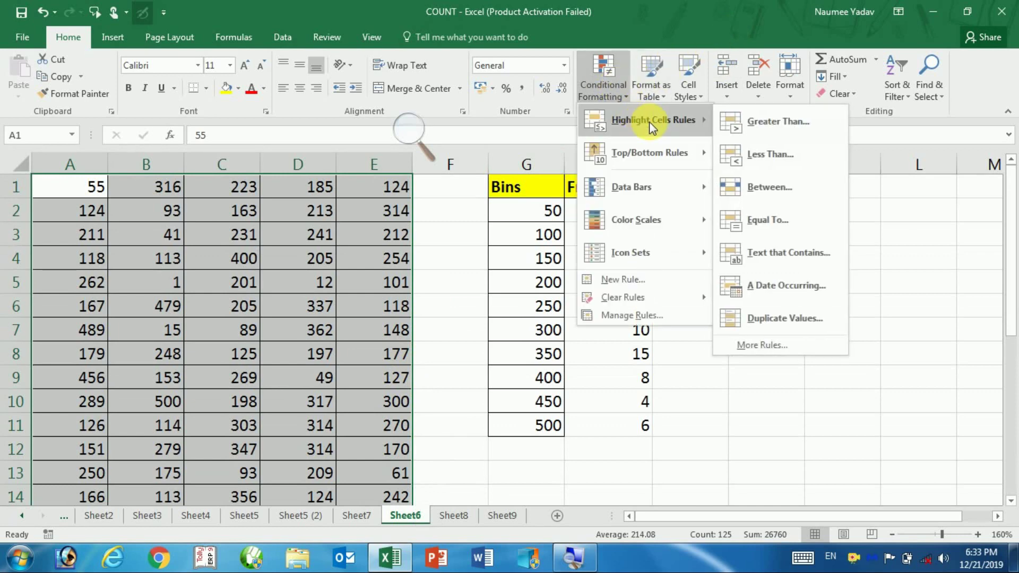
left_click(753, 154)
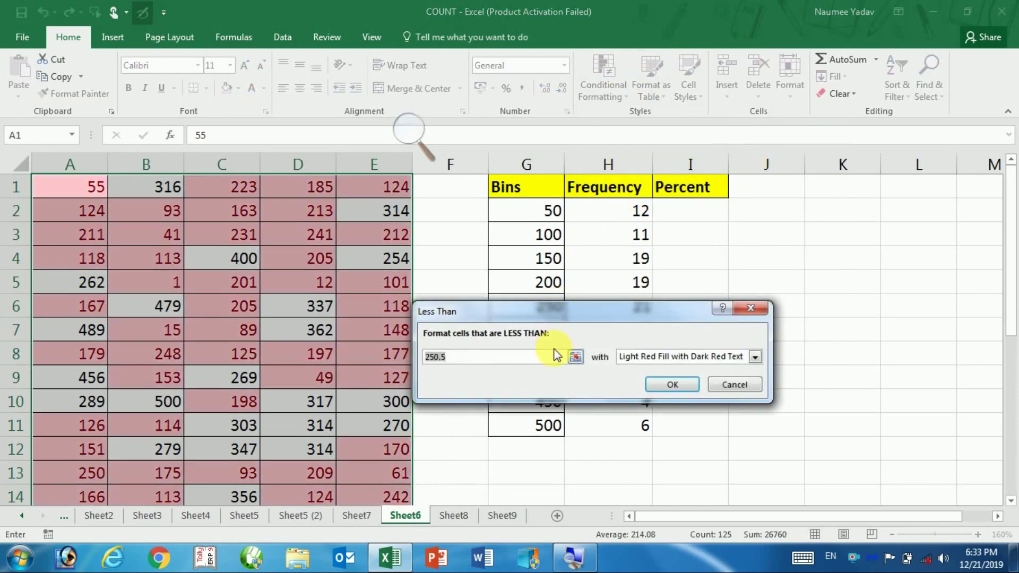
type("5")
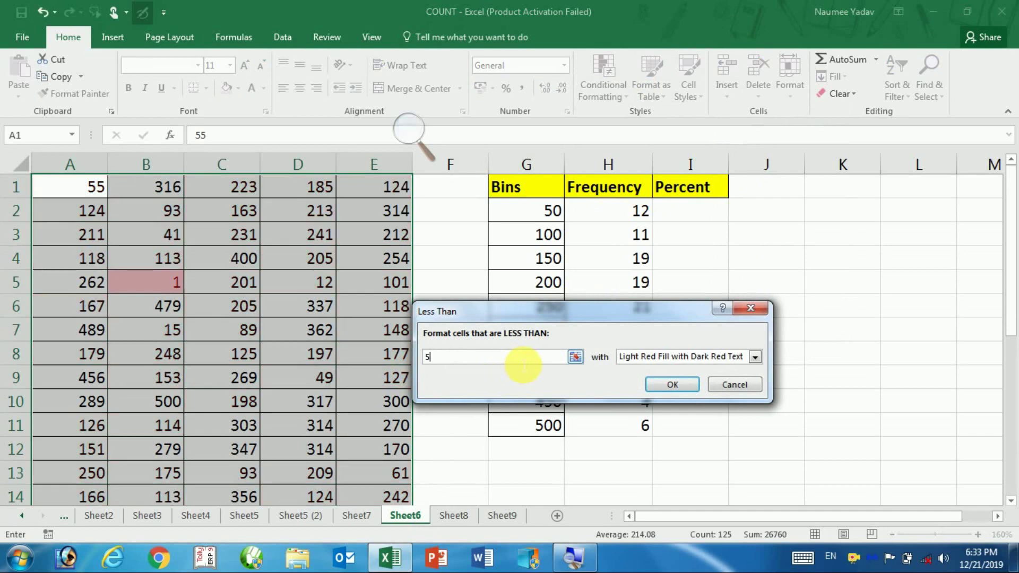
type("0")
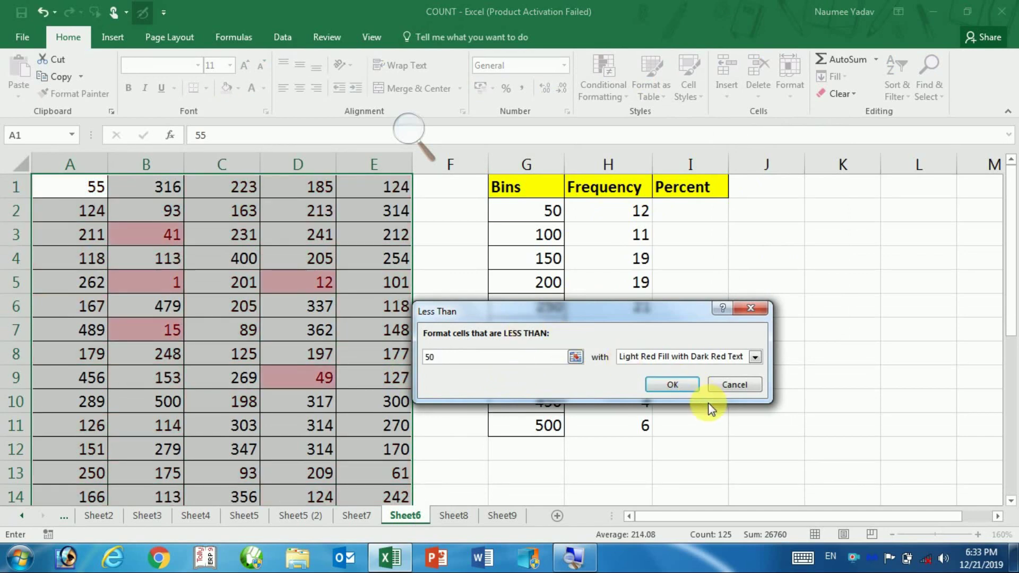
left_click(690, 387)
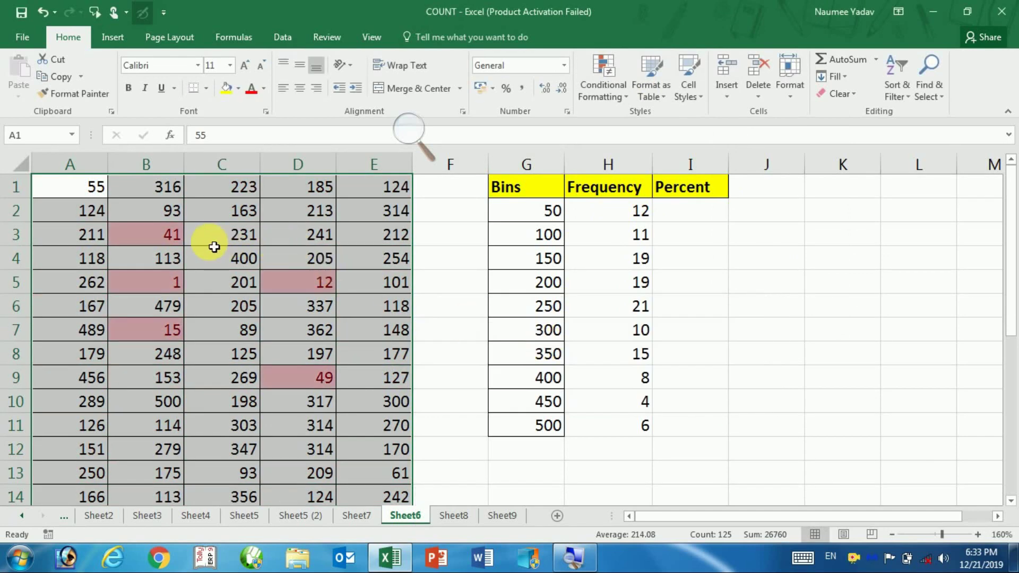
Deselect and scroll through the data to check the highlighted values below 50
left_click(240, 292)
scroll(240, 297, "down", 1)
scroll(240, 297, "down", 2)
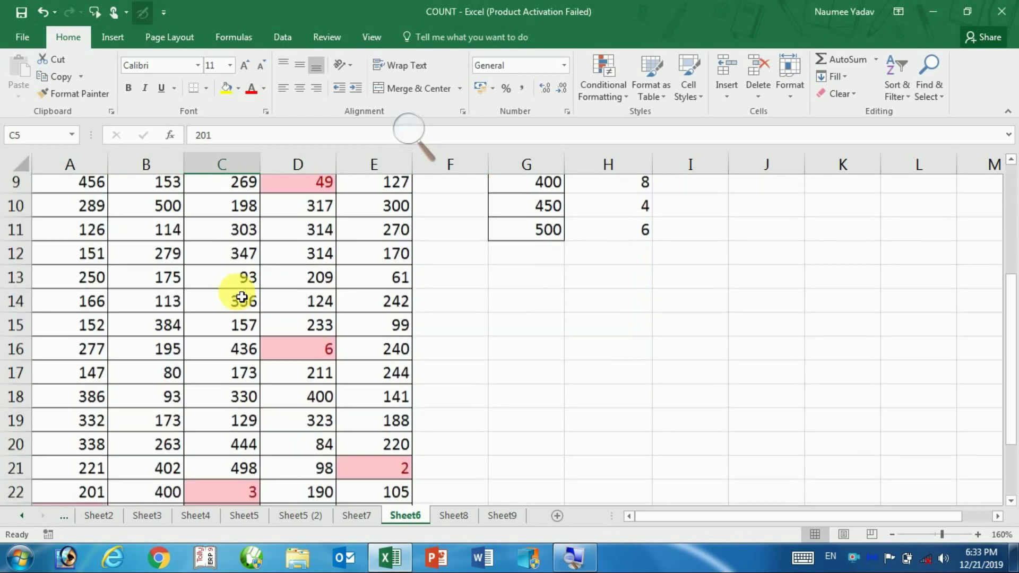
scroll(242, 297, "down", 2)
scroll(241, 297, "down", 1)
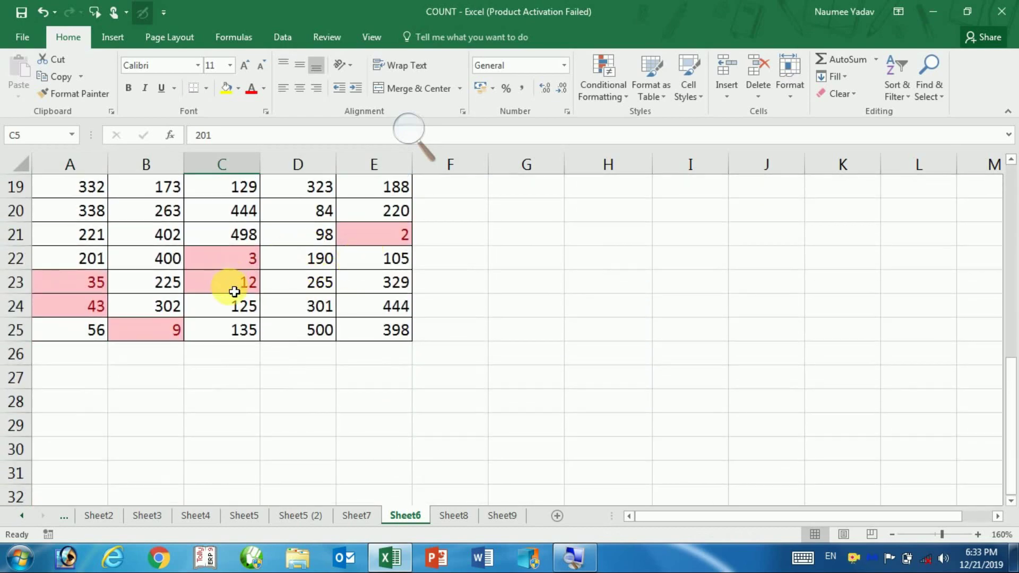
scroll(277, 309, "up", 1)
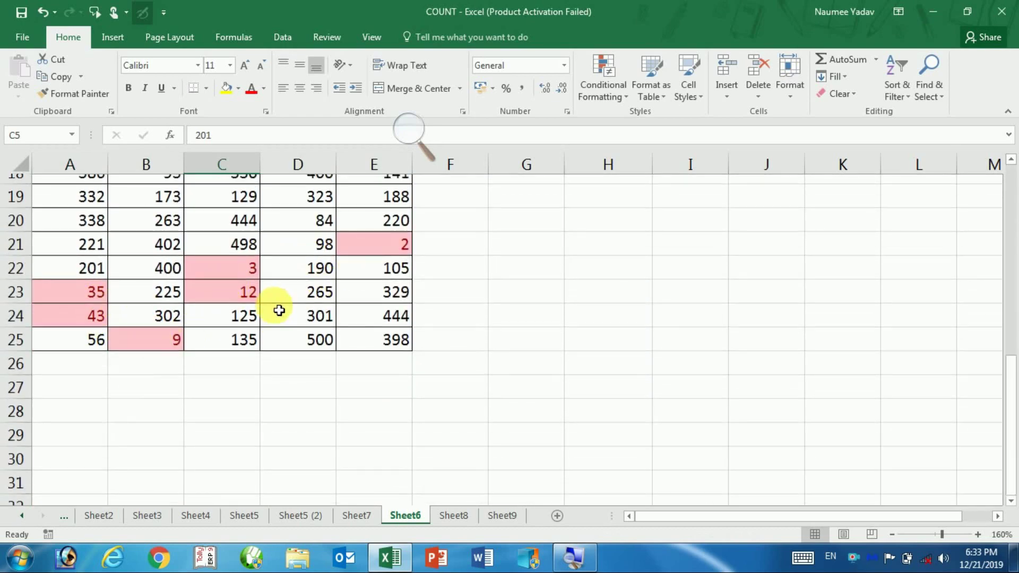
scroll(278, 310, "up", 1)
scroll(278, 310, "up", 4)
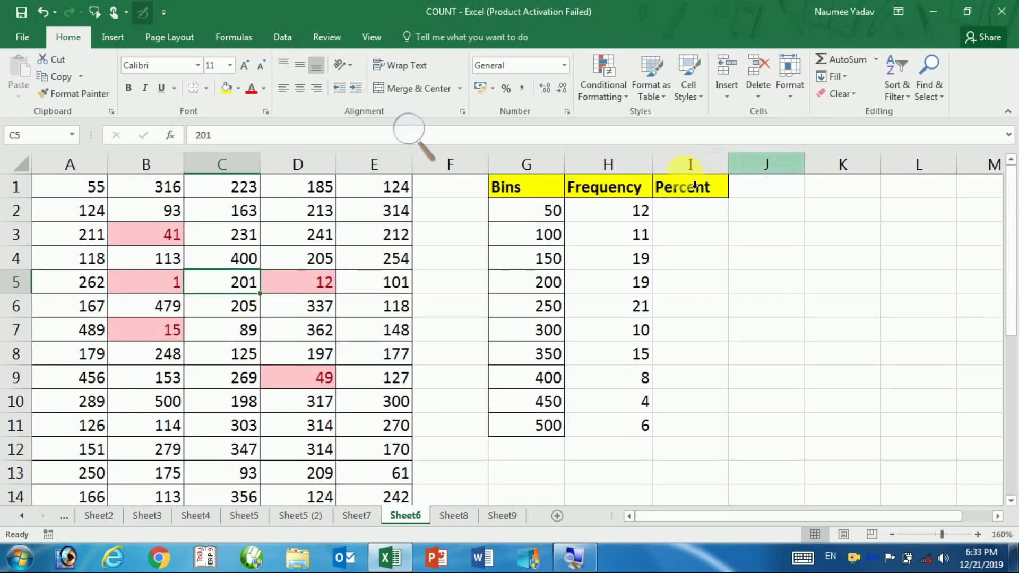
left_click_drag(552, 215, 607, 211)
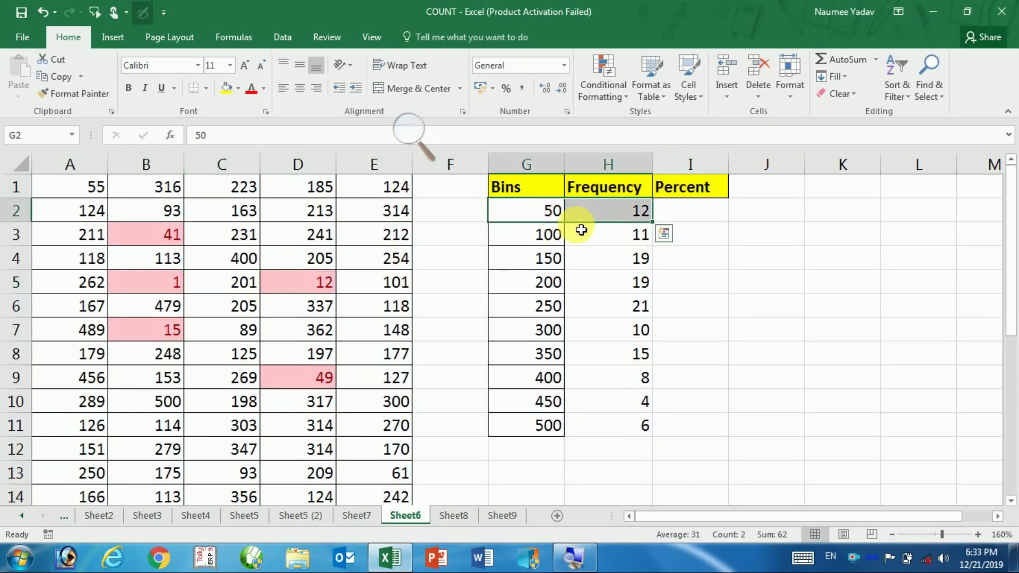
left_click_drag(557, 244, 552, 213)
left_click(600, 233)
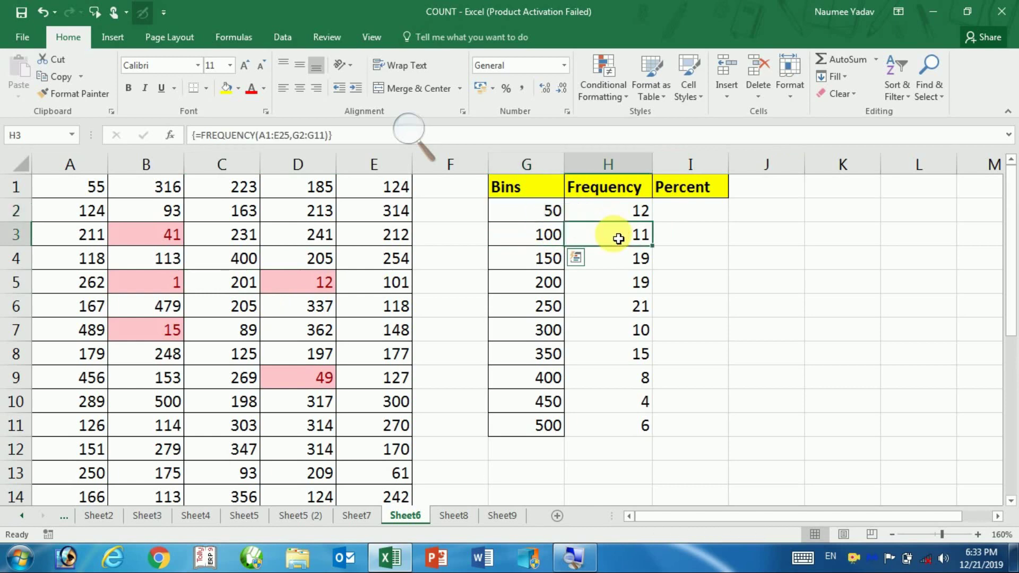
left_click(546, 264)
left_click_drag(552, 250, 552, 236)
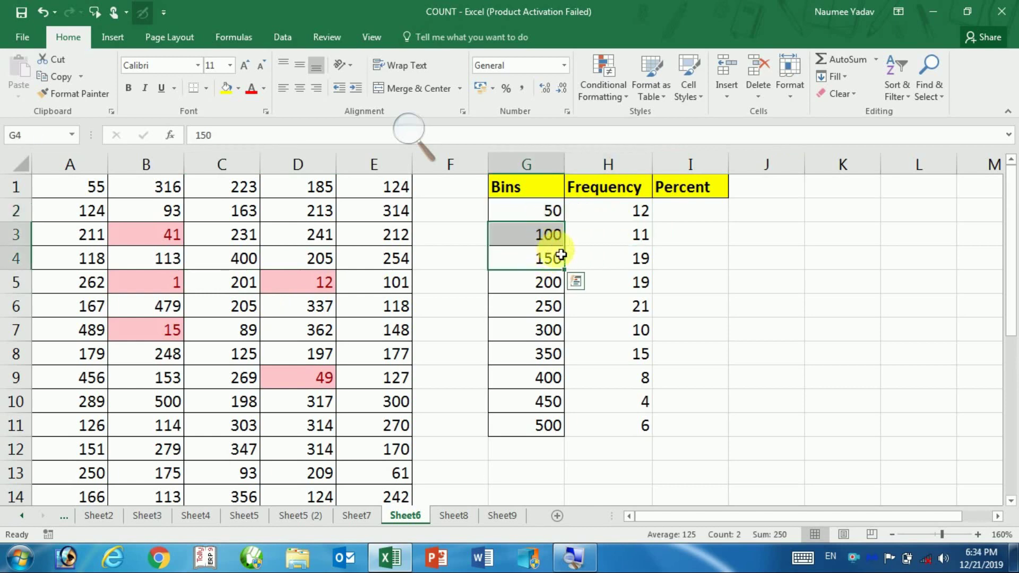
left_click(612, 256)
left_click(561, 290)
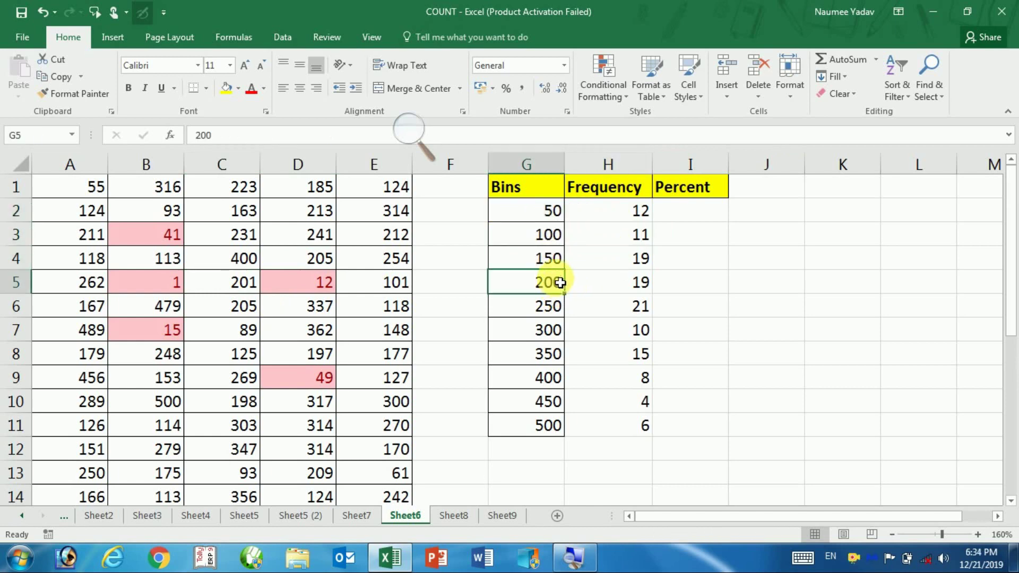
scroll(388, 319, "down", 4)
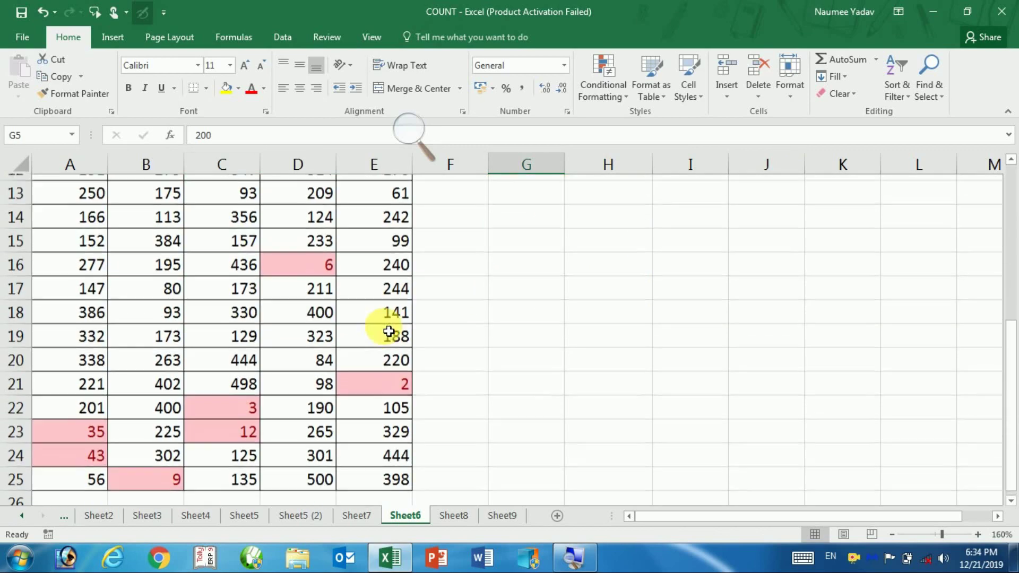
scroll(390, 318, "up", 4)
left_click(626, 218)
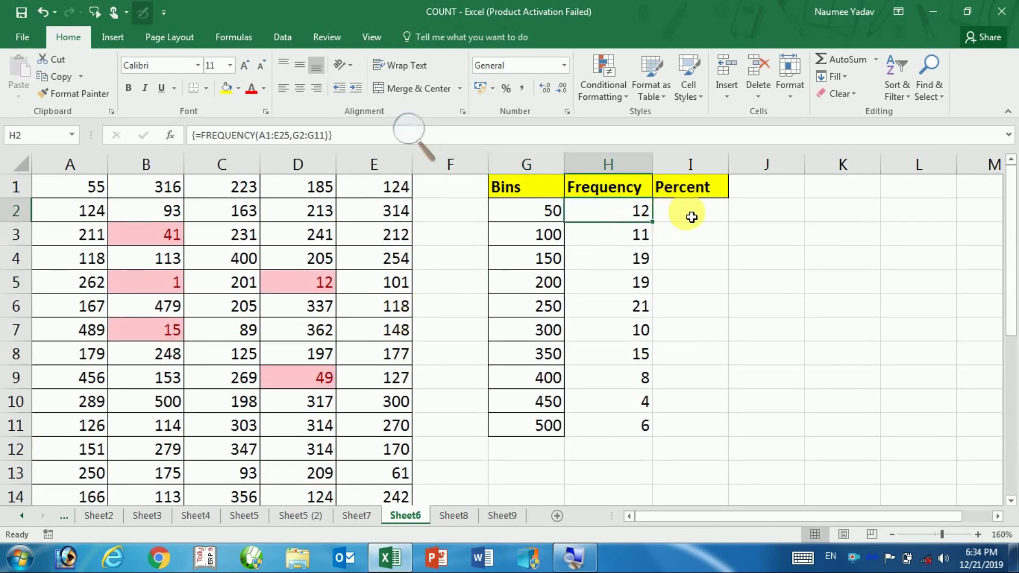
left_click(694, 215)
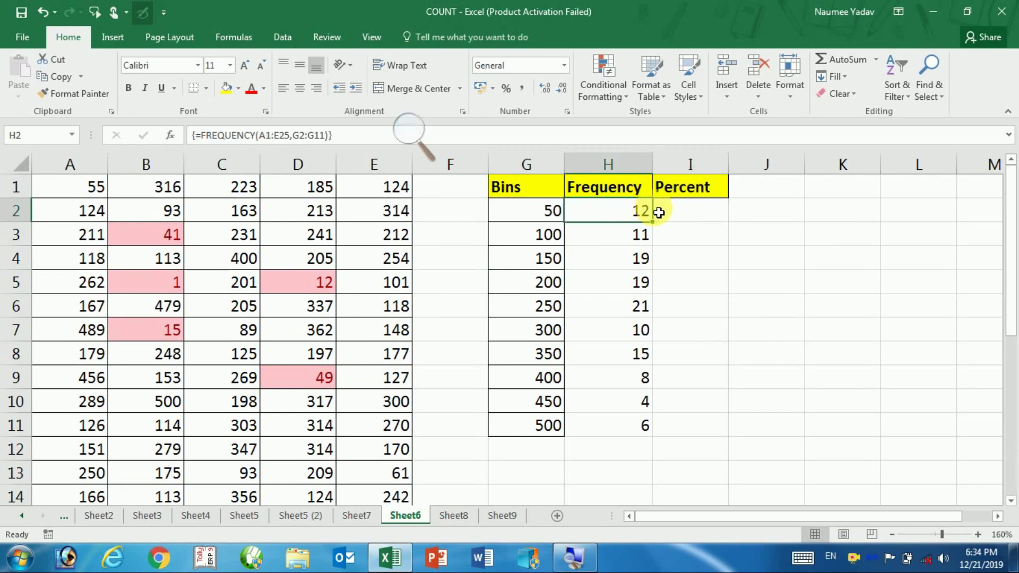
left_click_drag(643, 212, 661, 212)
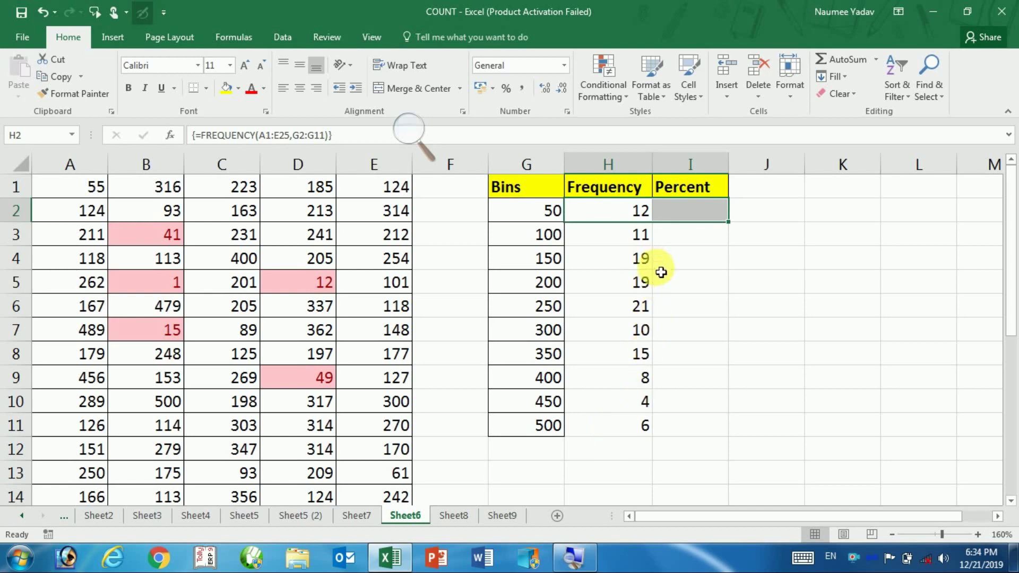
left_click(682, 205)
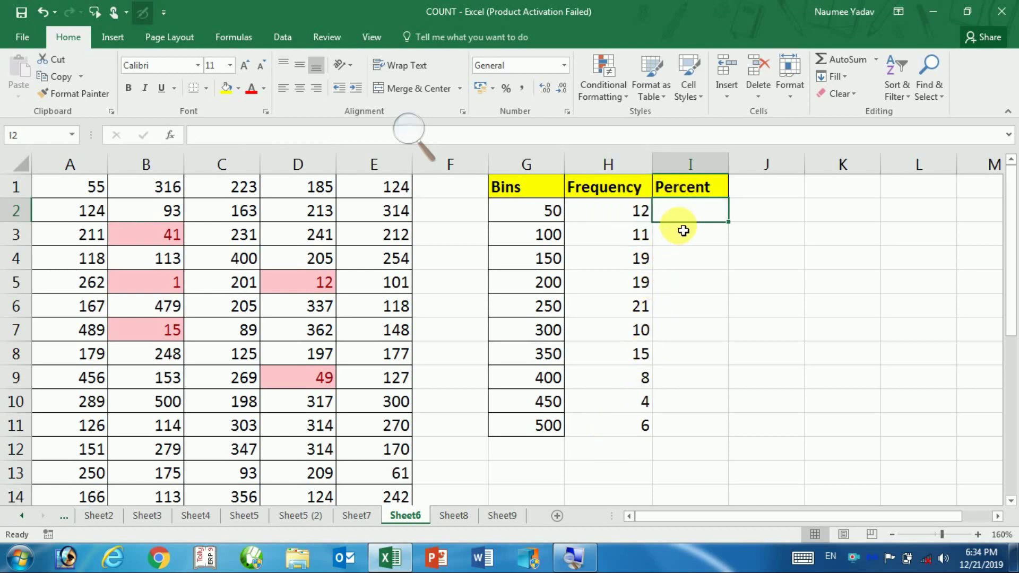
Start I2 with =FREQUENCY( using data A1:E25 and bins G2:G11
type("=f")
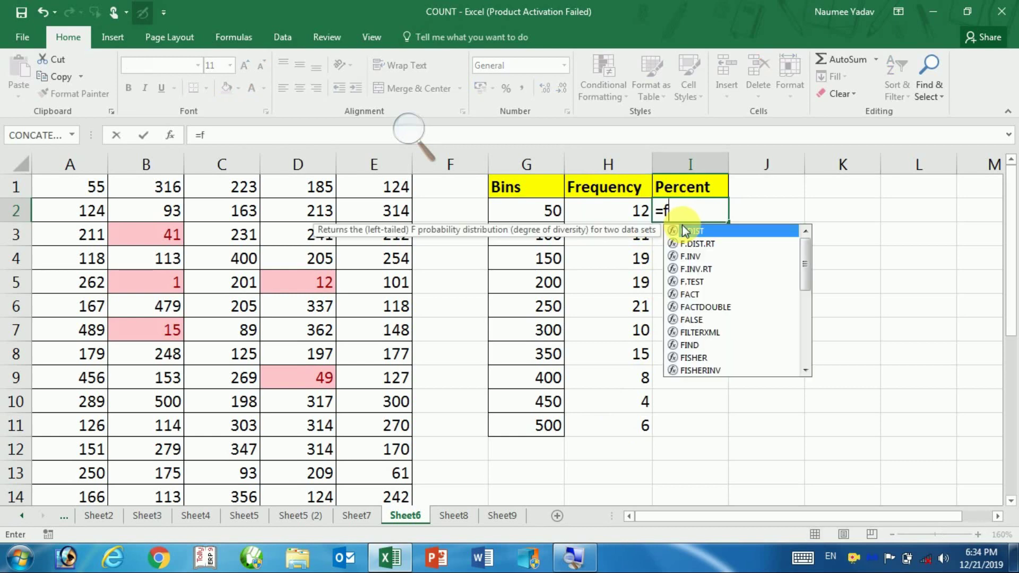
type("r")
double_click(695, 230)
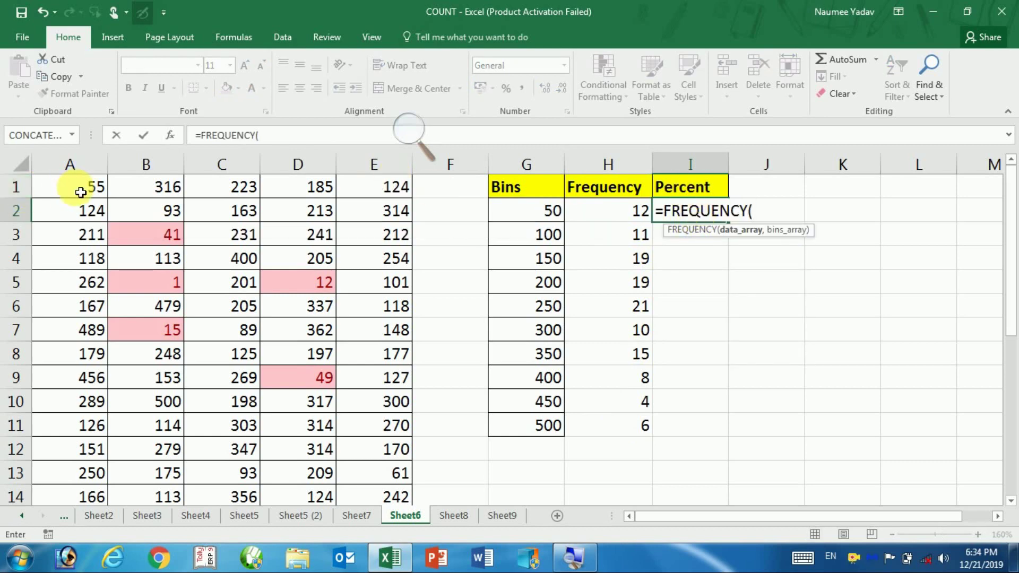
left_click_drag(81, 192, 381, 441)
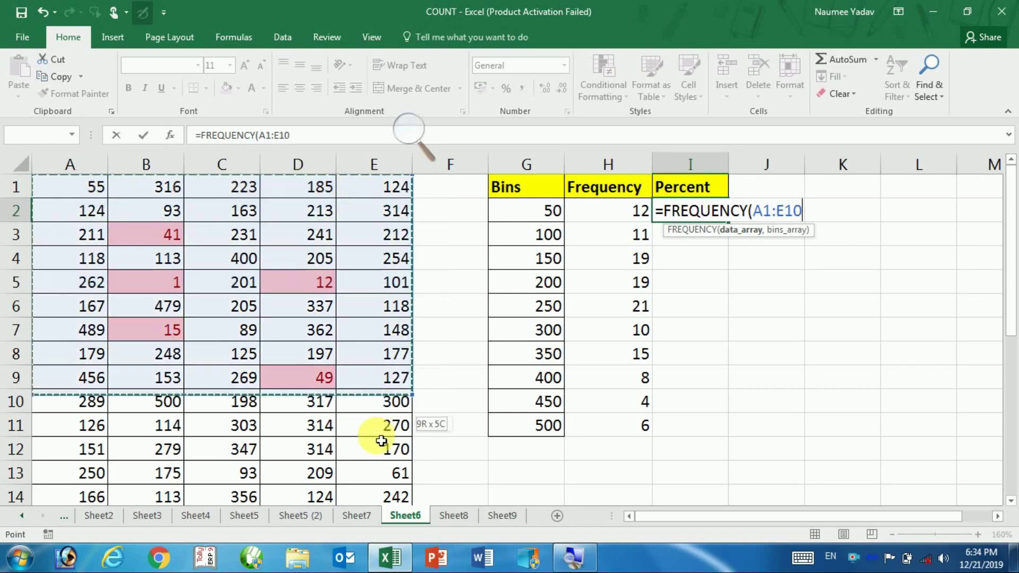
mouse_move(381, 441)
left_mouse_down()
mouse_move(399, 469)
mouse_move(399, 449)
left_mouse_up()
scroll(451, 370, "up", 4)
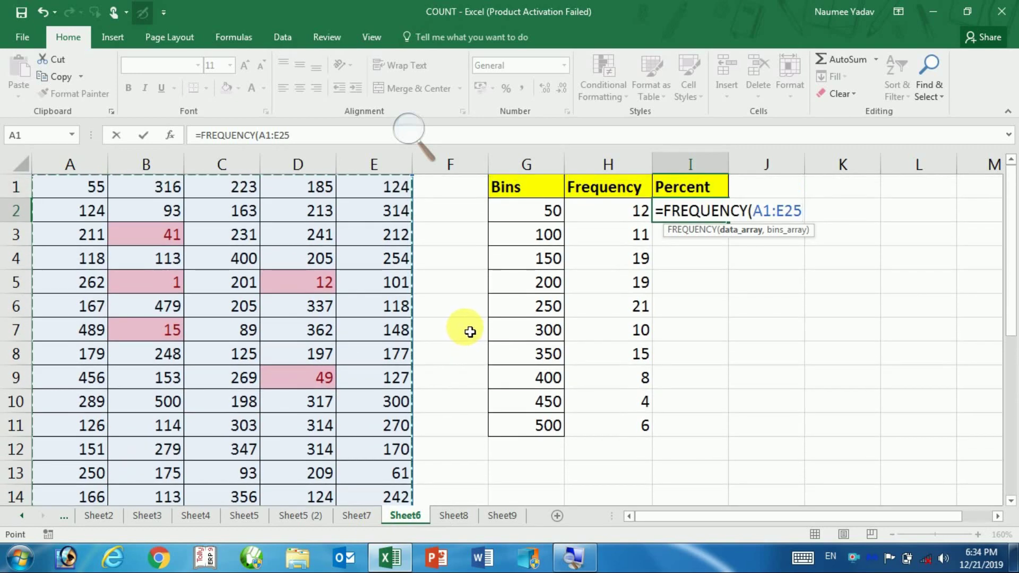
type(",")
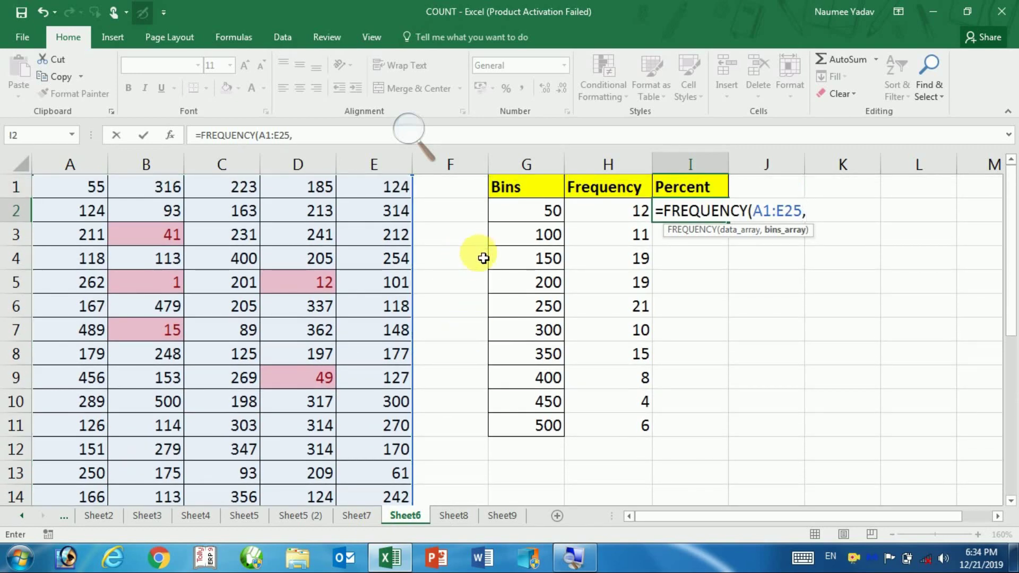
left_click(539, 209)
left_click_drag(540, 243, 541, 425)
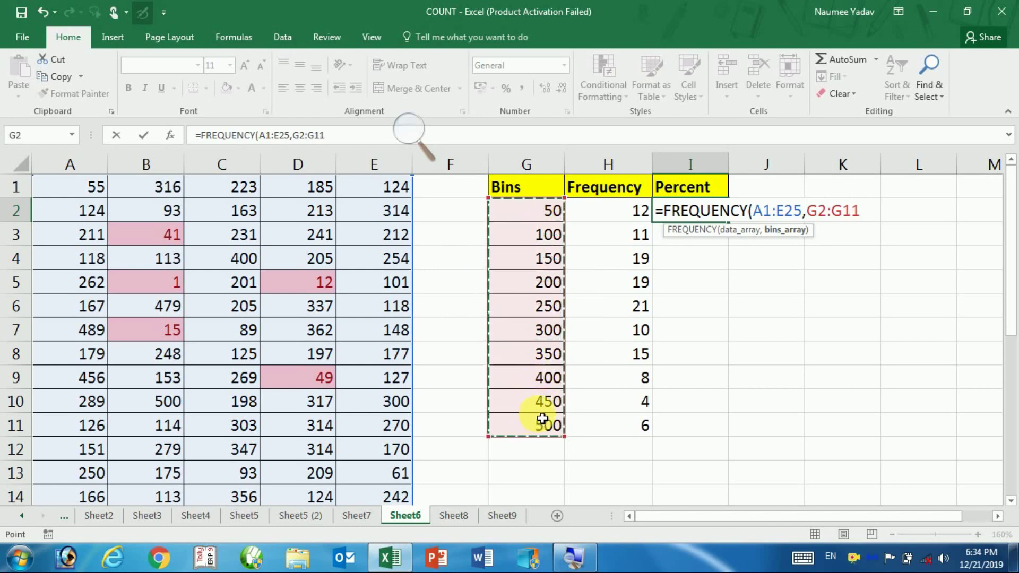
Divide it by COUNT(A1:E25) and enter the percent formula in I2
type(")/")
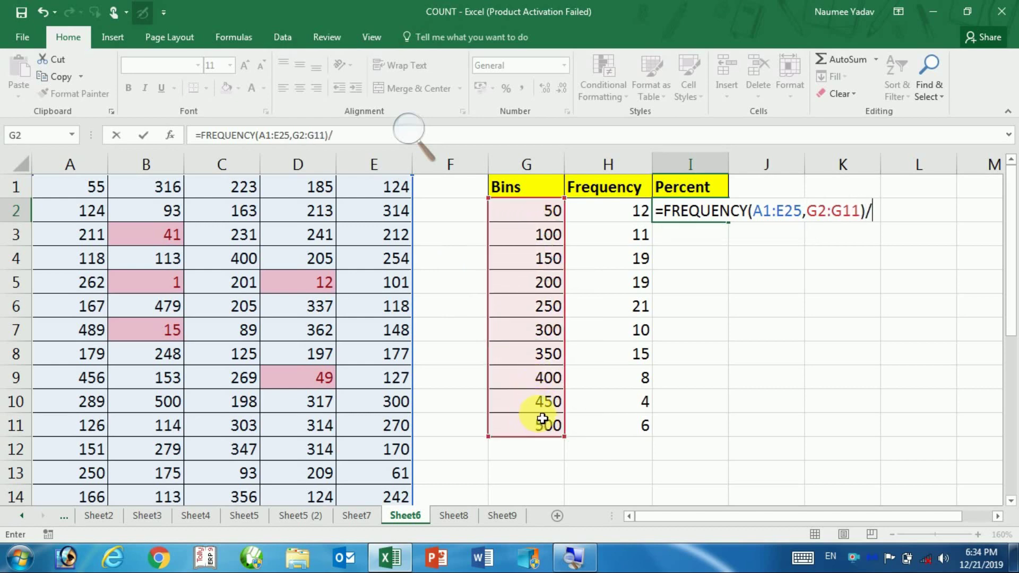
type("cou")
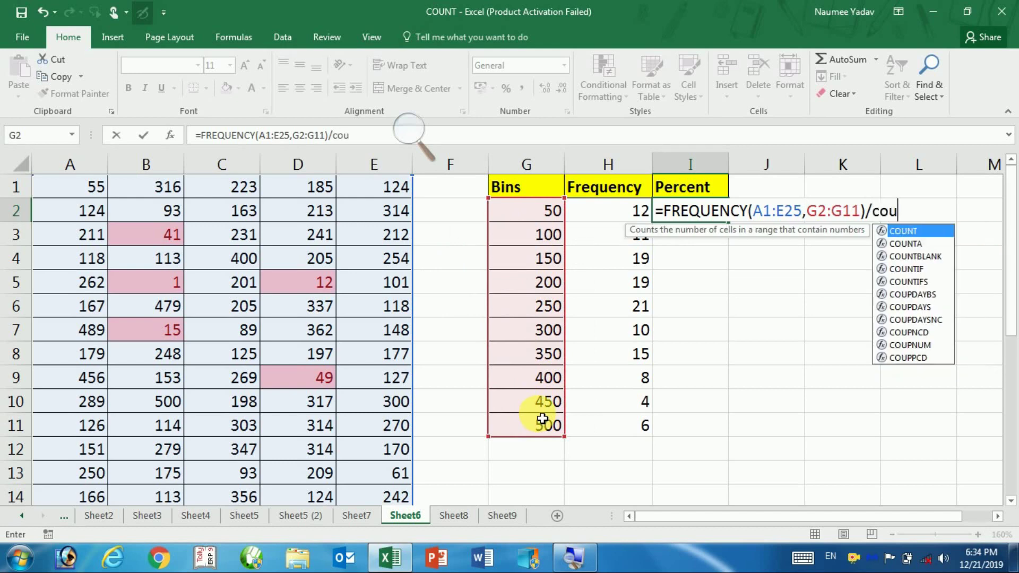
type("nt")
key("Tab")
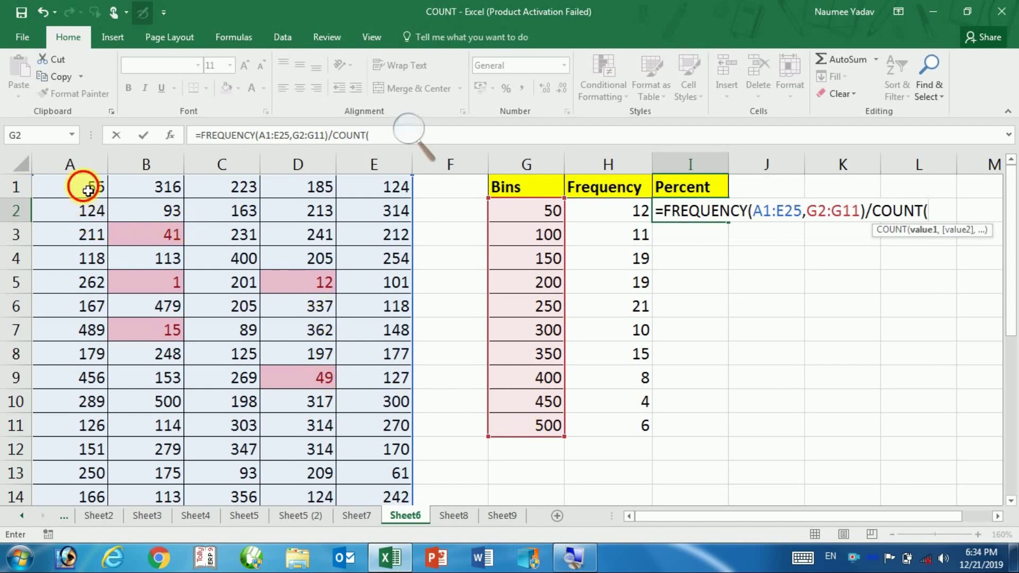
mouse_move(88, 190)
left_mouse_down()
mouse_move(370, 550)
mouse_move(395, 449)
left_mouse_up()
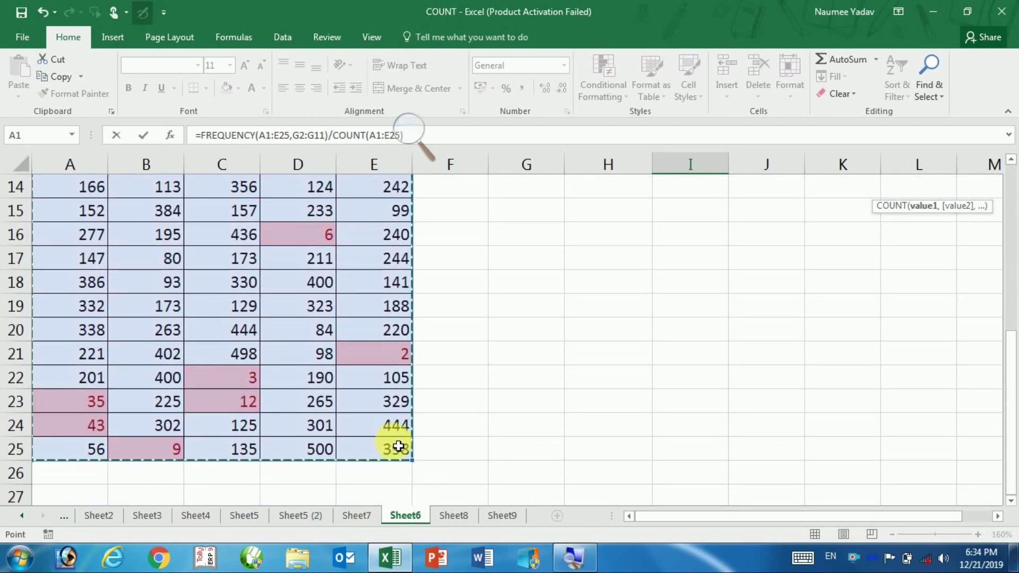
type(")")
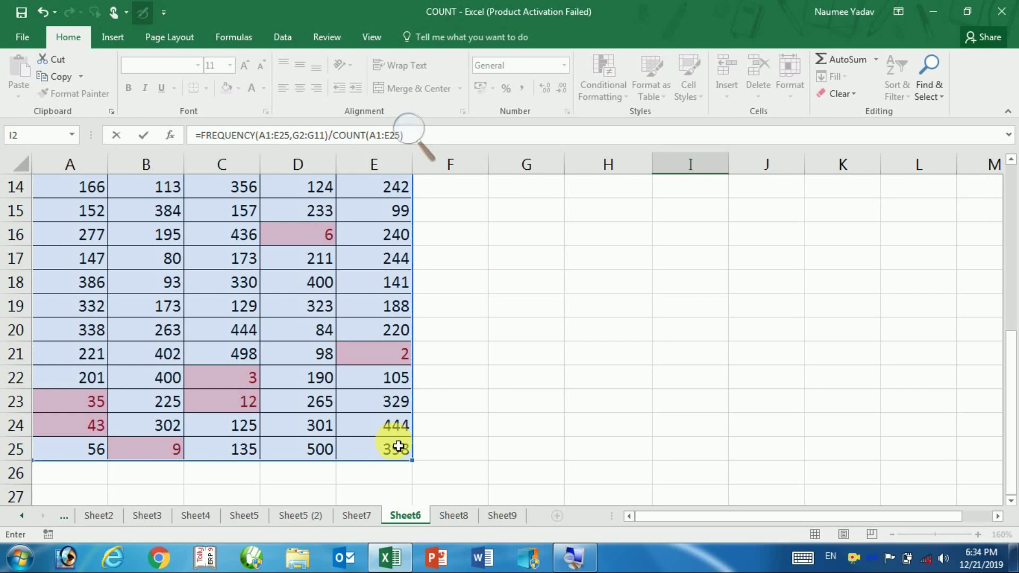
key("Return")
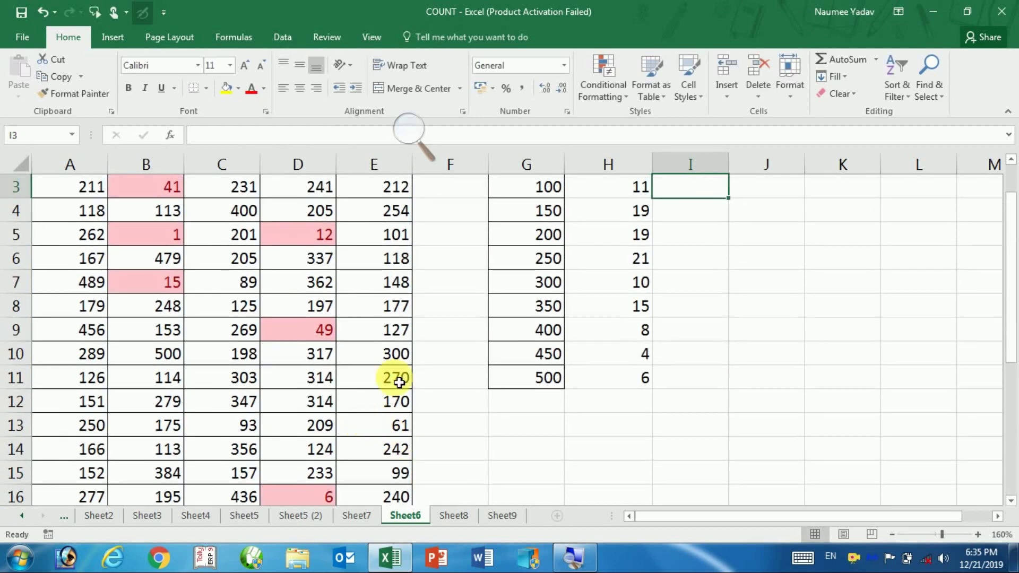
scroll(399, 382, "up", 1)
Enter the percent formula as an array across I2:I11 and apply Percent Style (10%, 9%, 15%…)
left_click(695, 211)
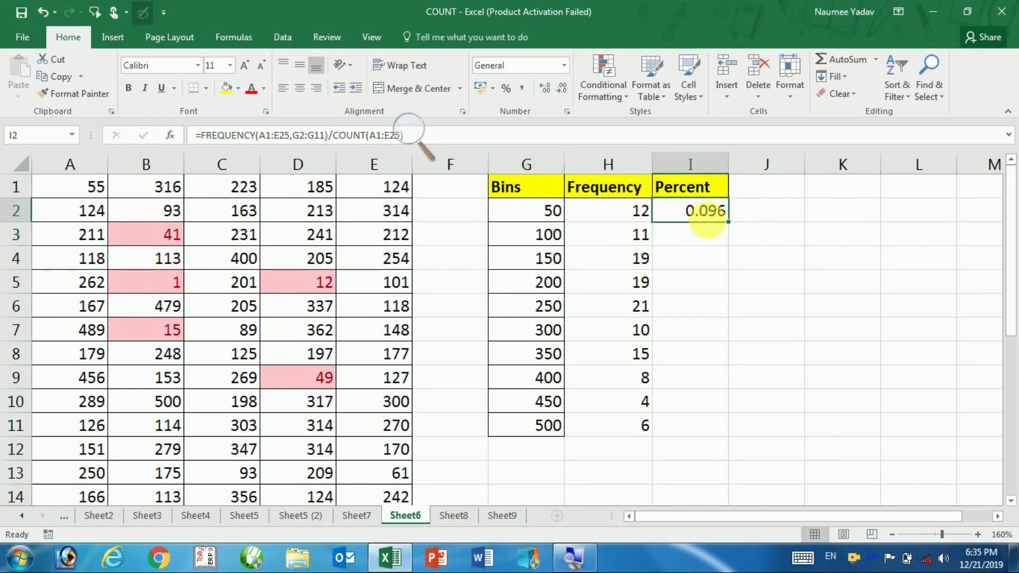
left_click_drag(731, 225, 711, 438)
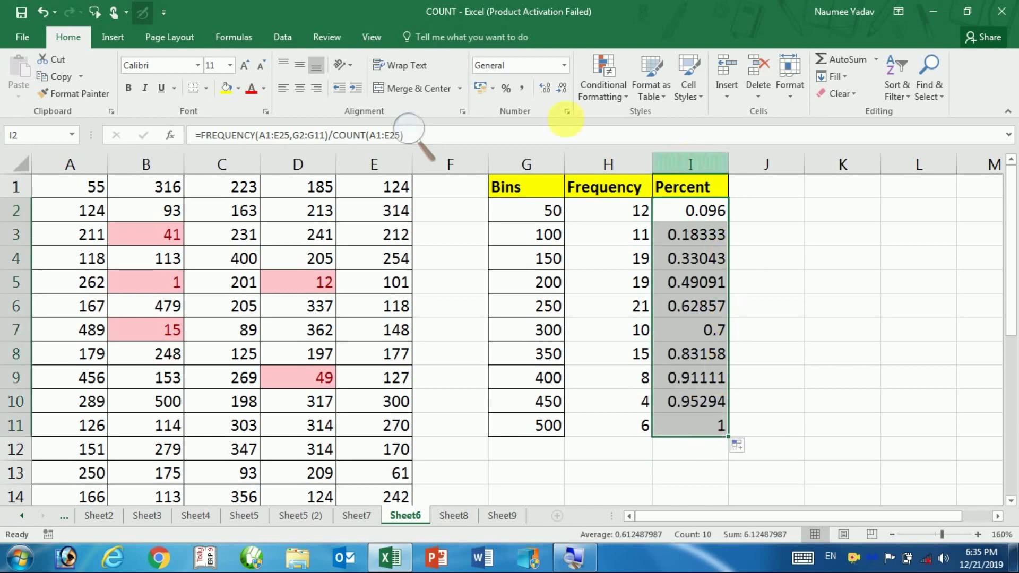
left_click(461, 139)
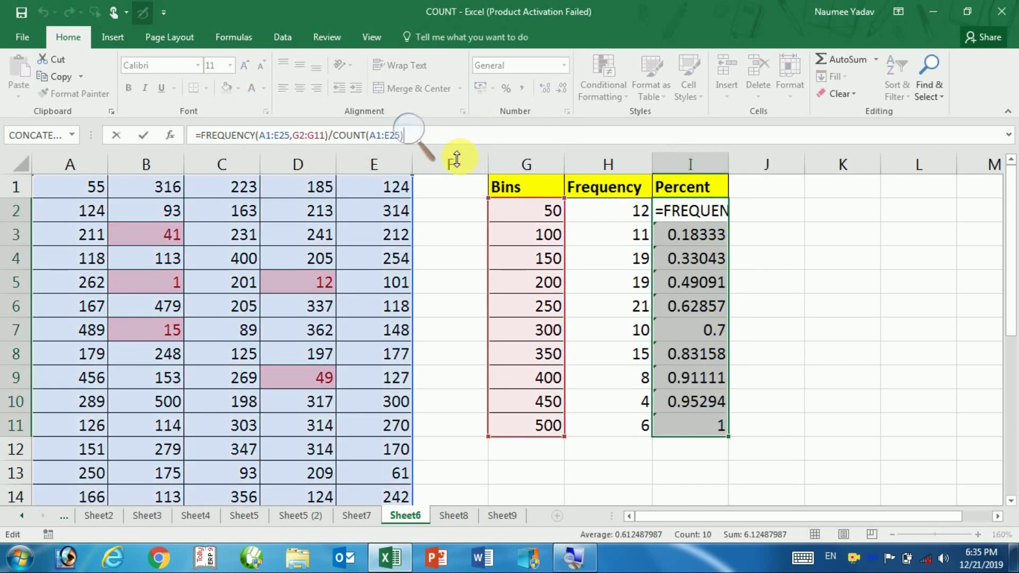
key("ctrl+shift+Return")
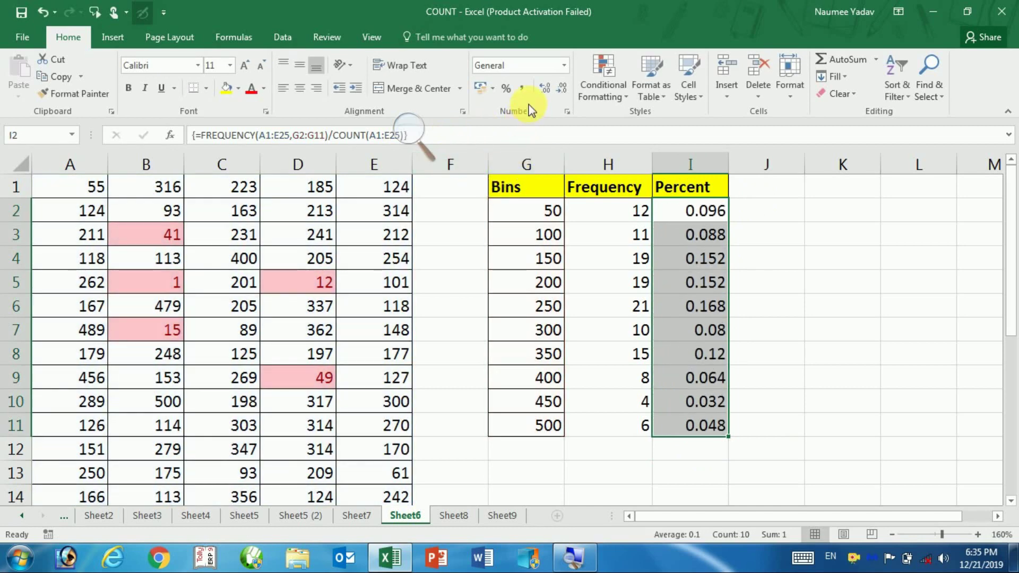
left_click(506, 88)
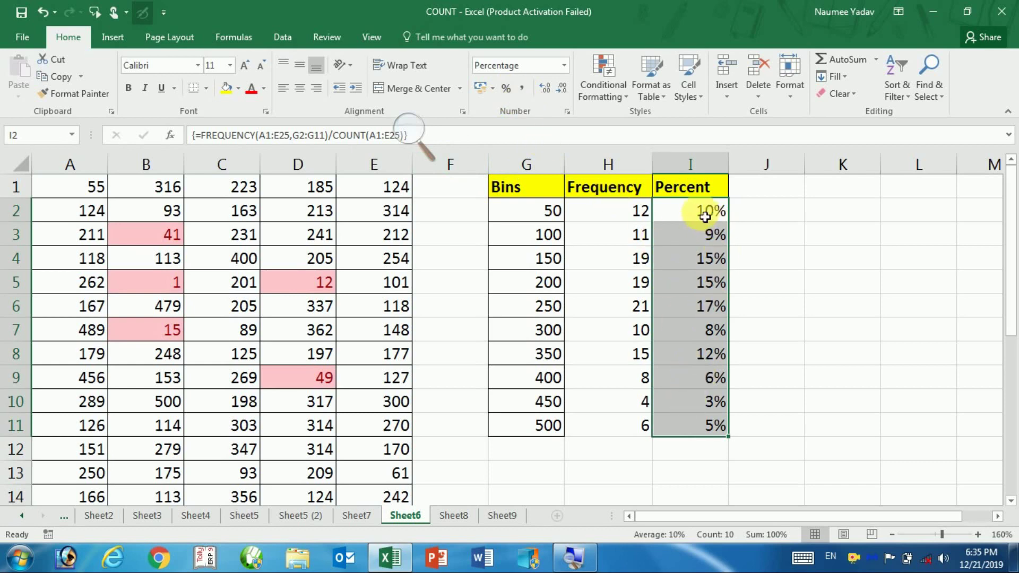
Set the Percent values to one decimal place (9.6%, 8.8%, 15.2%…)
left_click(546, 89)
left_click(546, 89)
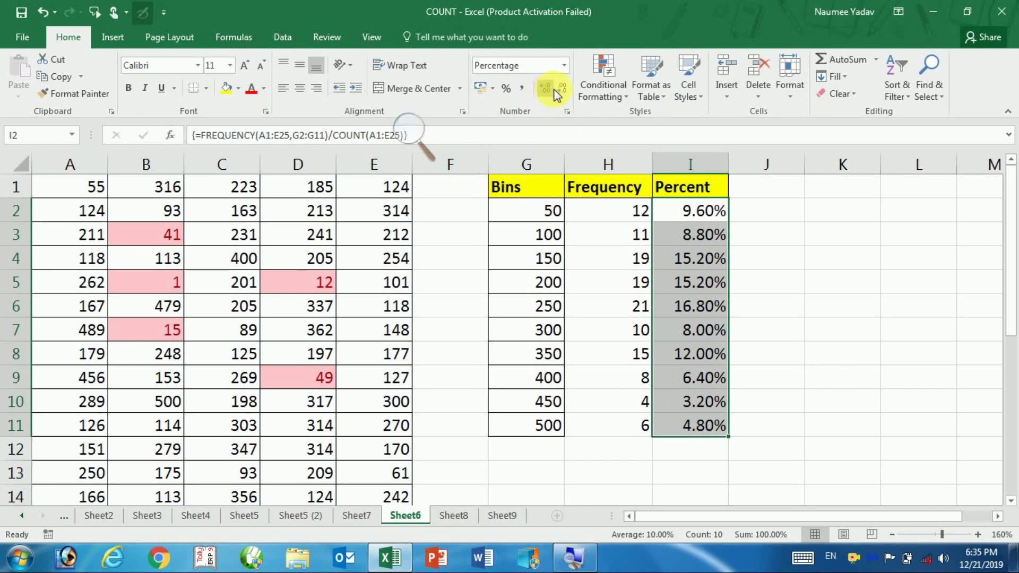
left_click(561, 88)
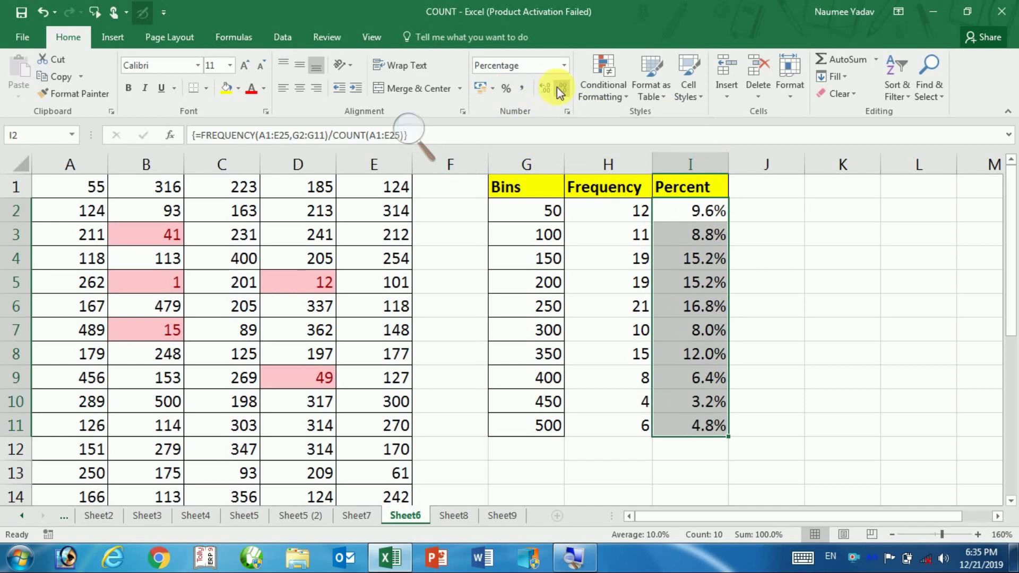
left_click(689, 470)
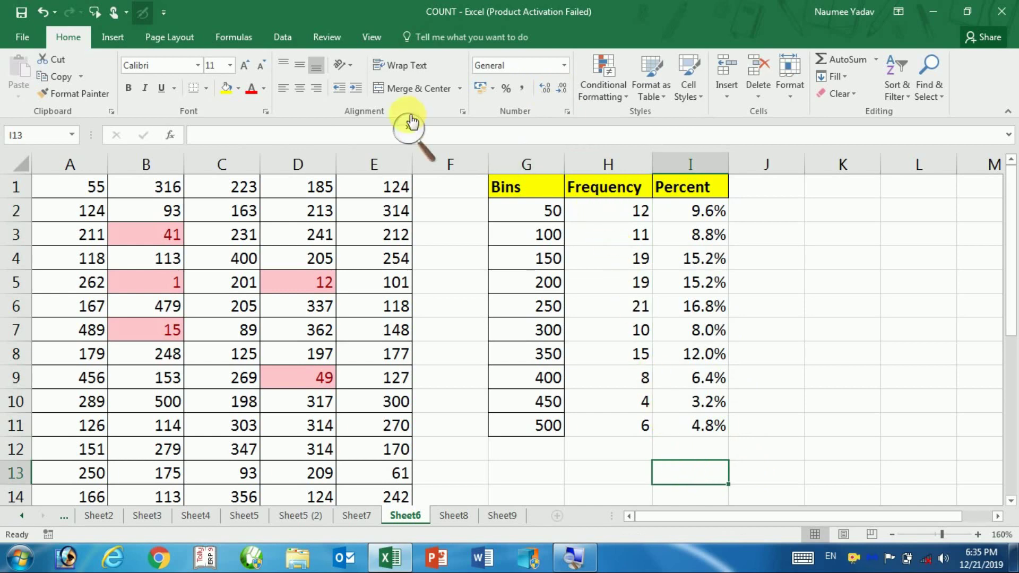
Hide the sheet gridlines and review the formulas in H2 and I2
left_click(380, 32)
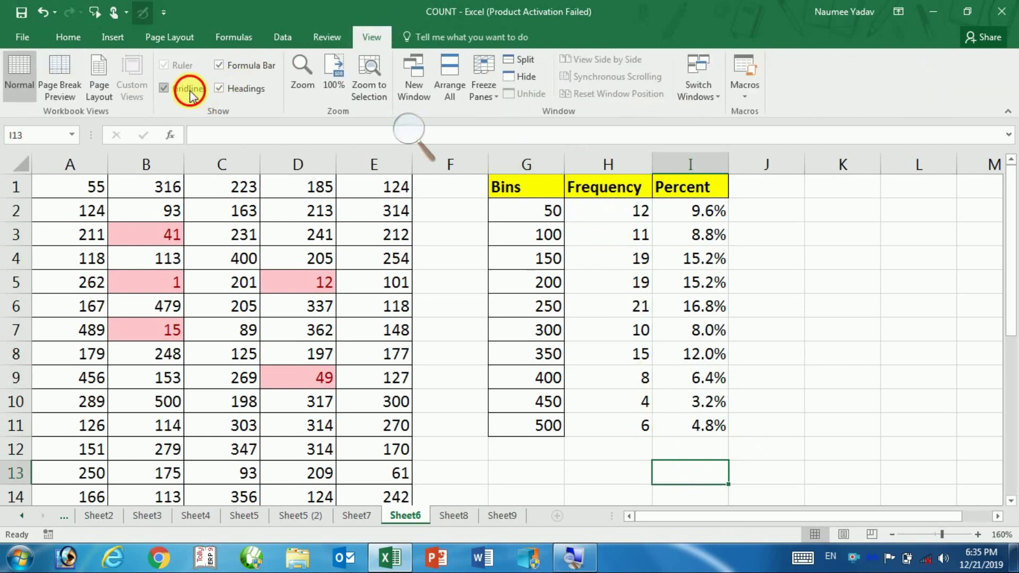
left_click(189, 91)
left_click(761, 302)
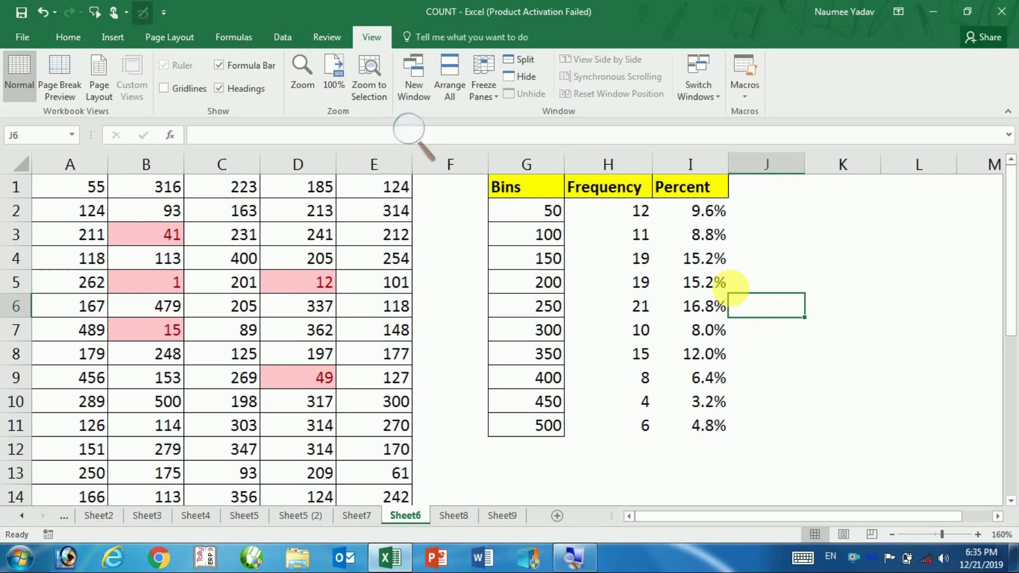
left_click(635, 212)
left_click(703, 217)
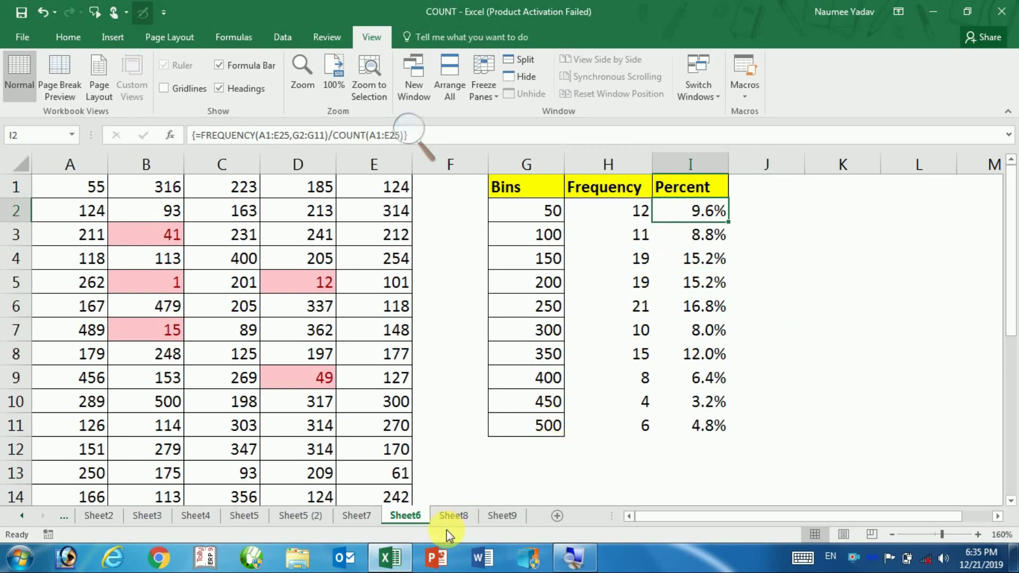
Switch to Sheet8 and review the Min/Max grade bands in D2:E6, briefly rechecking Sheet6
left_click(454, 515)
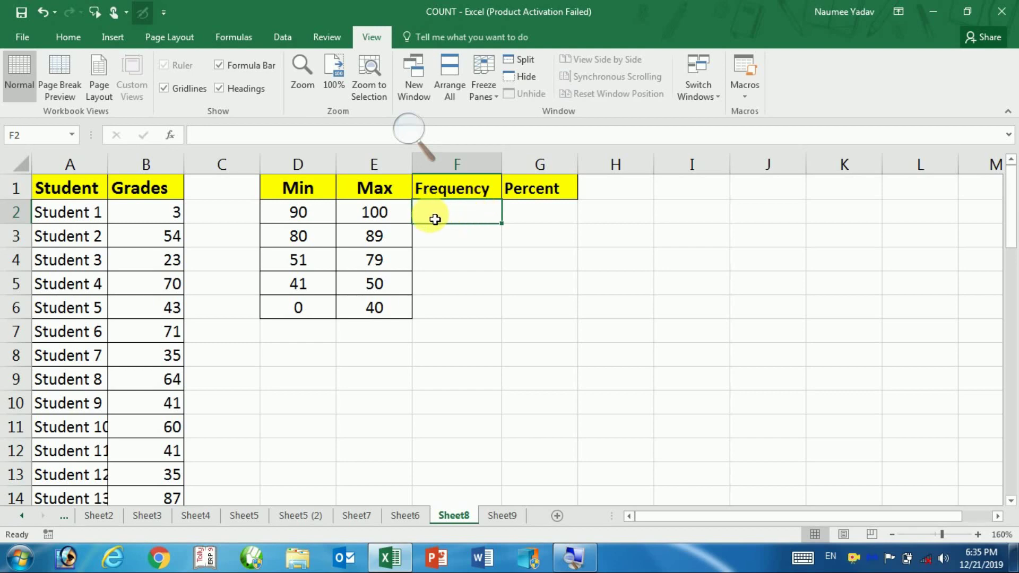
left_click(294, 212)
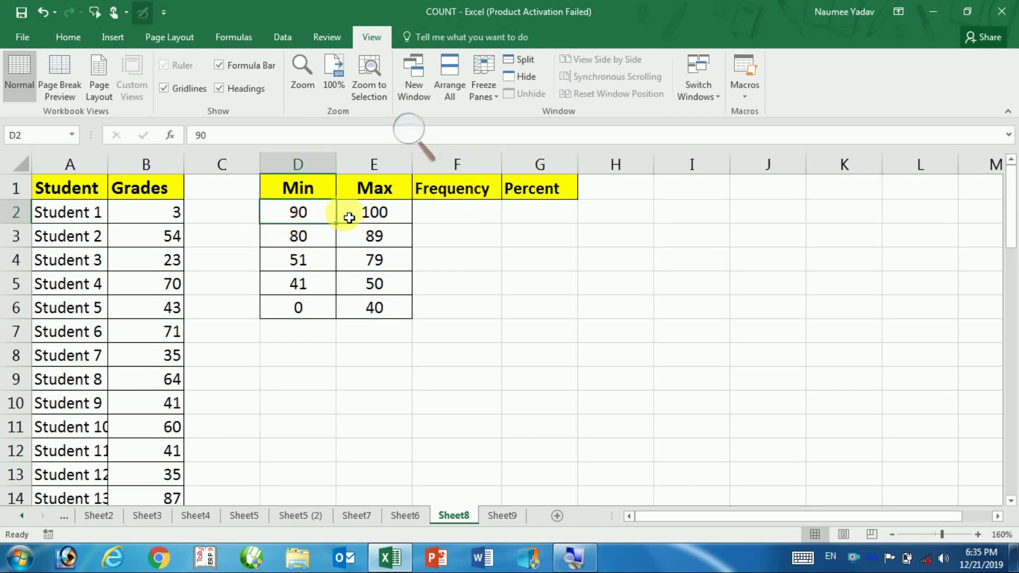
left_click_drag(349, 217, 359, 306)
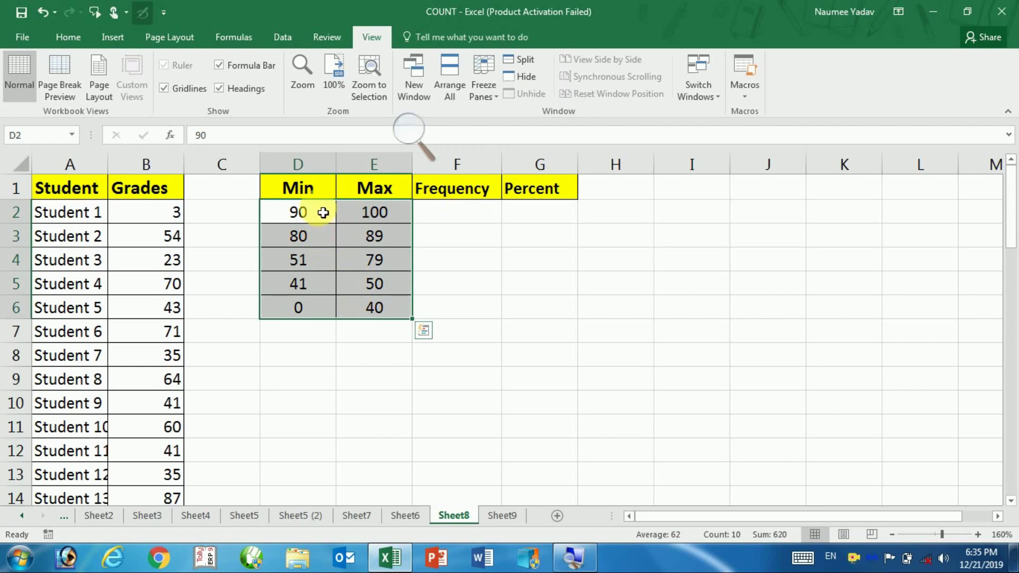
left_click_drag(300, 213, 300, 307)
left_click_drag(393, 203, 375, 310)
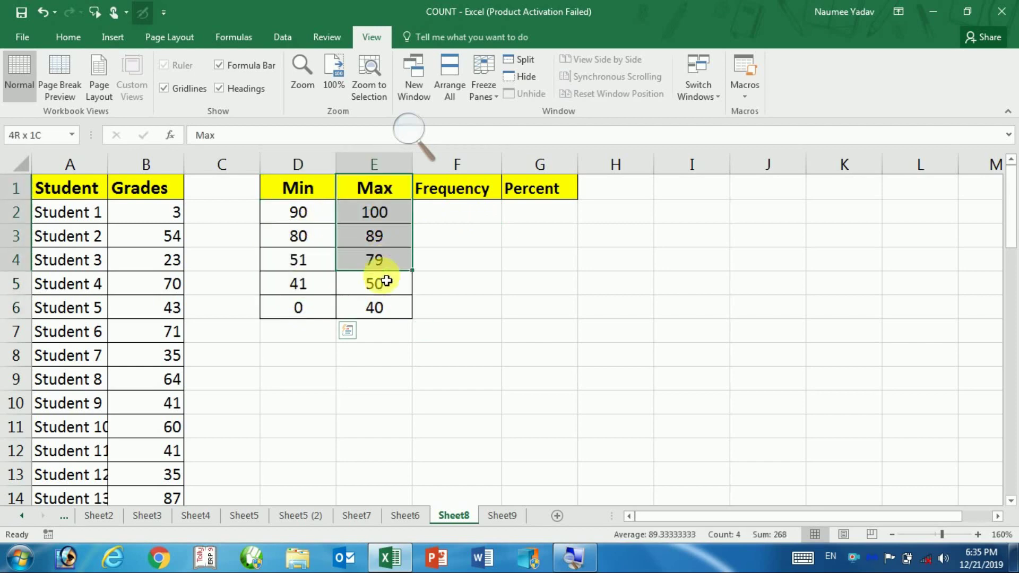
left_click(445, 223)
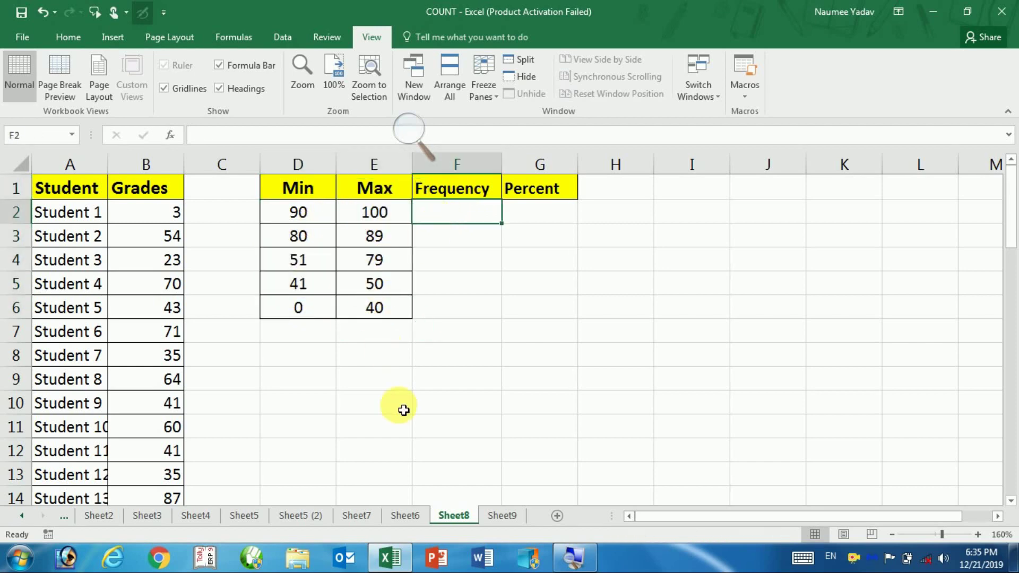
left_click(414, 523)
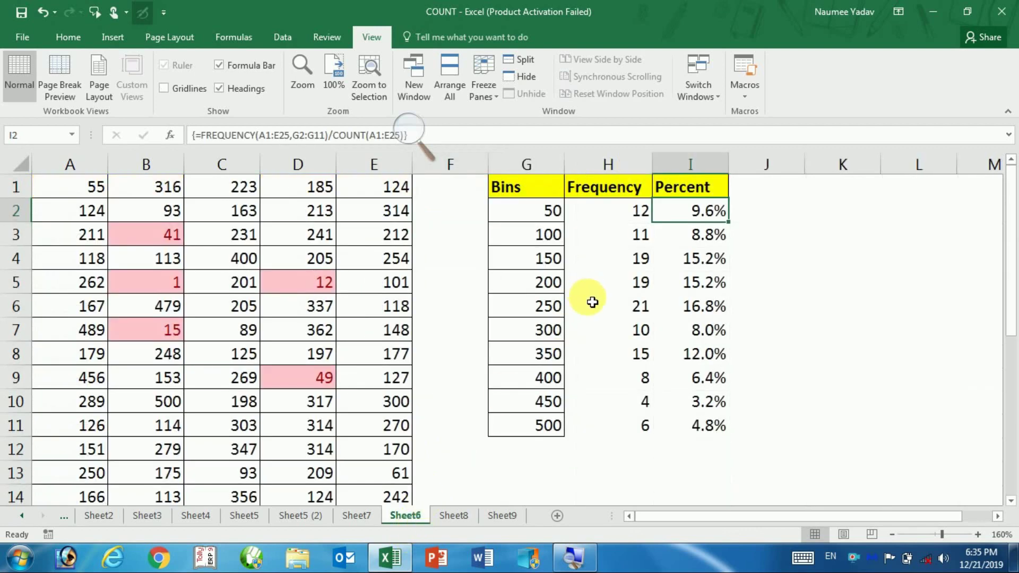
left_click(456, 520)
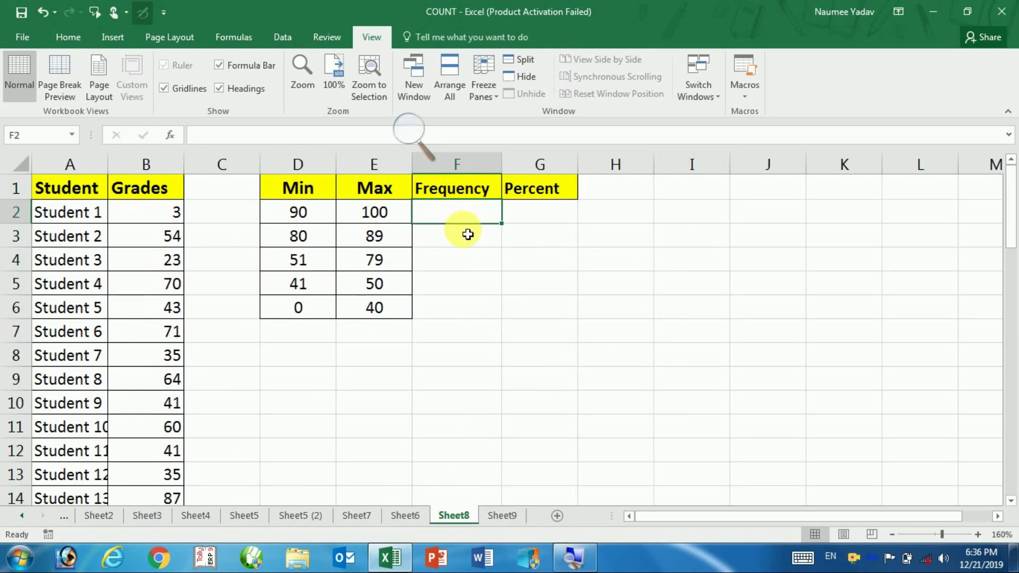
In F2, begin =COUNTIFS with grades B2:B51 as the first range and D2 as the lower limit
type("=")
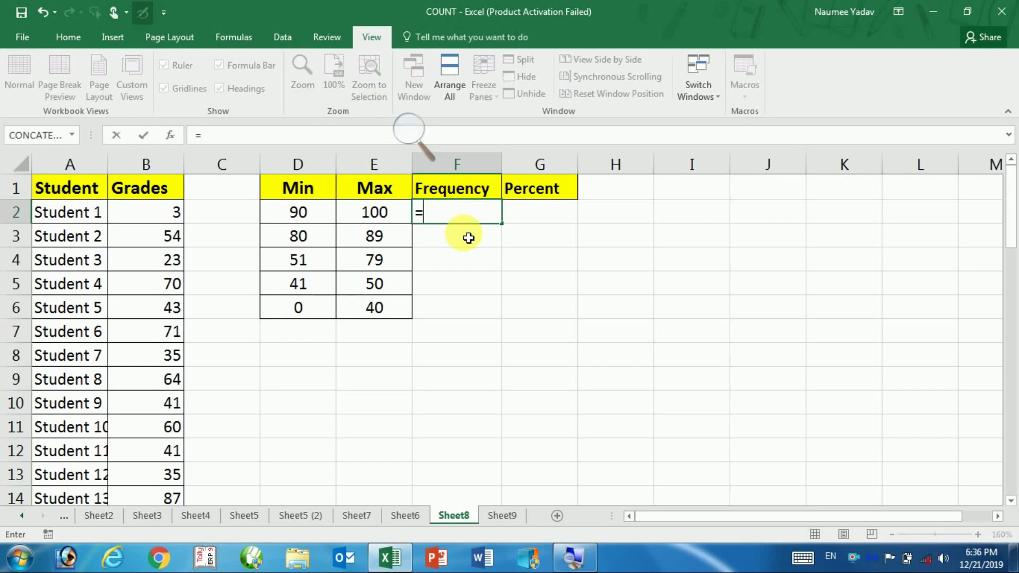
type("cou")
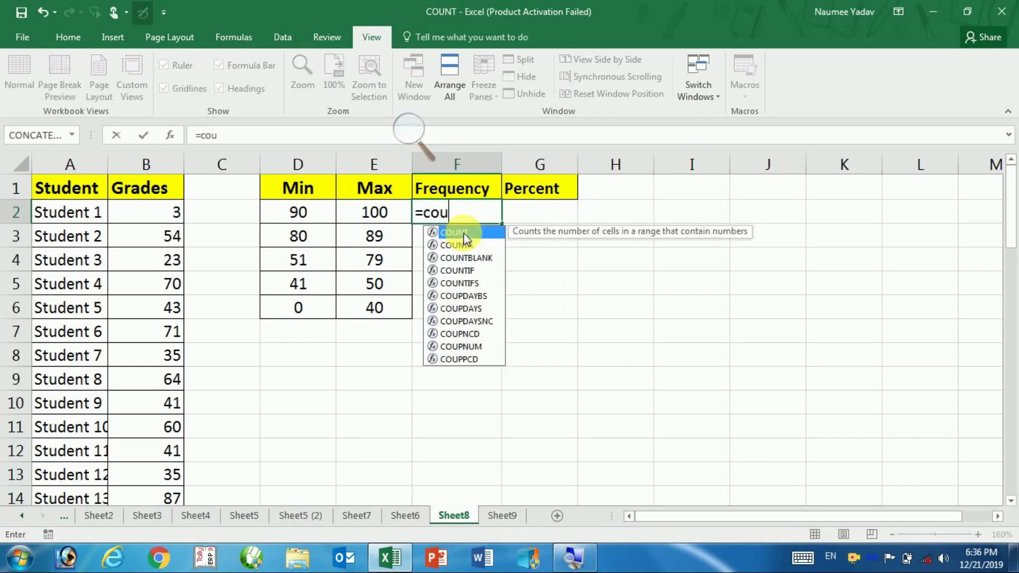
type("ntif")
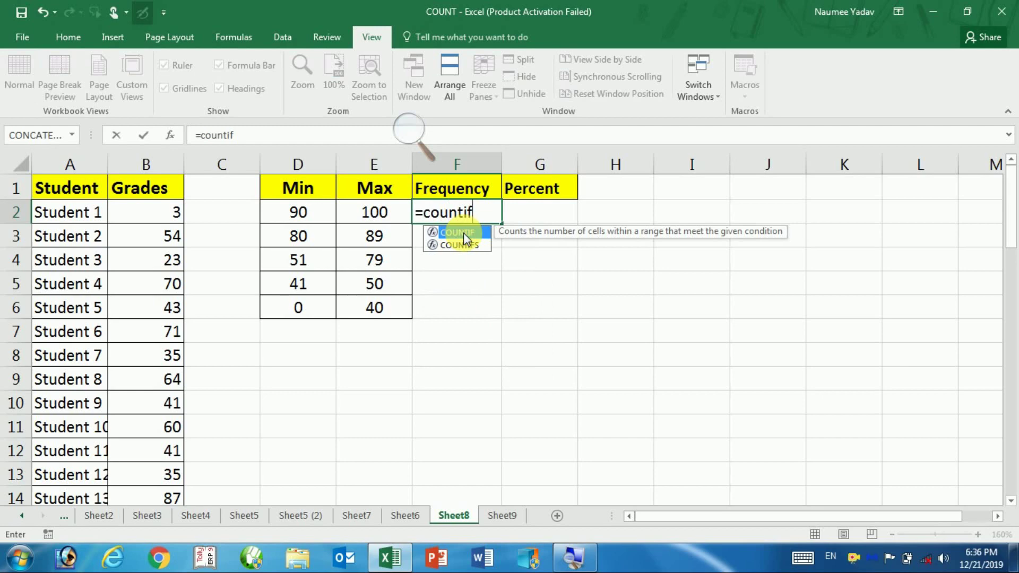
type("s")
key("Tab")
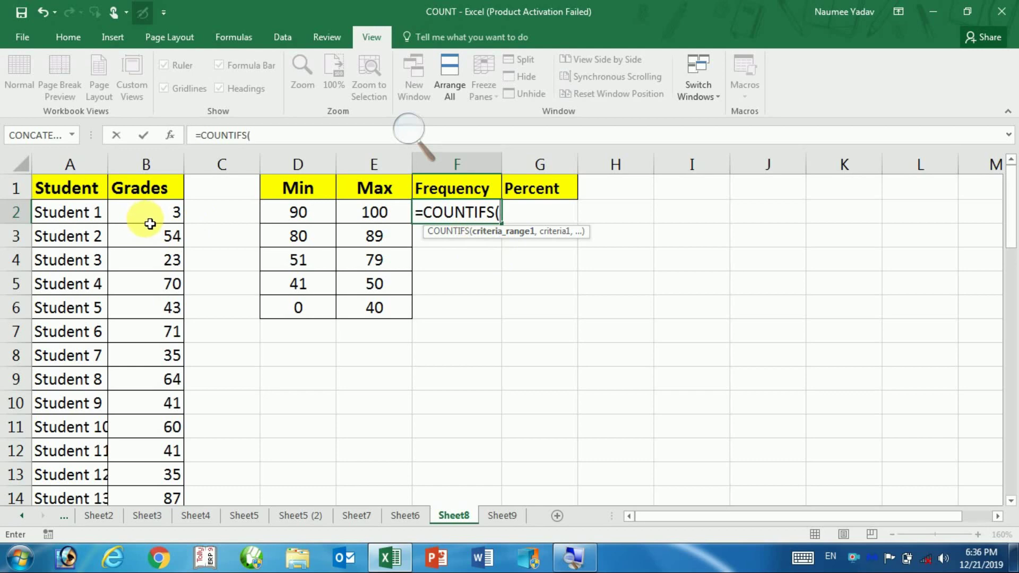
mouse_move(151, 223)
left_mouse_down()
mouse_move(130, 533)
mouse_move(158, 515)
left_mouse_up()
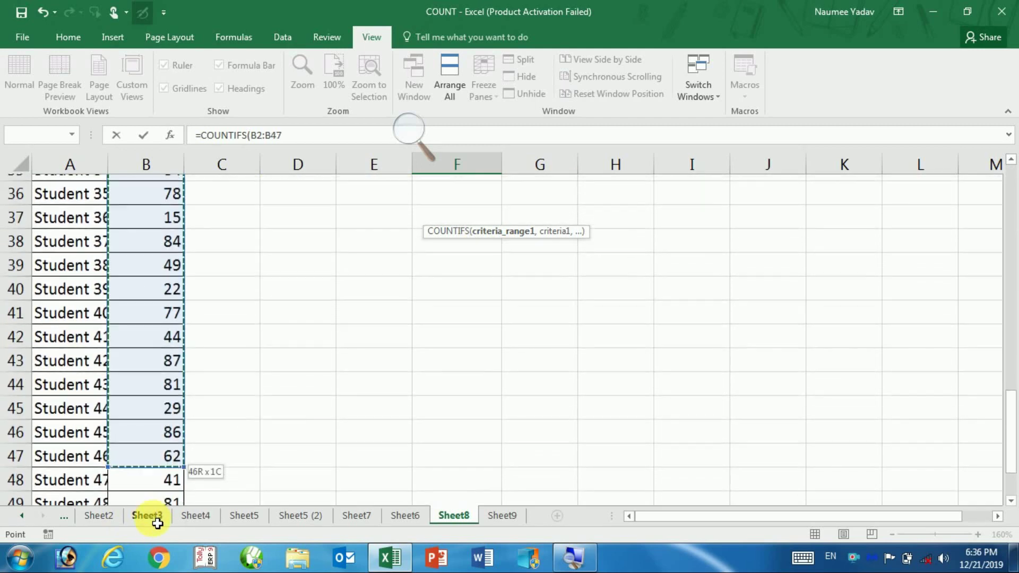
left_click_drag(158, 515, 171, 449)
scroll(485, 392, "up", 4)
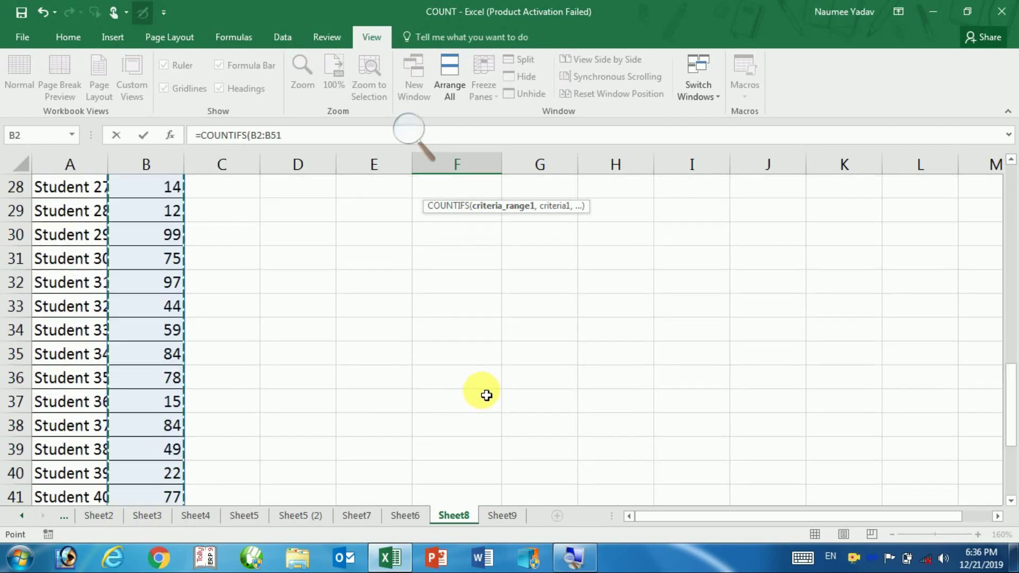
scroll(491, 392, "up", 6)
scroll(490, 392, "up", 3)
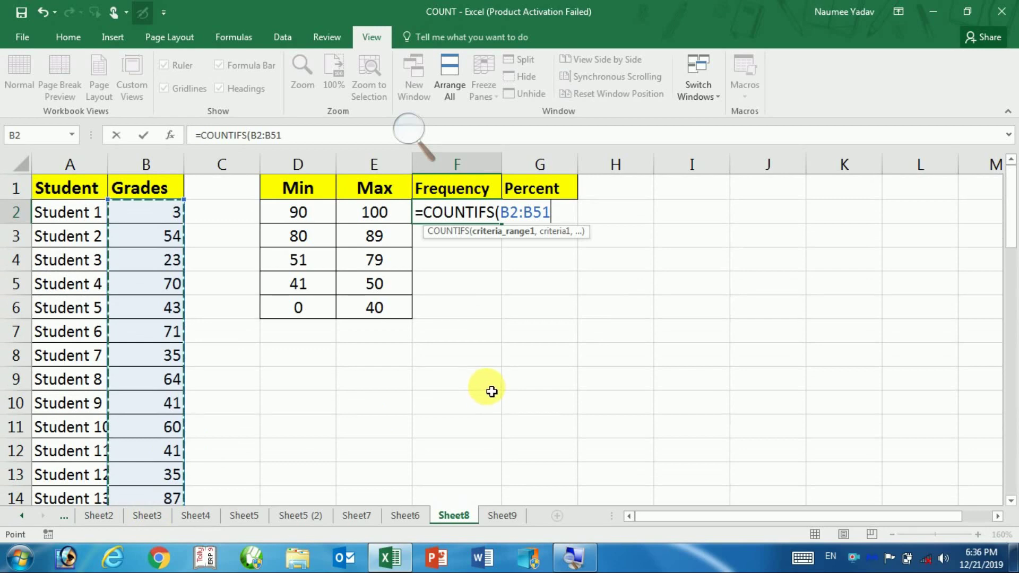
type(",\">=\"&")
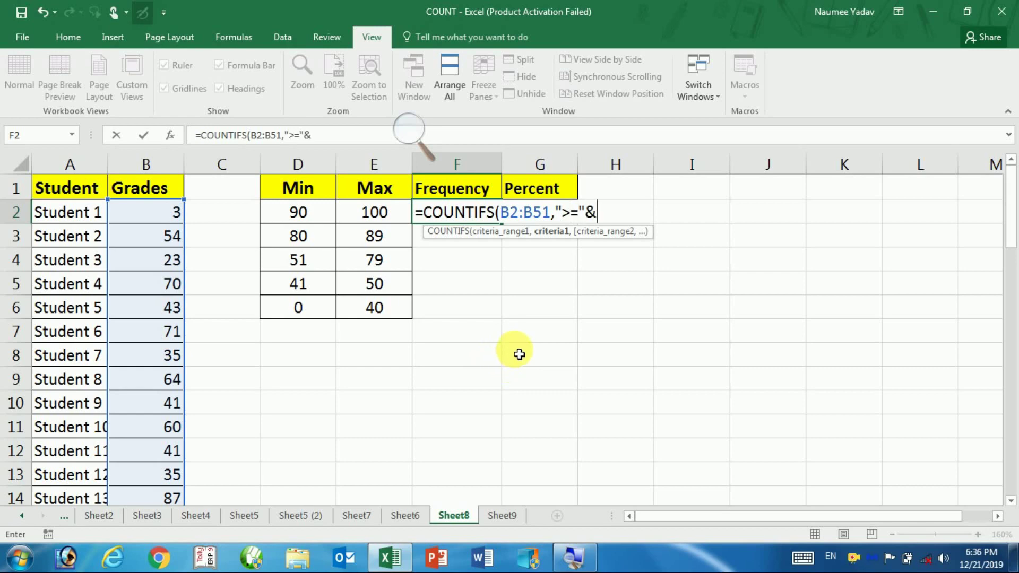
left_click(316, 214)
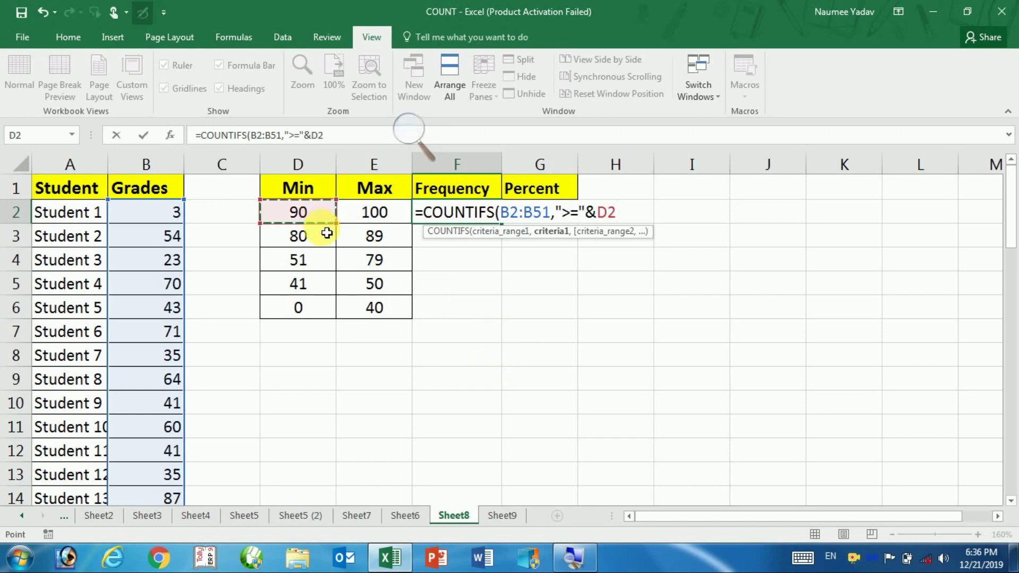
type(",")
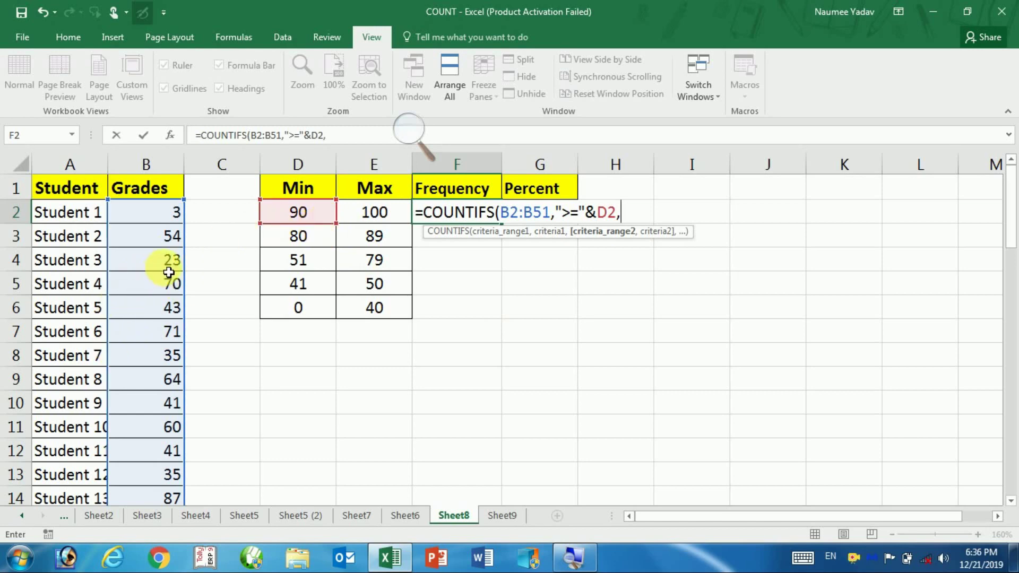
Finish the COUNTIFS with B2:B51 as the second range and E2 as the upper limit, returning 3
left_click_drag(166, 218, 145, 539)
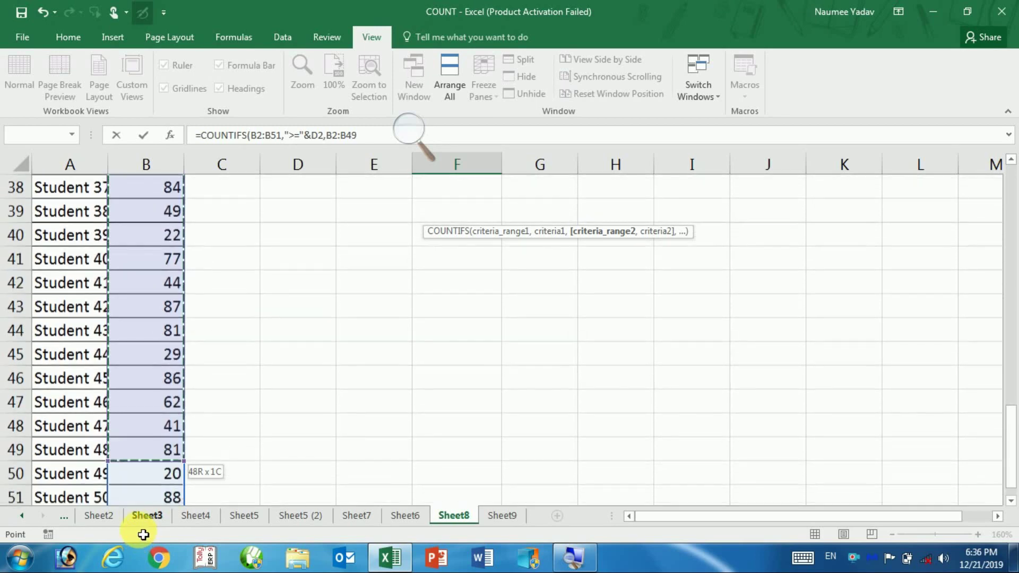
left_click_drag(145, 538, 158, 452)
scroll(650, 359, "up", 6)
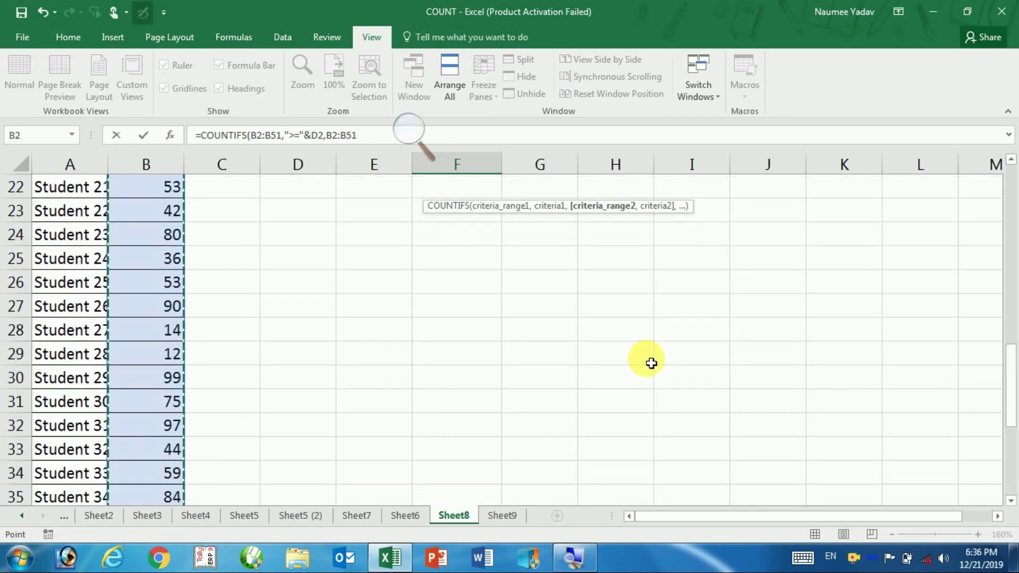
scroll(651, 361, "up", 6)
scroll(651, 361, "up", 1)
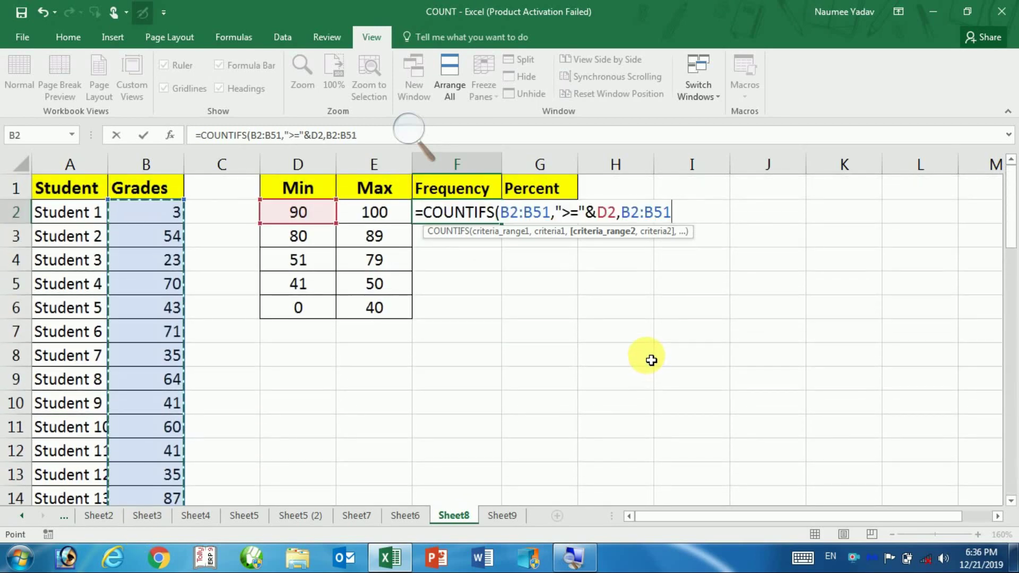
type(",\"<=\"&")
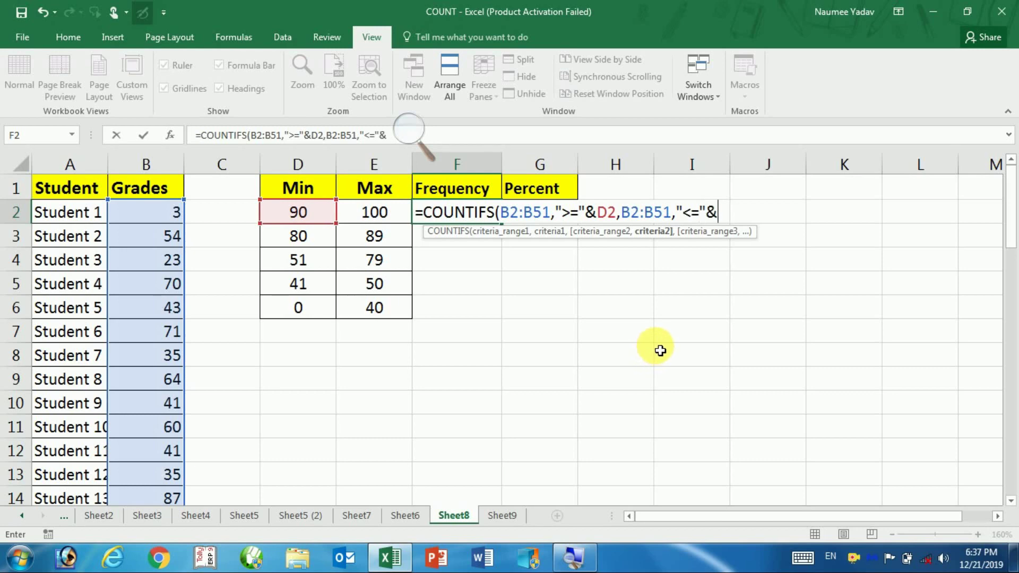
left_click(391, 223)
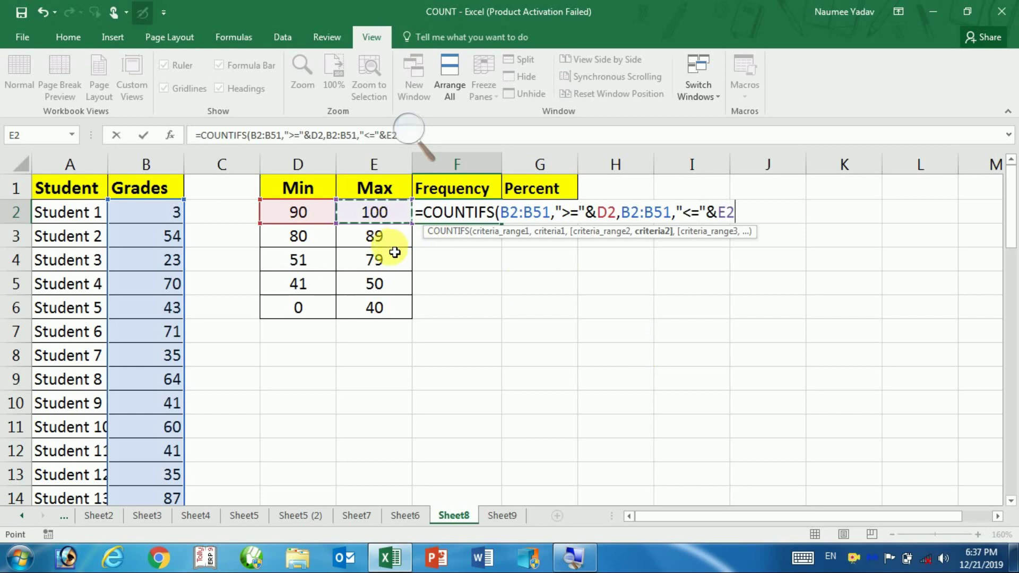
type(")")
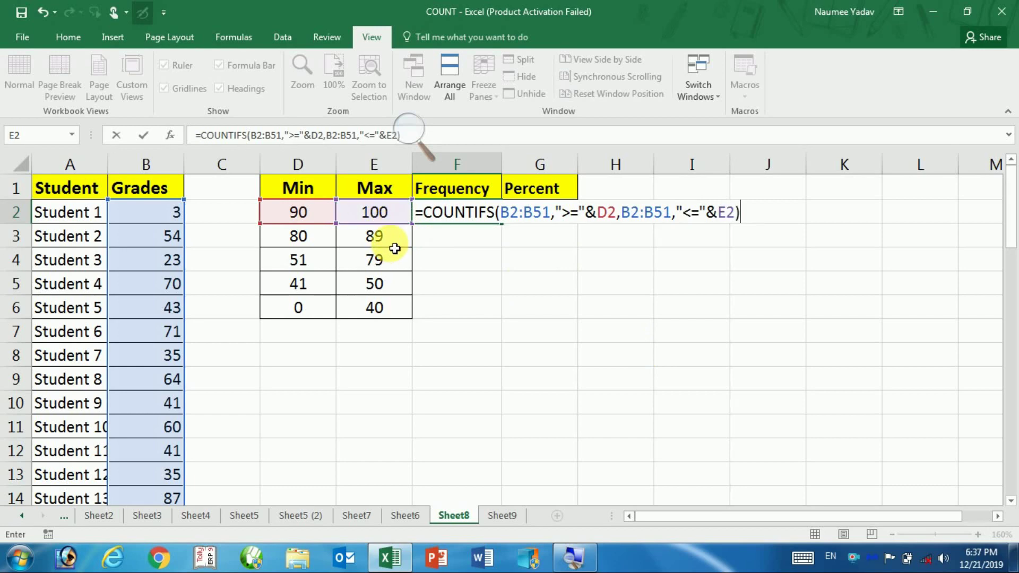
key("Return")
key("Up")
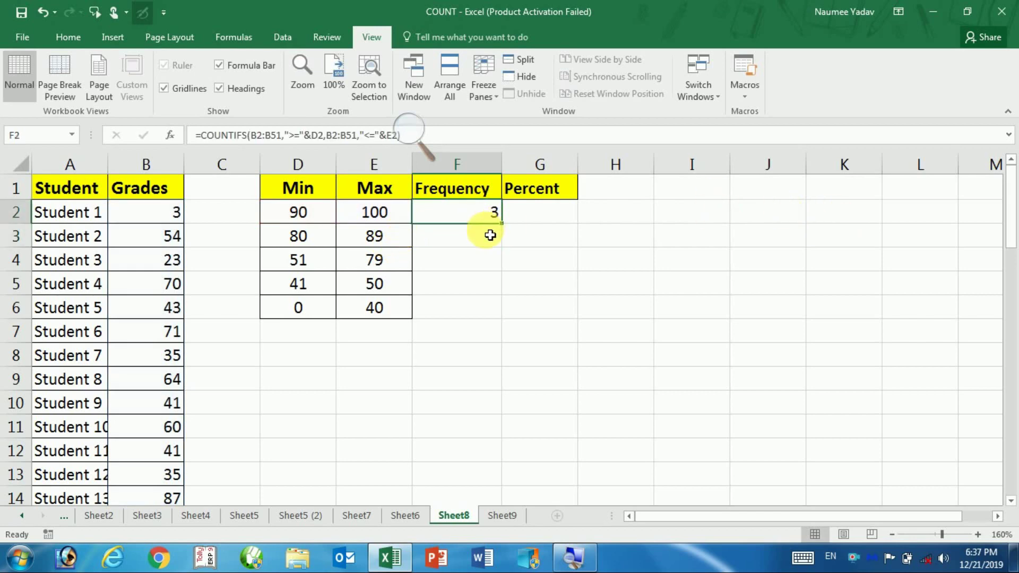
Lock both grade ranges in F2's COUNTIFS as absolute $B$2:$B$51
left_click_drag(502, 224, 489, 311)
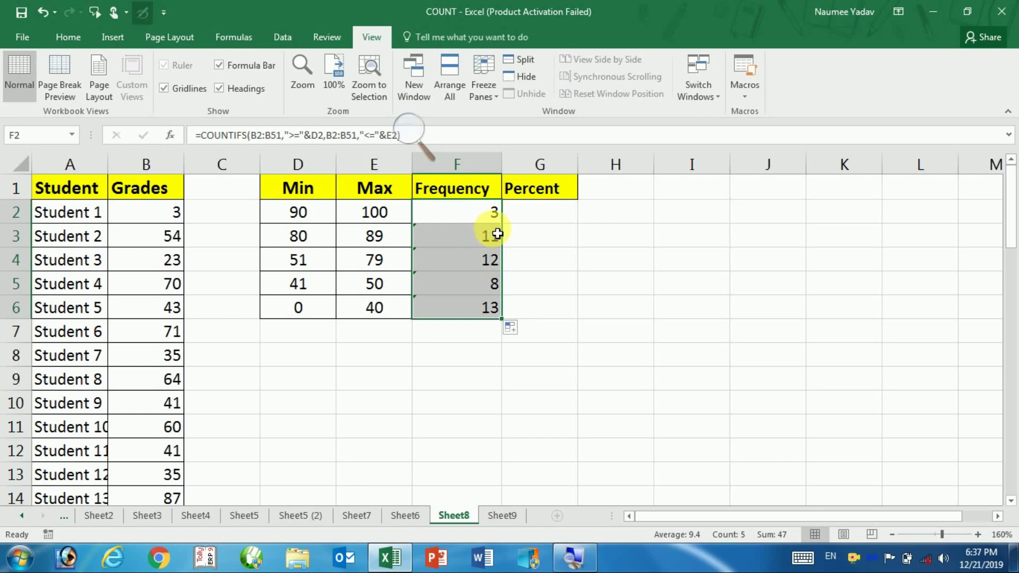
left_click(489, 213)
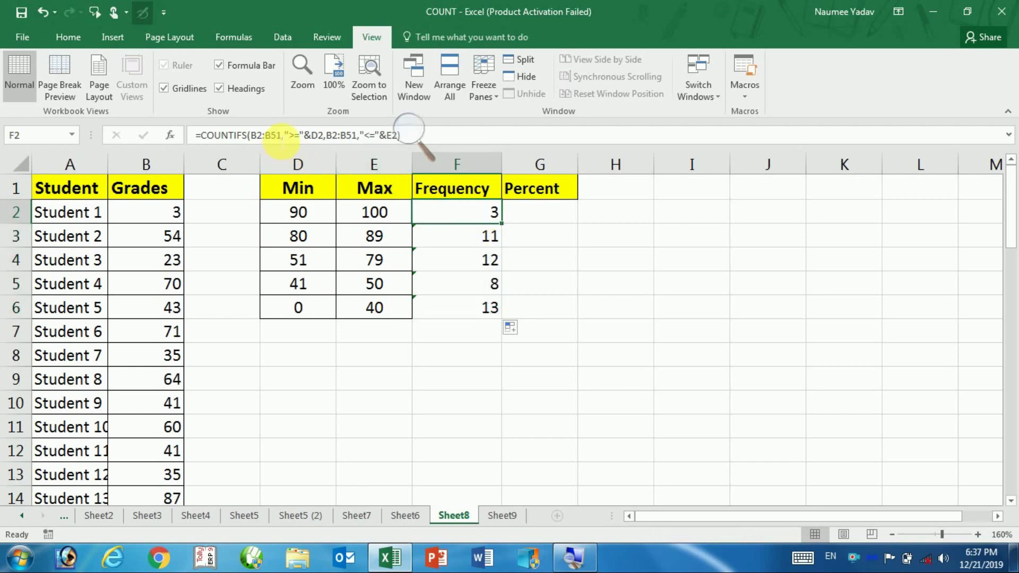
left_click(268, 137)
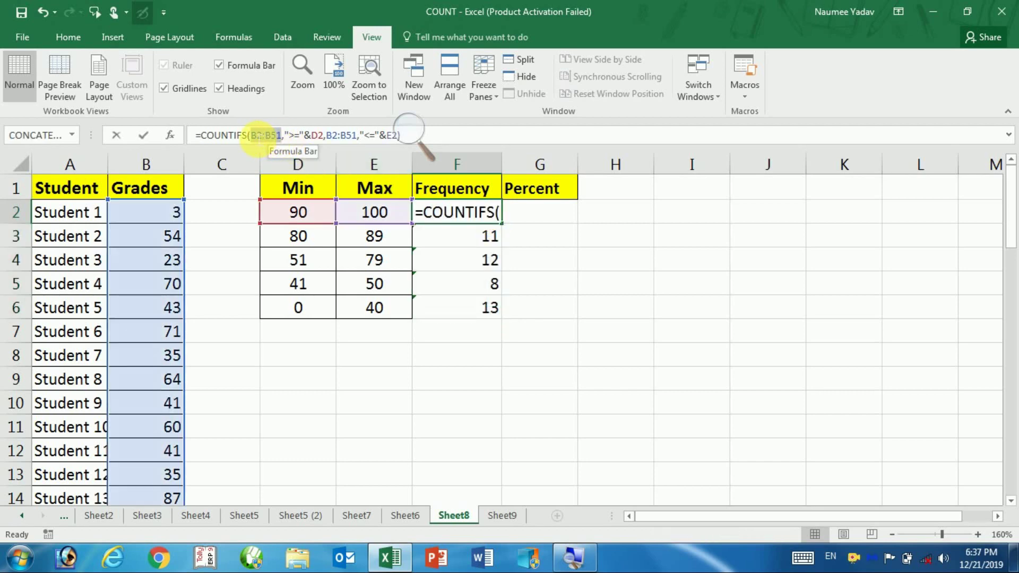
left_click_drag(257, 137, 251, 137)
key("F4")
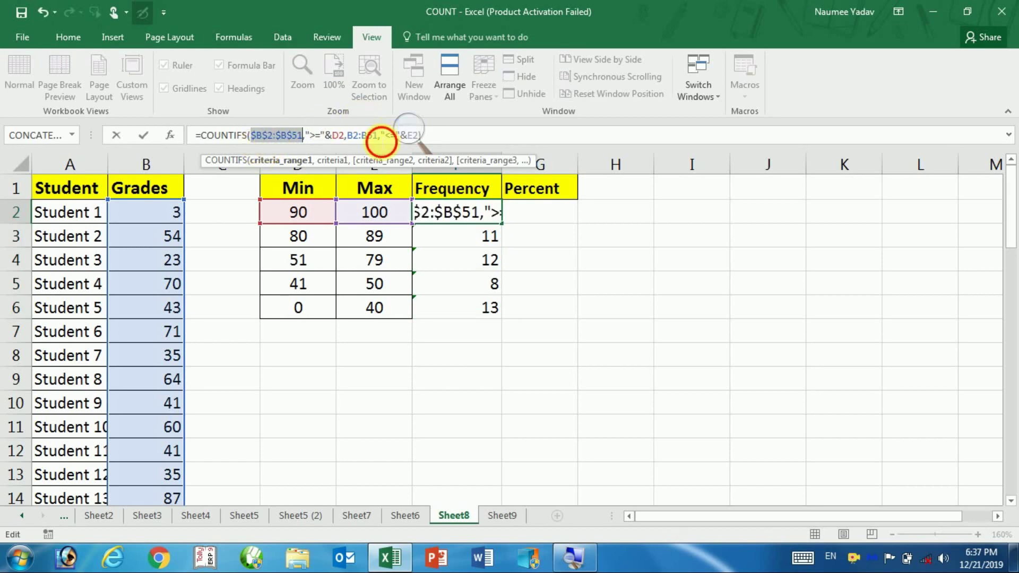
left_click_drag(378, 136, 348, 136)
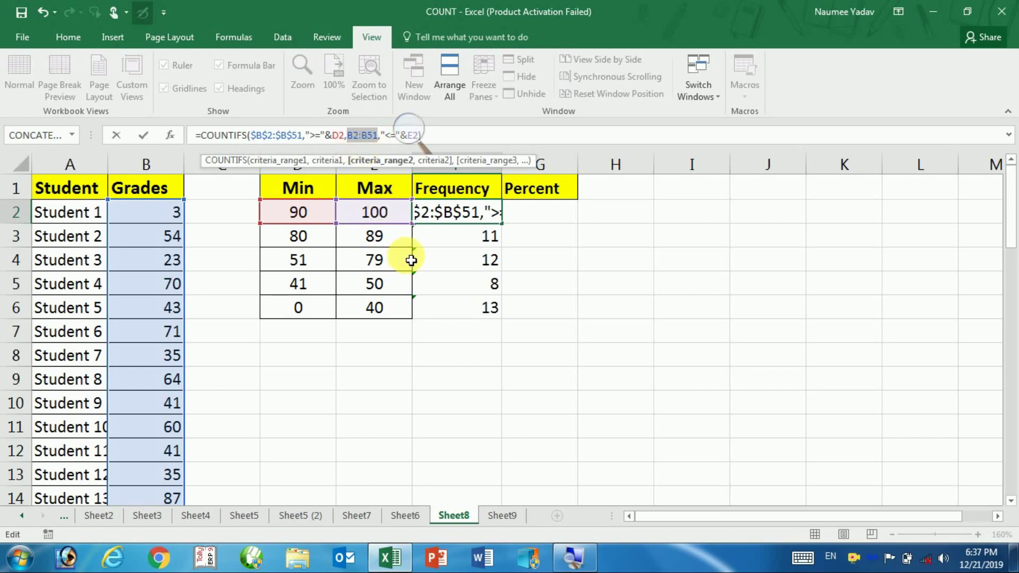
key("F4")
key("Return")
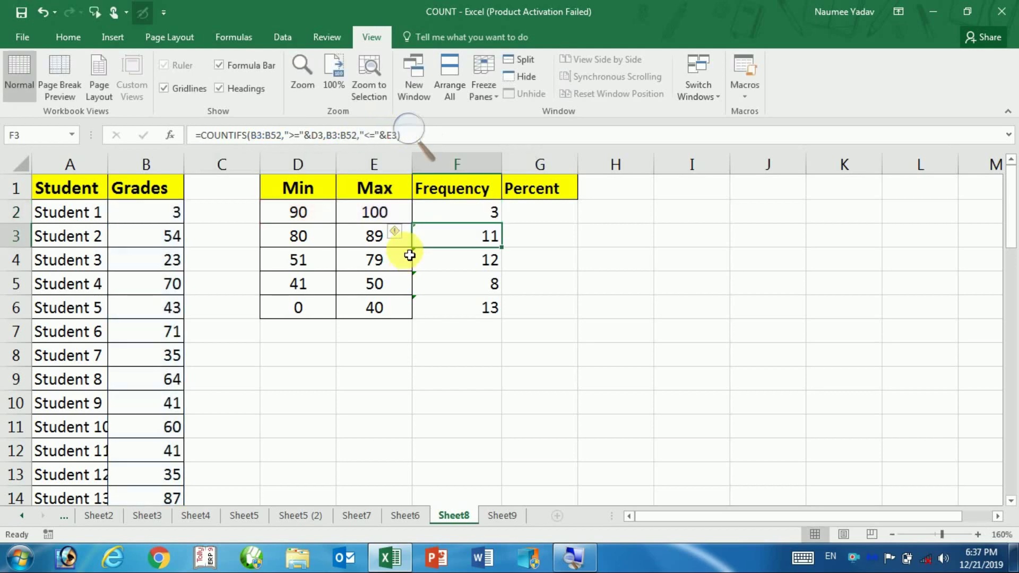
Fill the corrected COUNTIFS from F2 down to F6, giving 3, 11, 13, 8 and 15
left_click(472, 212)
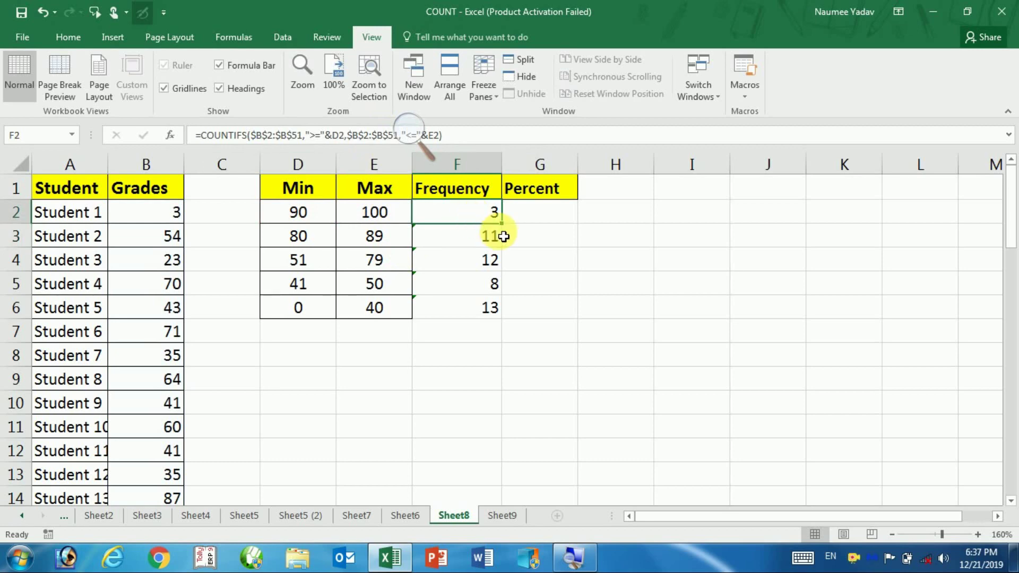
left_click_drag(505, 229, 508, 313)
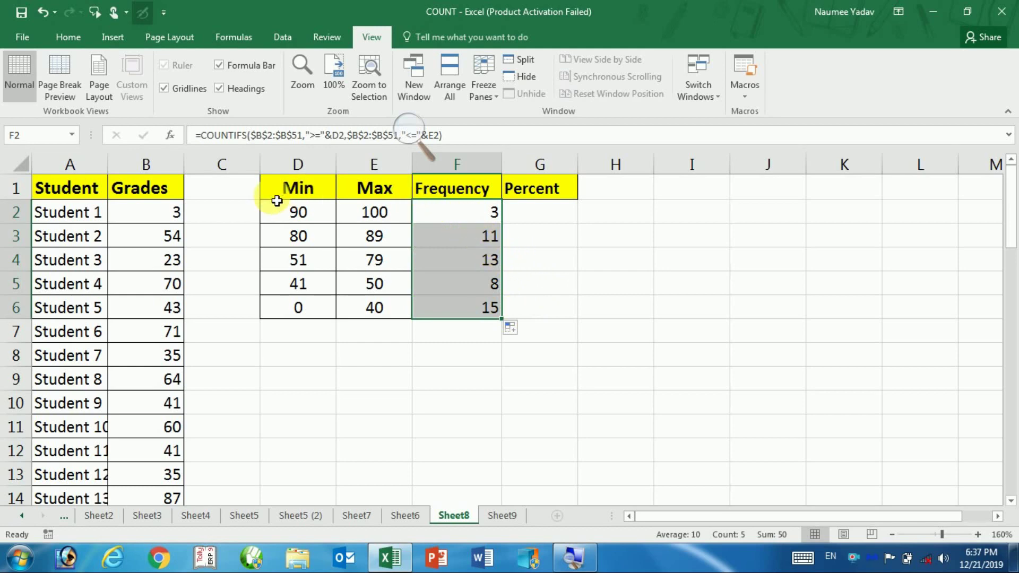
left_click(469, 211)
Select the grades B2:B51 in column B
left_click(157, 215)
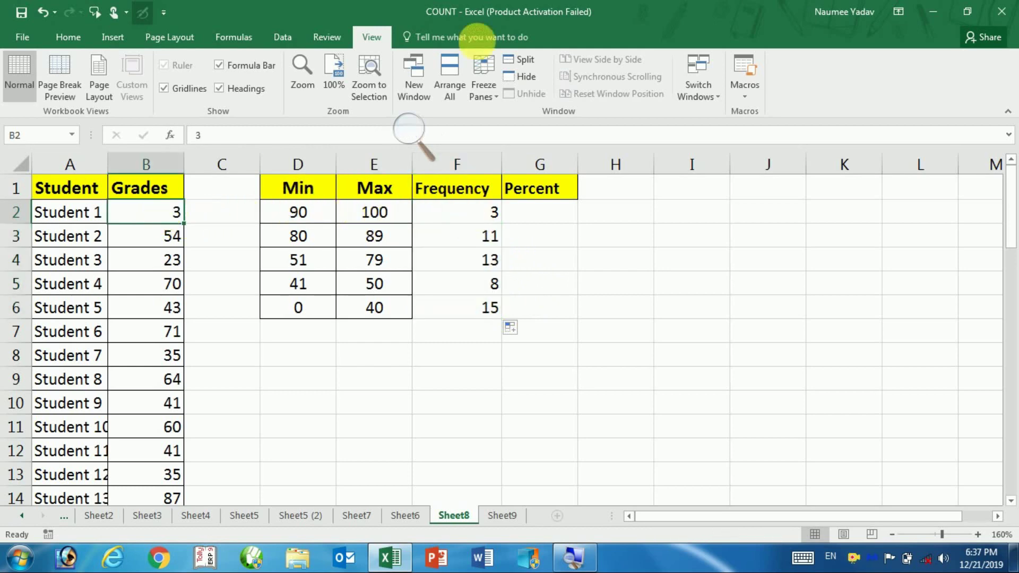
mouse_move(148, 216)
left_mouse_down()
mouse_move(129, 553)
mouse_move(167, 529)
left_mouse_up()
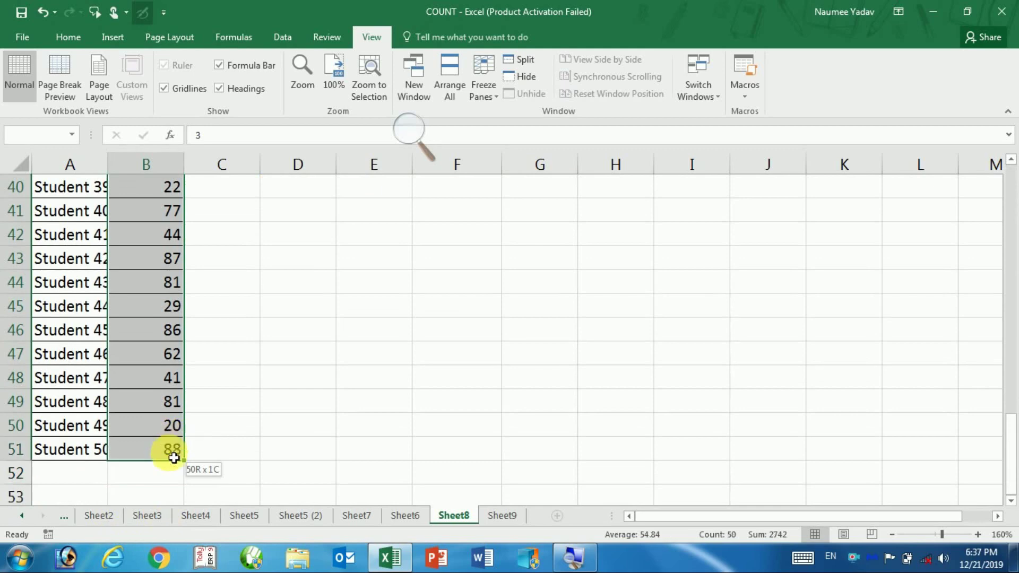
left_click_drag(167, 528, 171, 454)
scroll(675, 352, "up", 6)
scroll(675, 352, "up", 7)
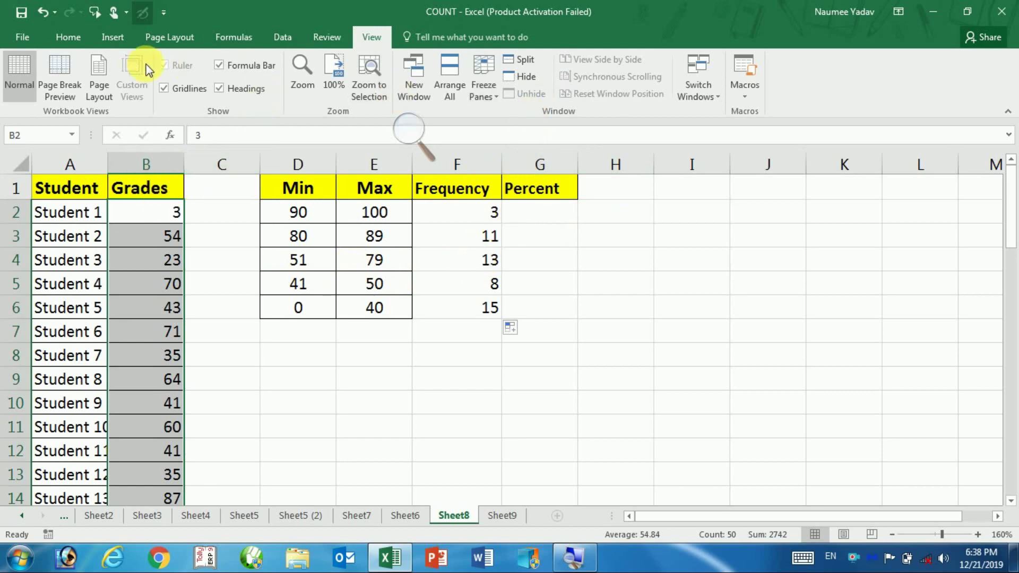
Start a Conditional Formatting Between highlight rule with 51 as the lower bound
left_click(85, 38)
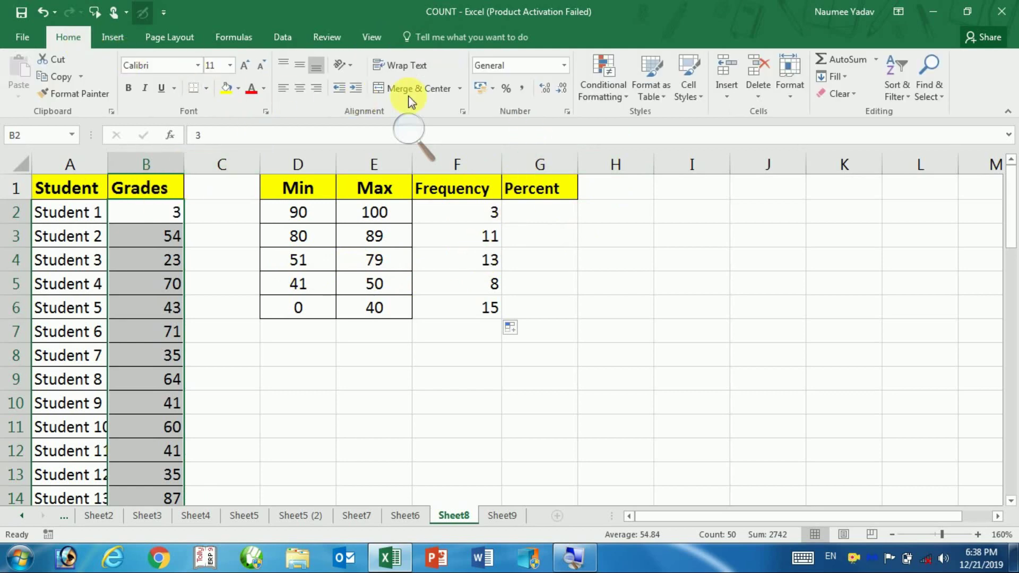
left_click(614, 87)
mouse_move(651, 119)
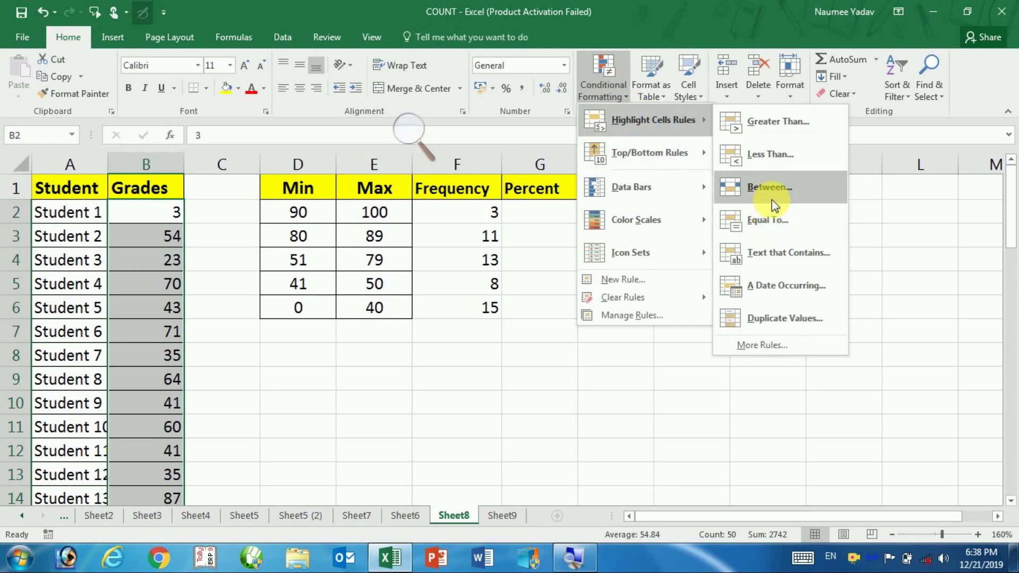
left_click(771, 200)
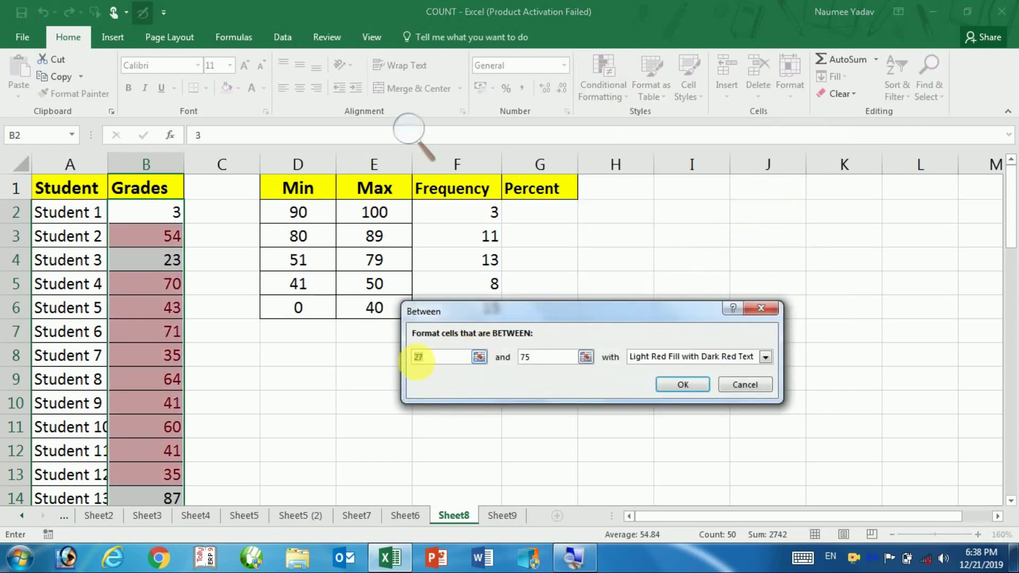
left_click_drag(448, 309, 442, 355)
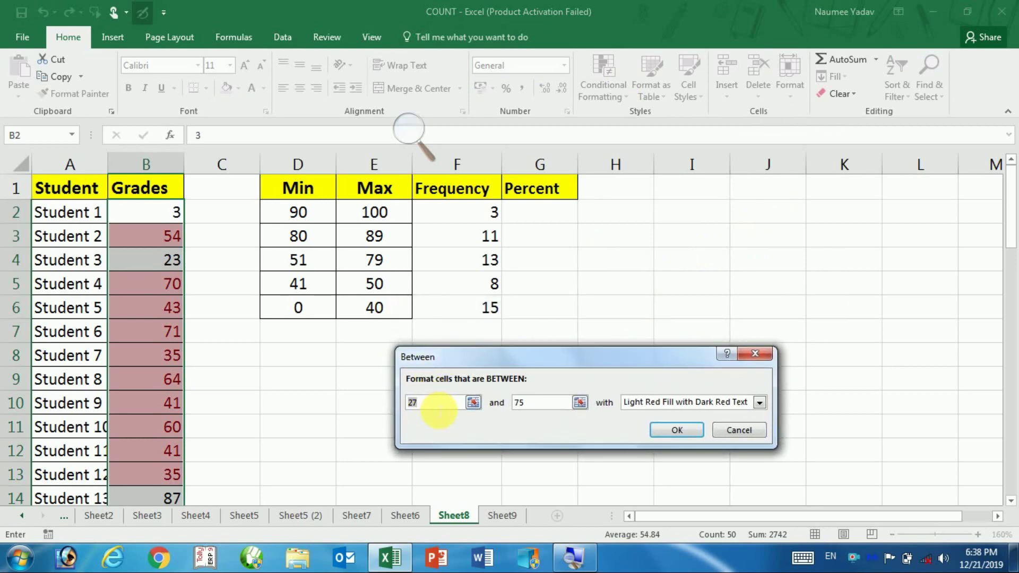
type("51")
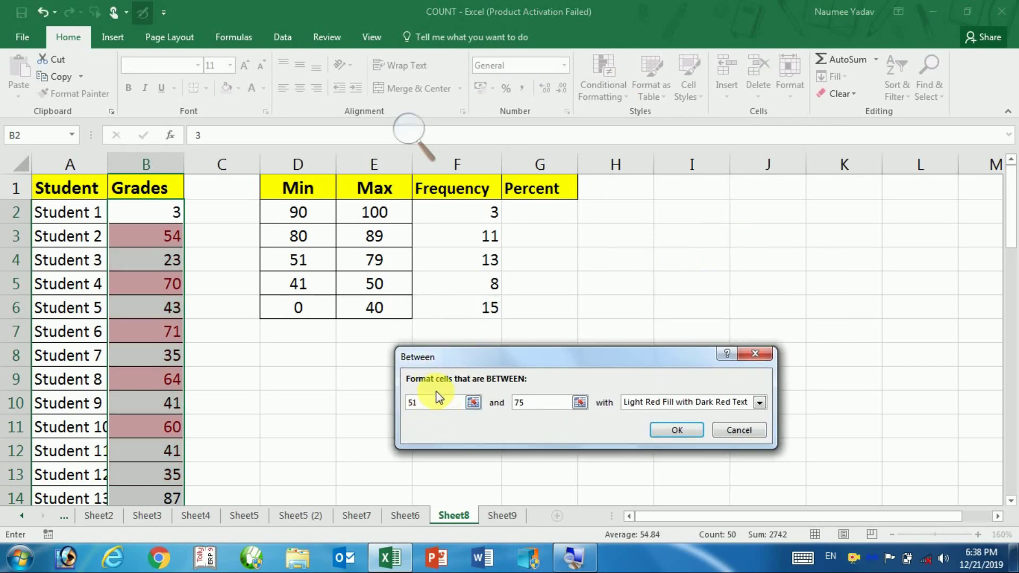
left_click(530, 406)
key("BackSpace")
Set the upper bound to 79, apply the light red highlight, and check grades like 70 and 60
type("9")
left_click(683, 436)
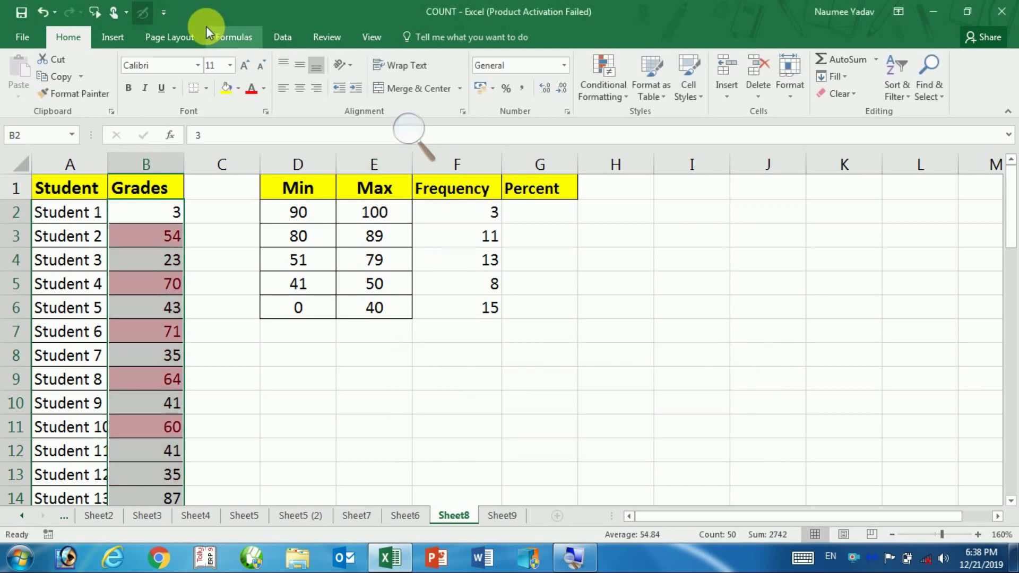
left_click_drag(314, 270, 467, 265)
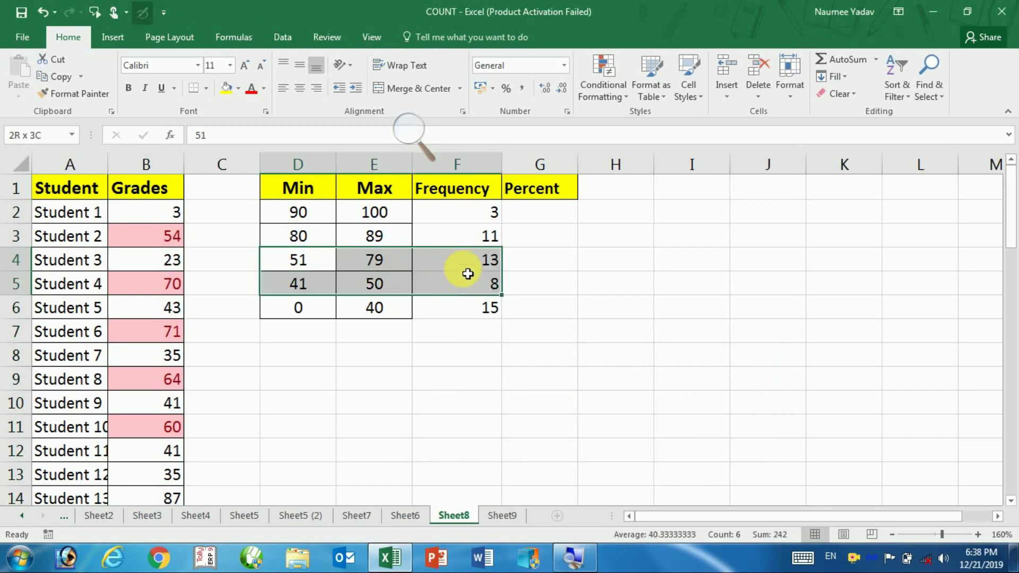
left_click(159, 280)
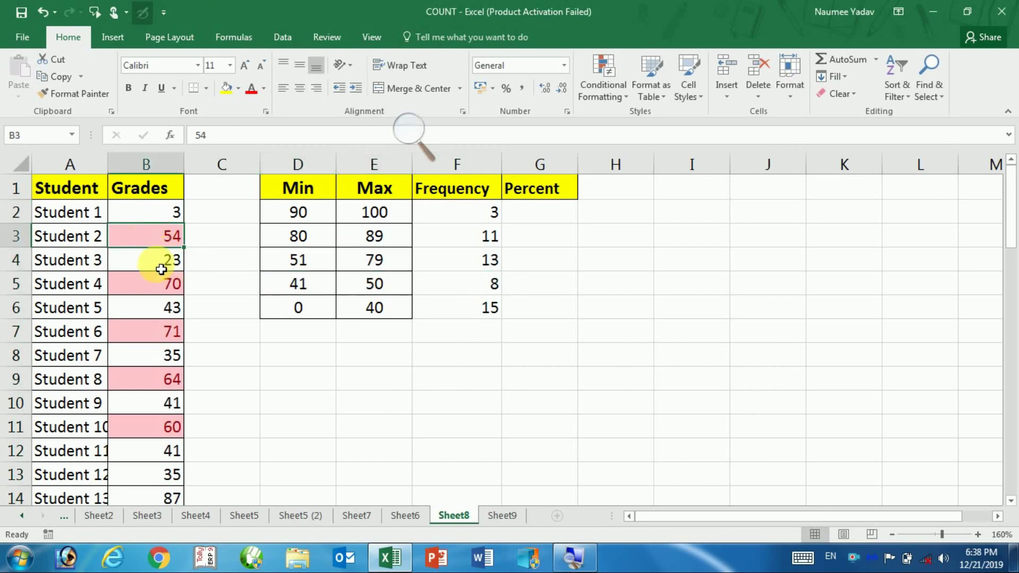
left_click(157, 334)
left_click(154, 403)
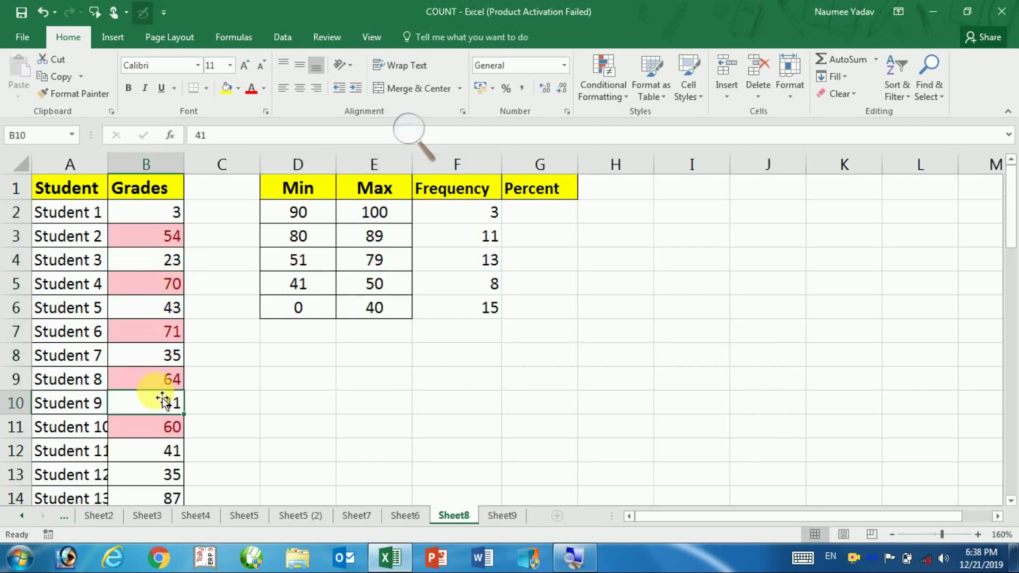
left_click(158, 430)
Review all red-highlighted grades down column B, then select the cell beside the first one
scroll(157, 425, "down", 2)
scroll(155, 414, "down", 2)
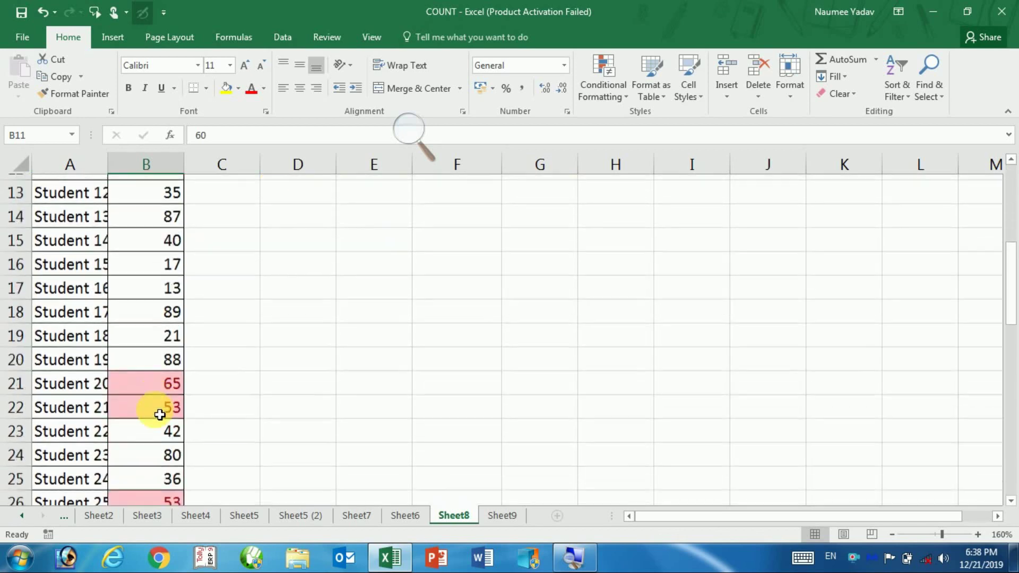
scroll(159, 398, "down", 1)
scroll(162, 389, "down", 2)
scroll(161, 389, "down", 1)
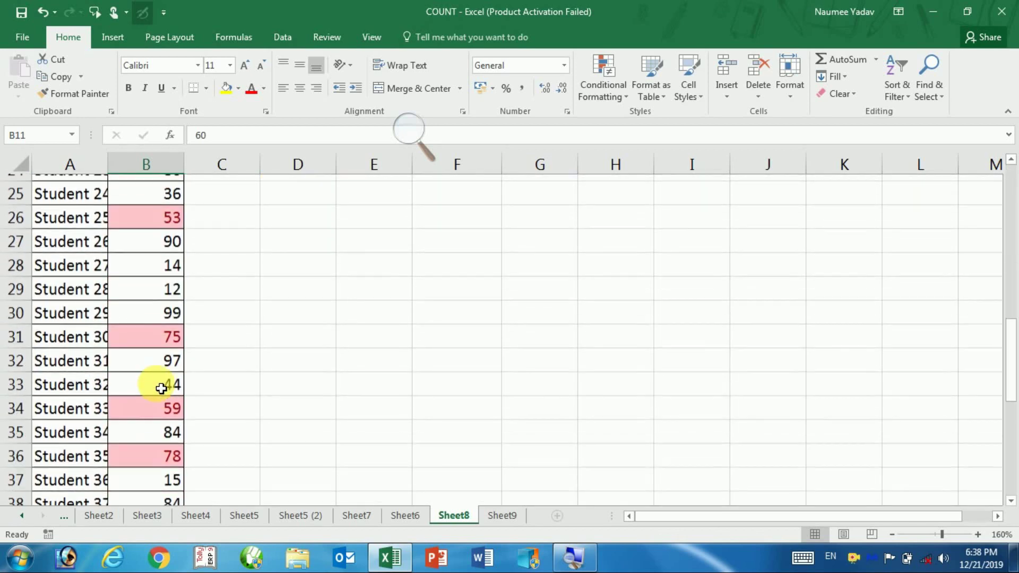
scroll(161, 389, "down", 1)
scroll(161, 389, "down", 1)
scroll(161, 388, "down", 2)
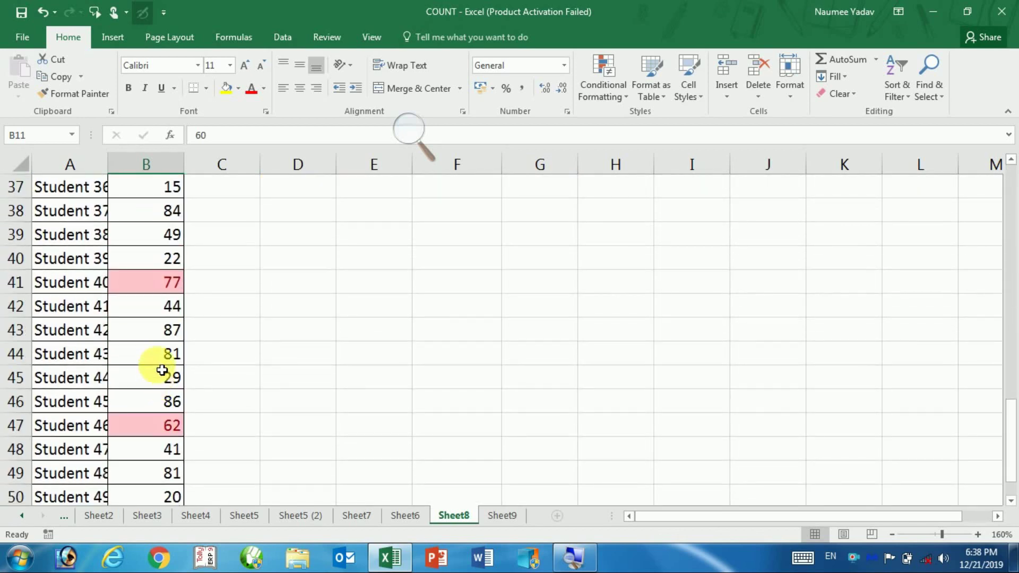
scroll(161, 387, "down", 4)
scroll(162, 369, "down", 2)
scroll(161, 371, "up", 10)
scroll(160, 365, "up", 8)
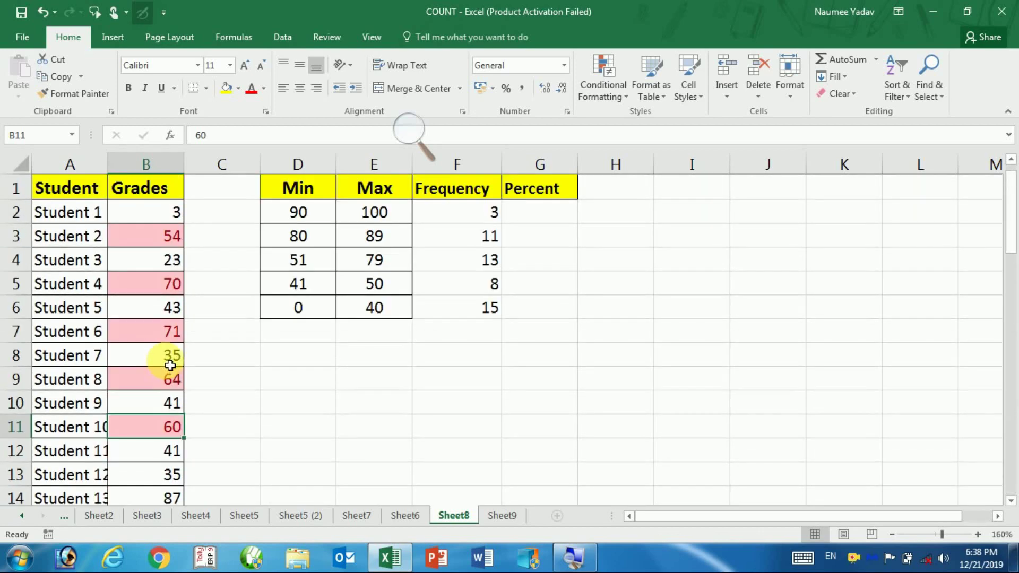
left_click(162, 231)
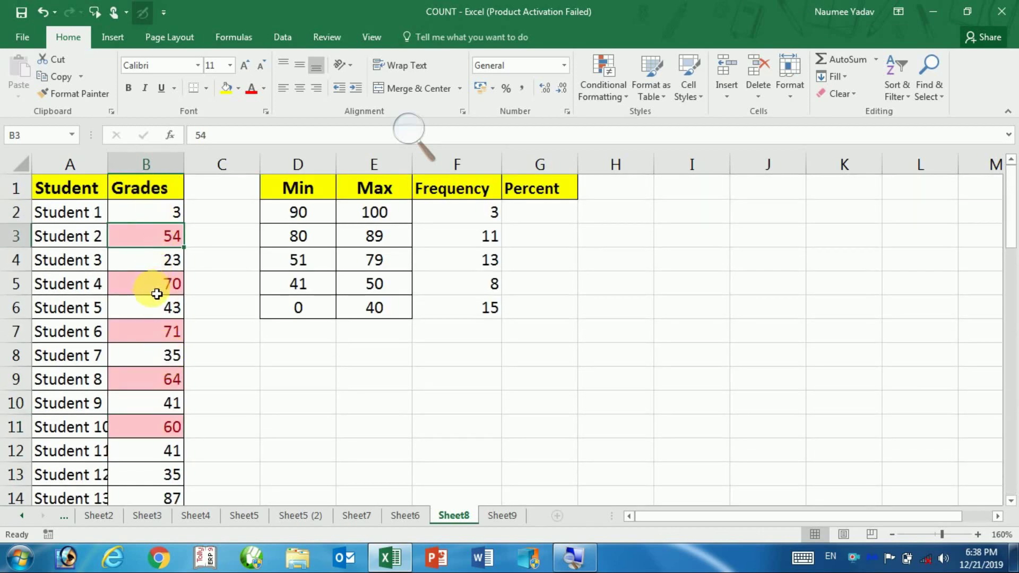
Number the first five highlighted grades 1 through 5 in column C, starting at C3
left_click(209, 244)
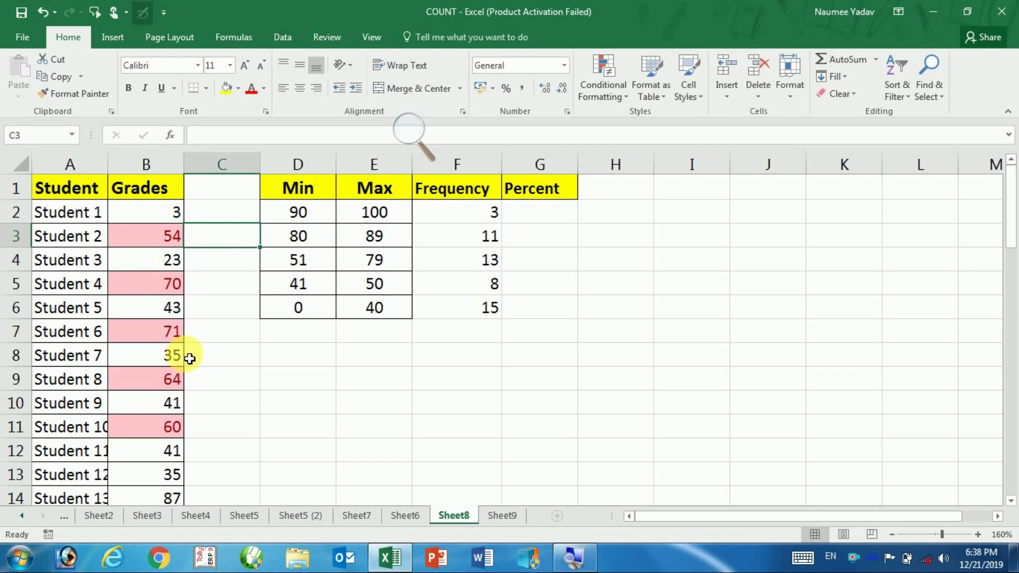
type("1")
key("Return")
left_click(211, 281)
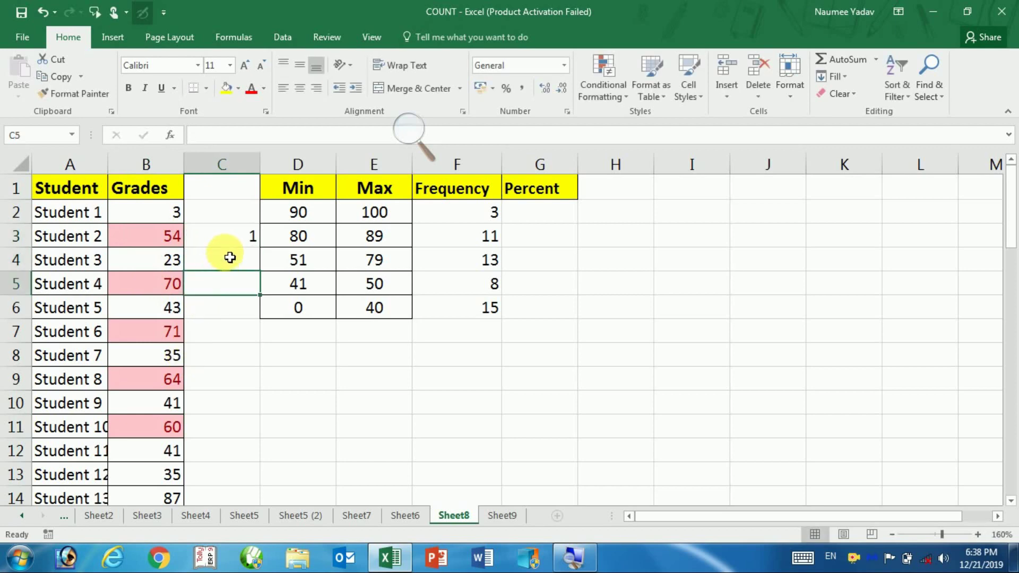
type("2")
key("Return")
key("Return")
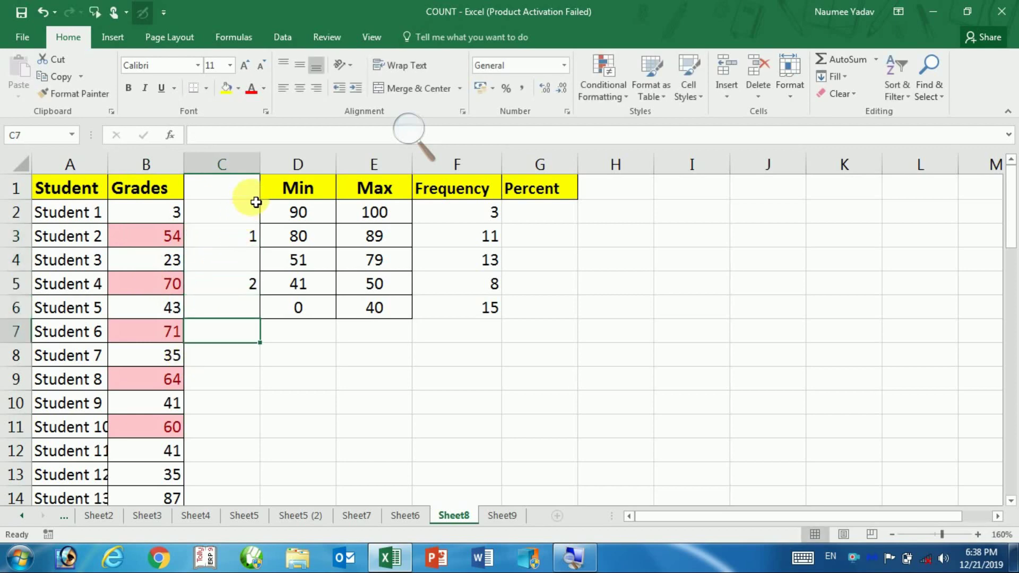
type("3")
key("Return")
key("Return")
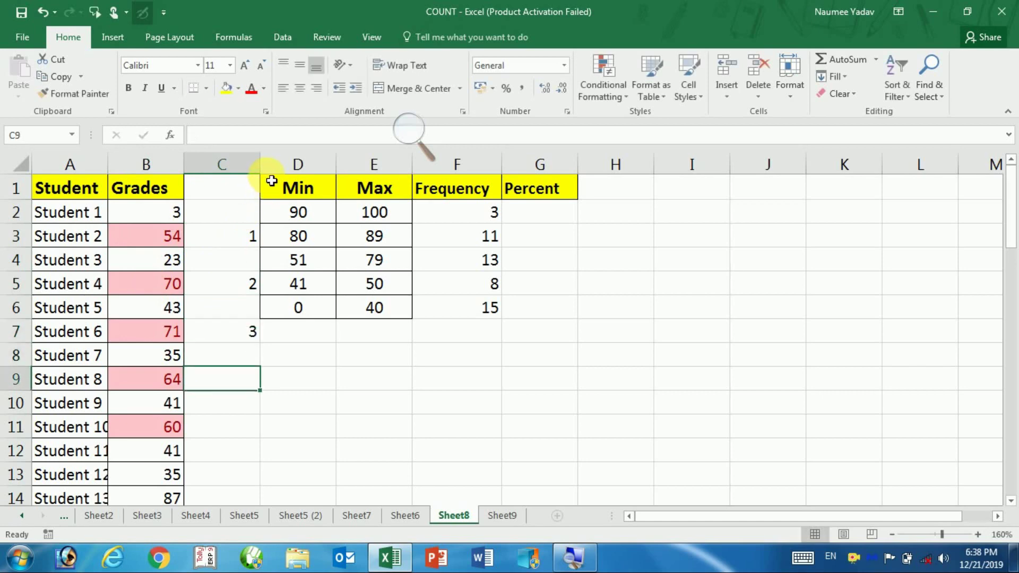
type("4")
key("Return")
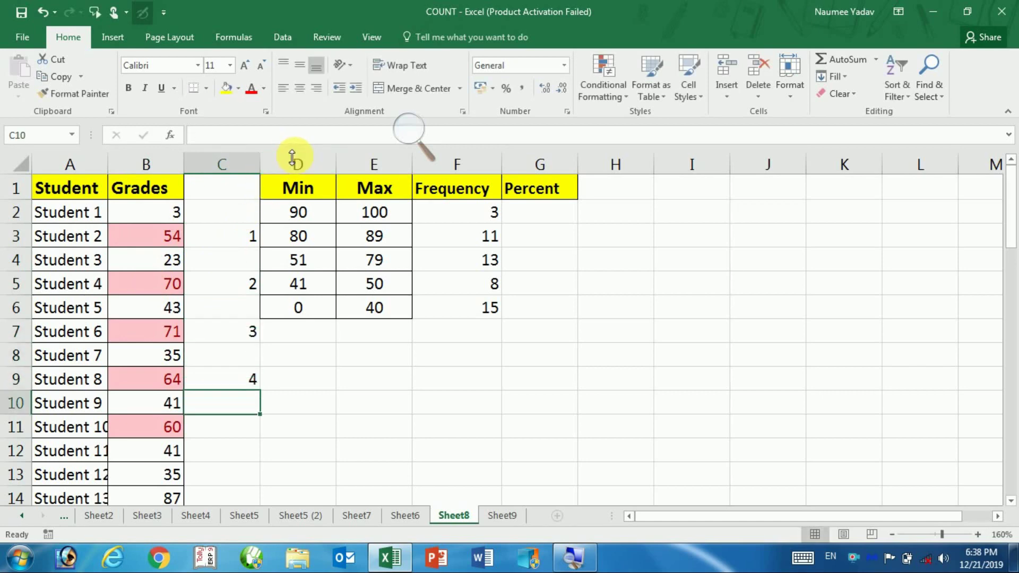
key("Return")
type("5")
key("Return")
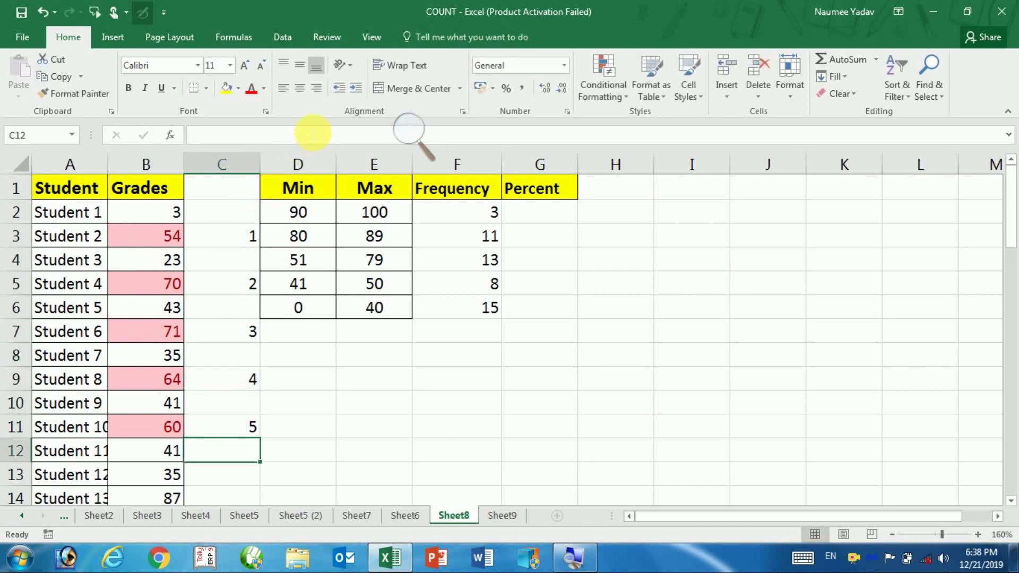
key("Return")
key("Return")
key("Return")
key("Return")
key("Return")
key("Return")
key("Return")
key("Return")
key("Return")
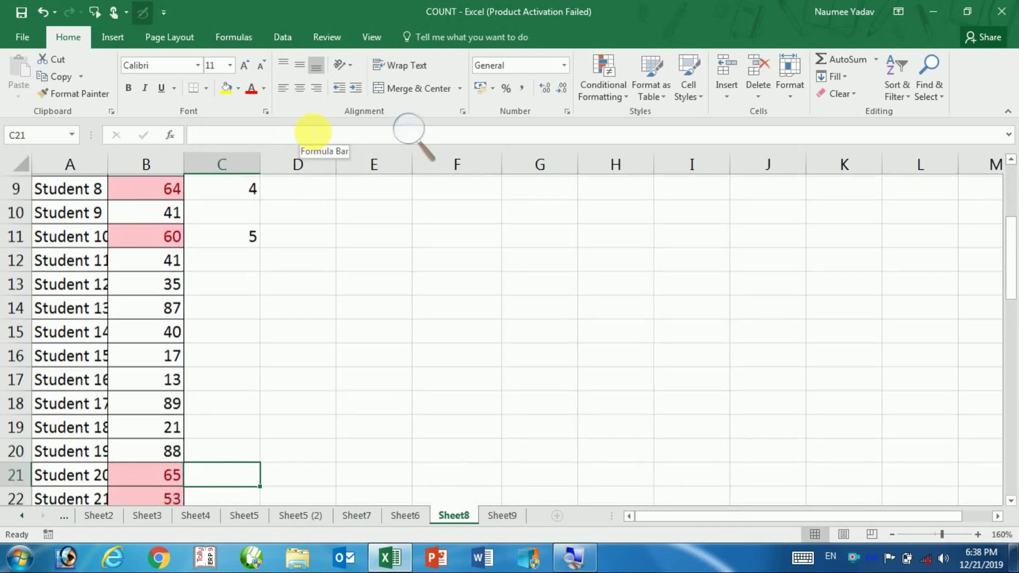
Continue numbering the highlighted grades 6 through 13, ending beside grade 62 in row 47
type("6")
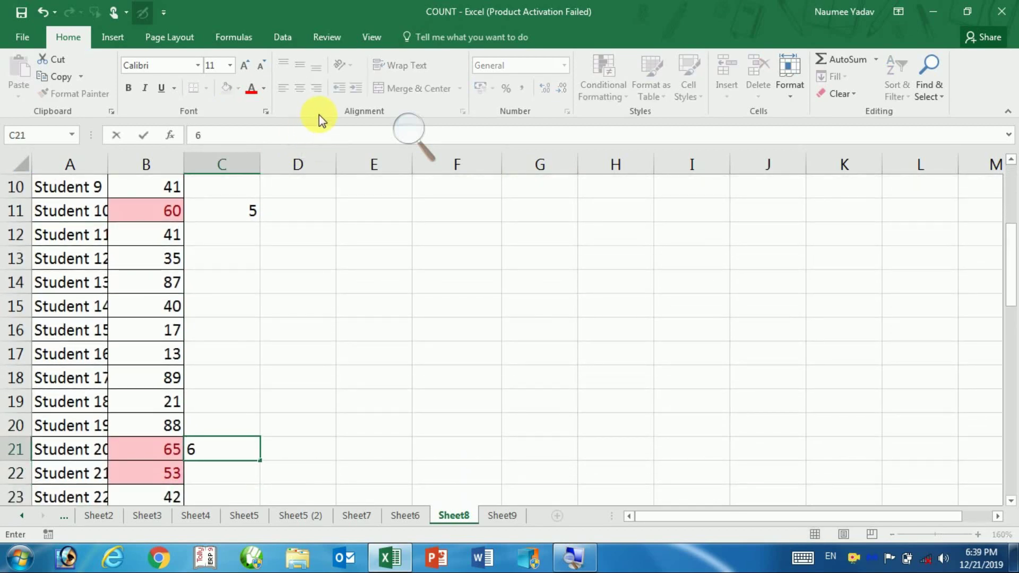
key("Return")
type("7")
key("Return")
key("Return")
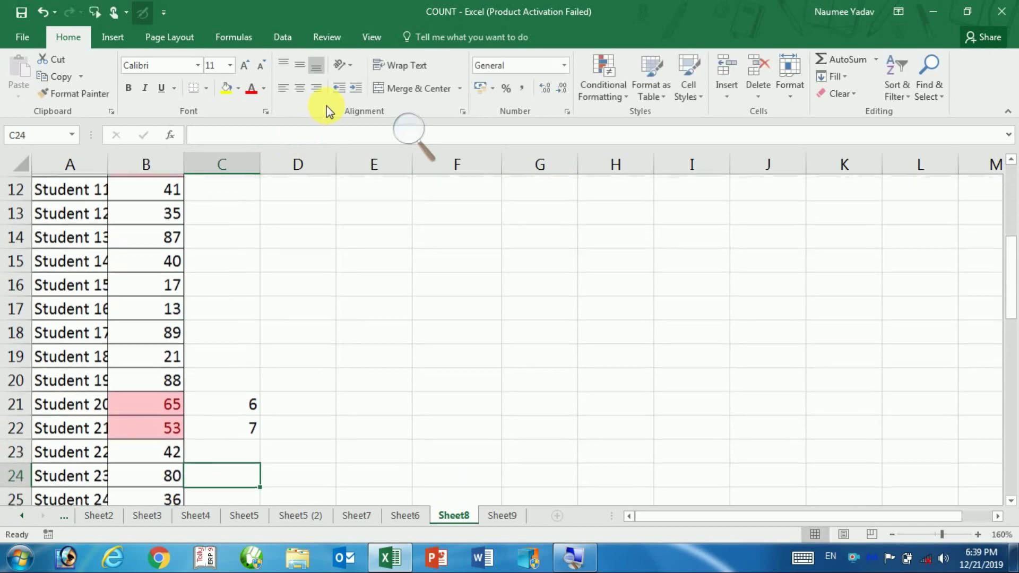
key("Return")
key("Return")
type("8")
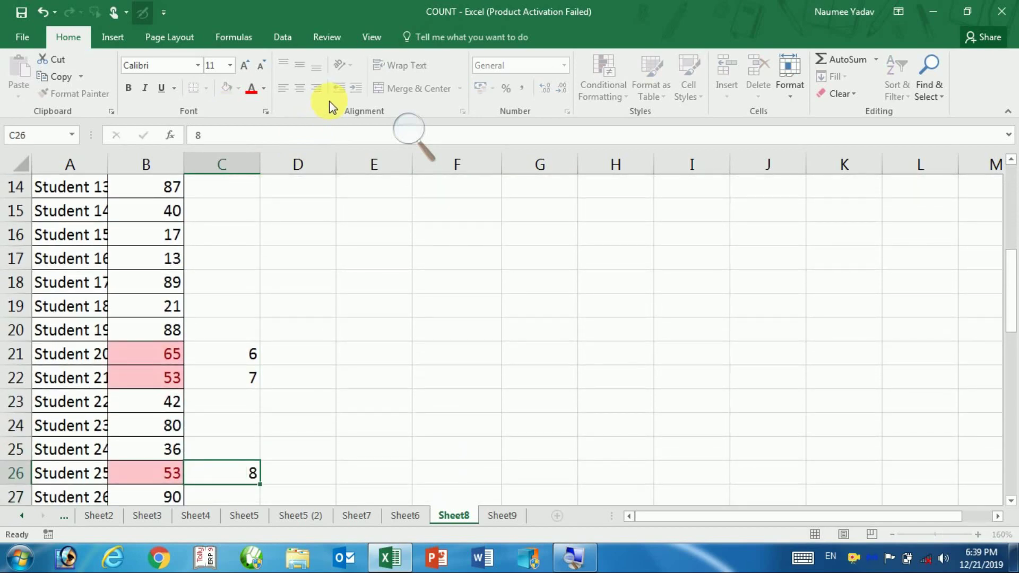
key("Return")
key("Return")
key("Return")
key("Return")
key("Return")
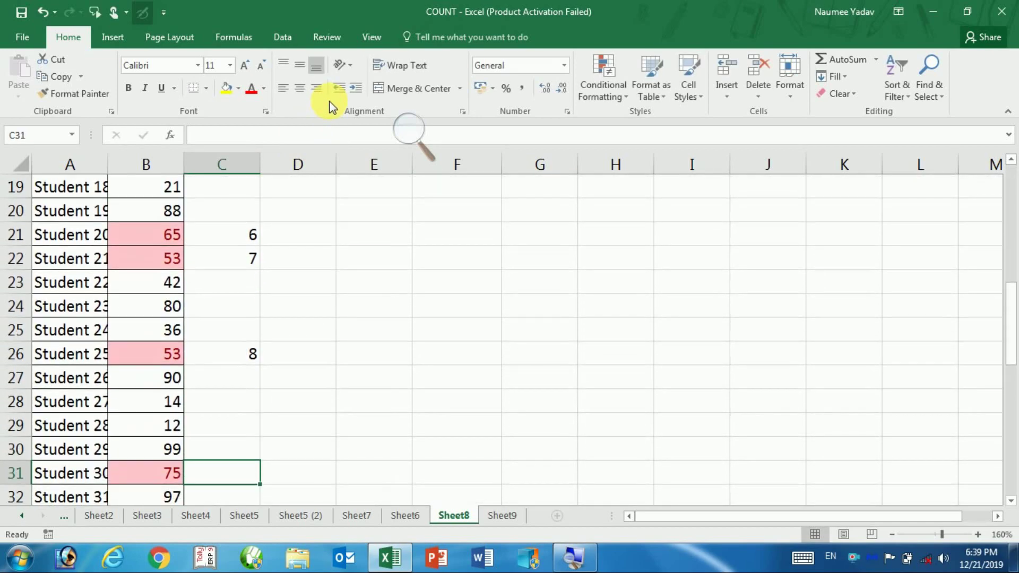
type("9")
key("Return")
key("Return")
key("Return")
type("10")
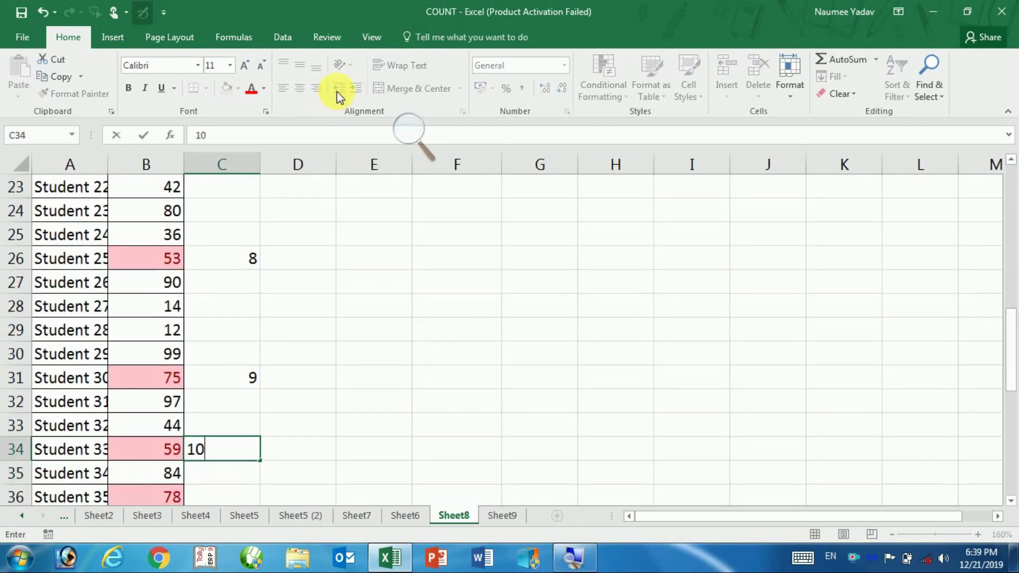
key("Return")
key("Down")
type("11")
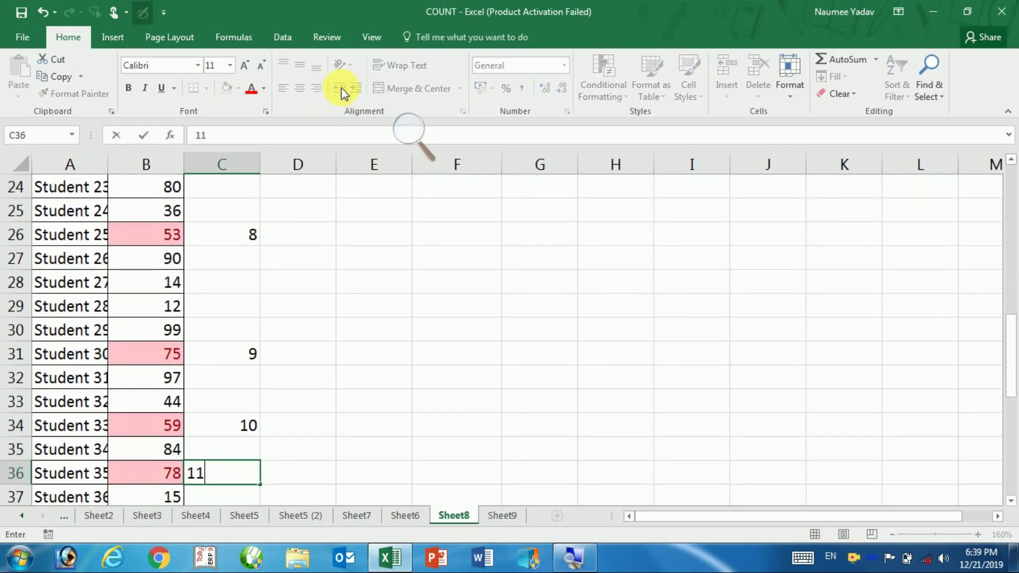
key("Return")
key("Down")
key("Down")
key("Down")
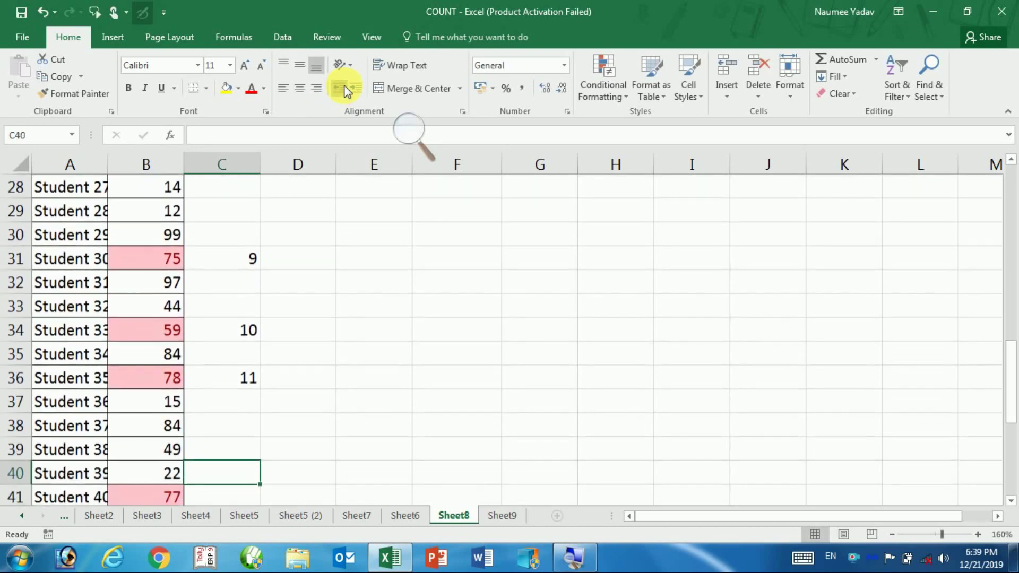
key("Down")
type("12")
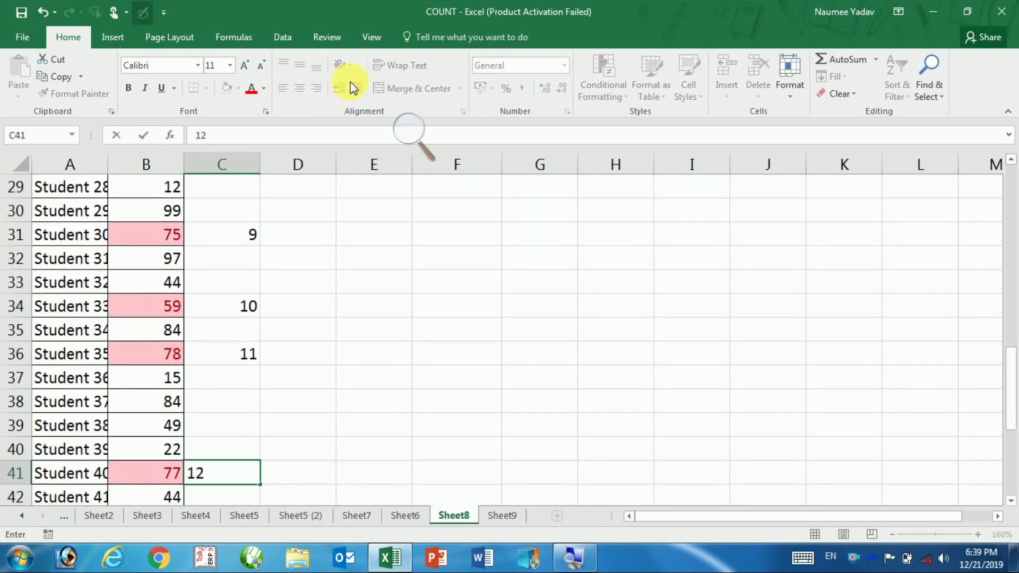
key("Return")
key("Down")
key("Down")
key("Down")
key("Down")
key("Down")
key("Down")
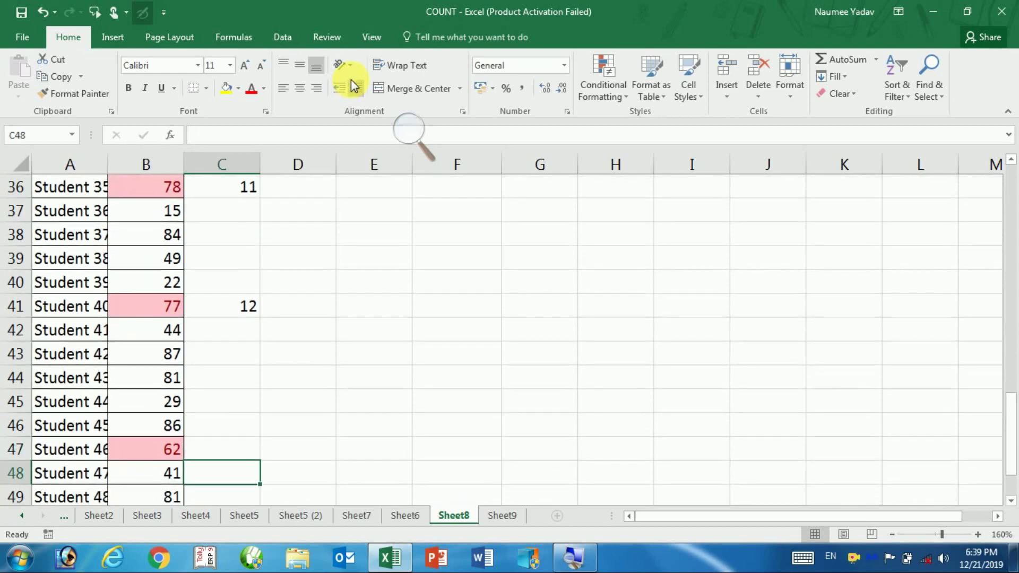
key("Up")
type("1")
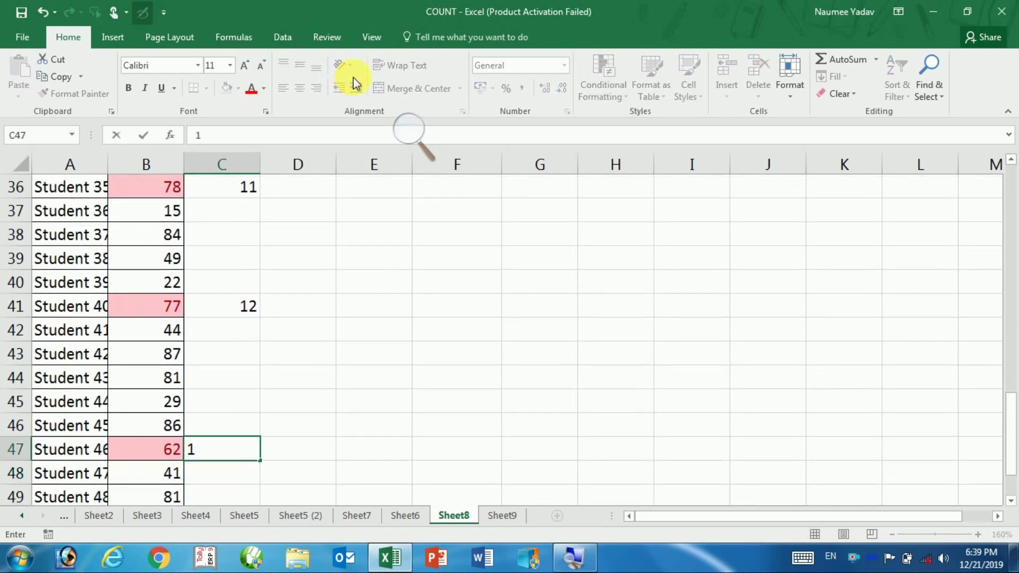
type("3")
key("Return")
key("Down")
key("Down")
key("Down")
key("Down")
Return to the top of Sheet8
key("Up")
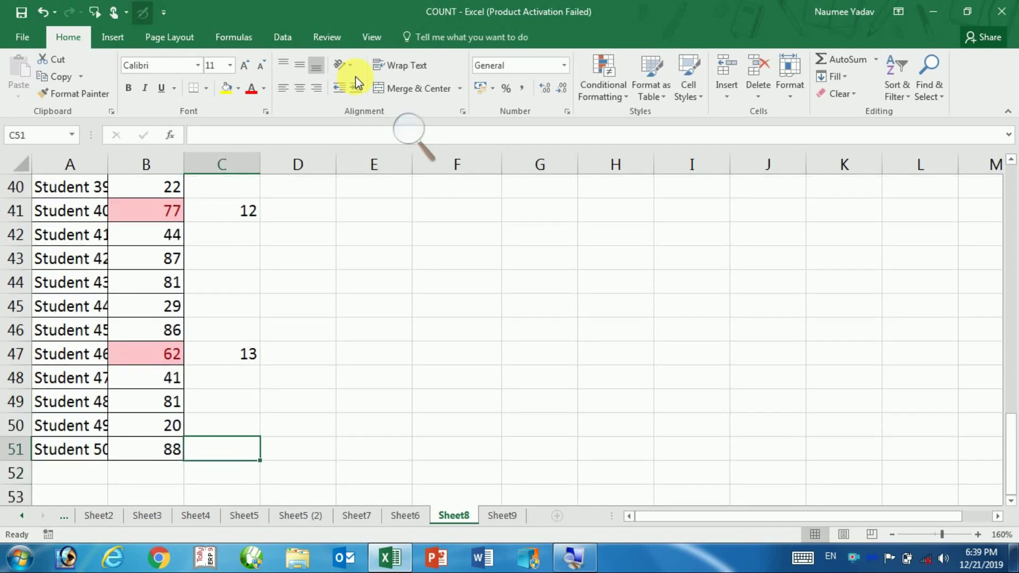
key("ctrl+Up")
key("ctrl+Up")
key("Page_Up")
key("Page_Up")
key("Page_Up")
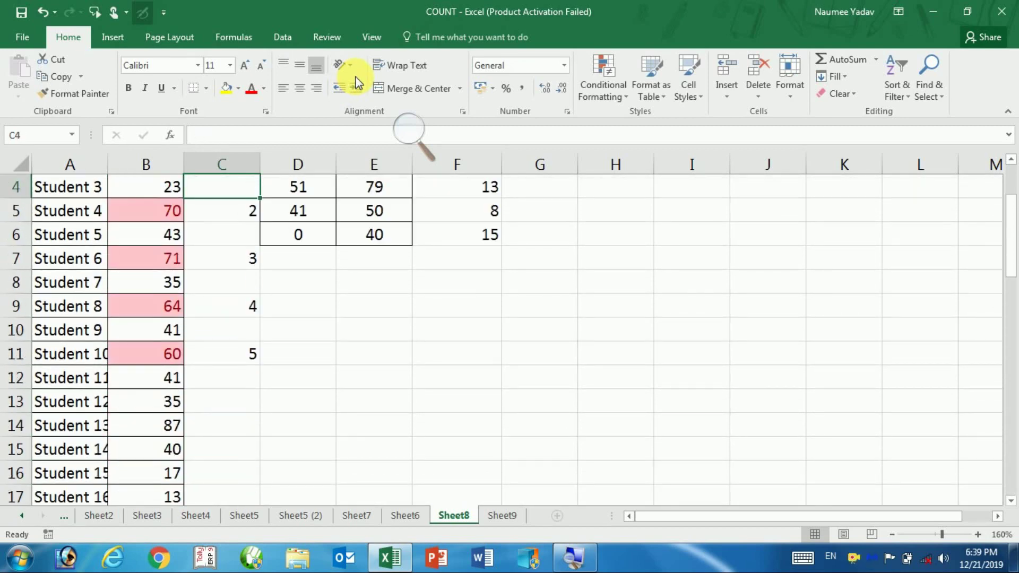
key("Page_Up")
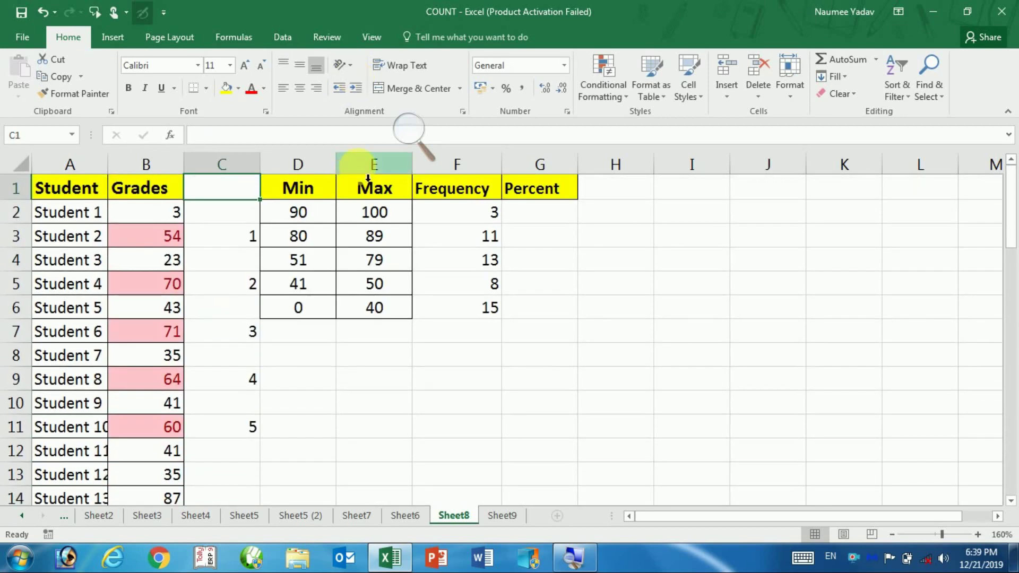
Copy F4's COUNTIFS formula text from the formula bar without changing it
left_click(478, 261)
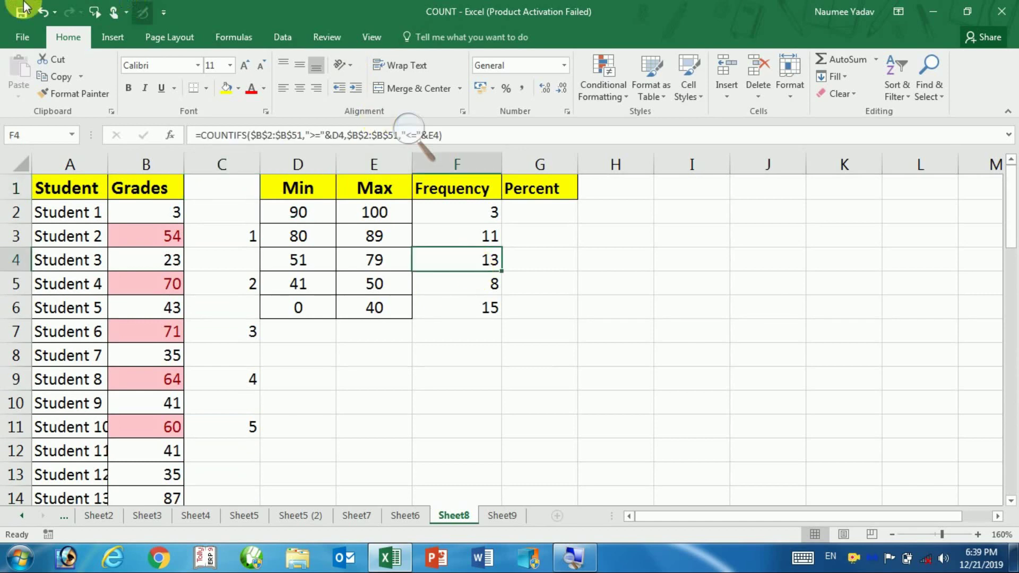
left_click_drag(444, 135, 194, 136)
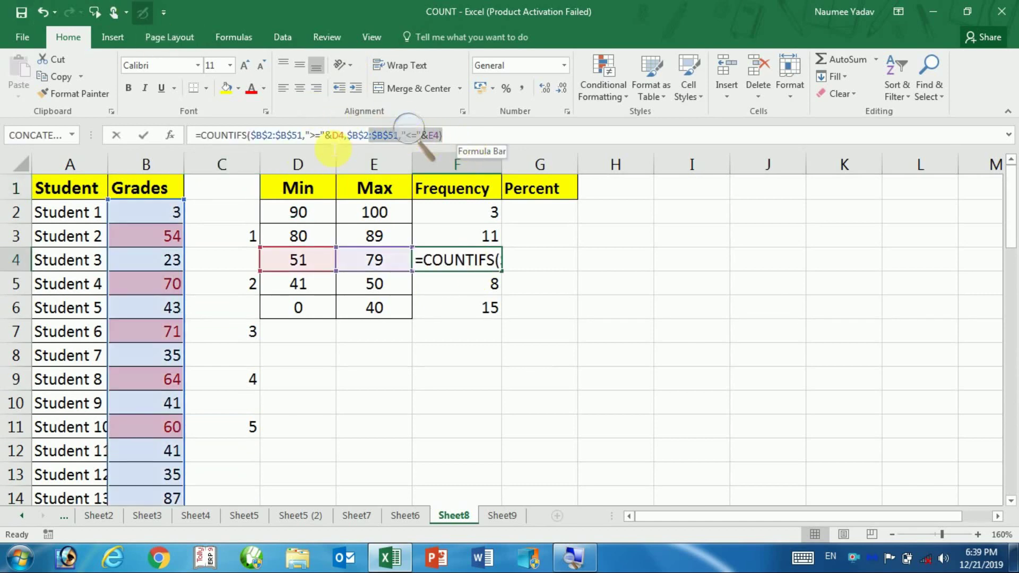
right_click(216, 135)
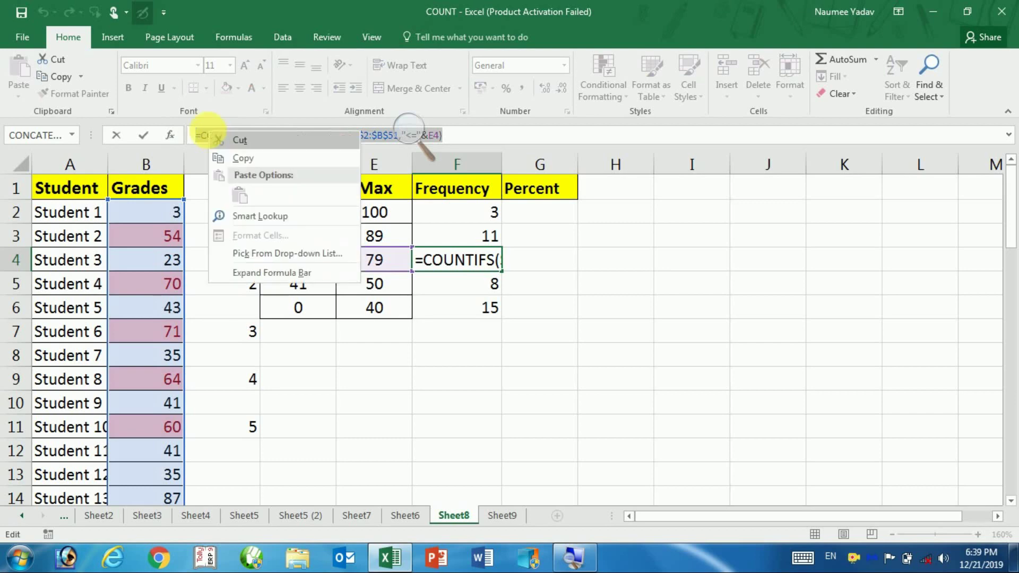
left_click(246, 161)
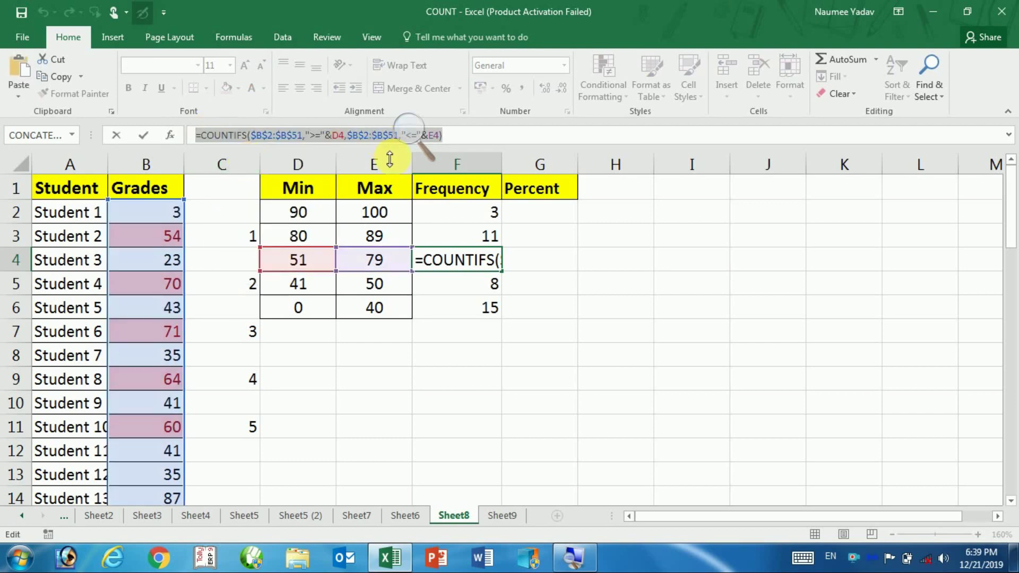
key("Return")
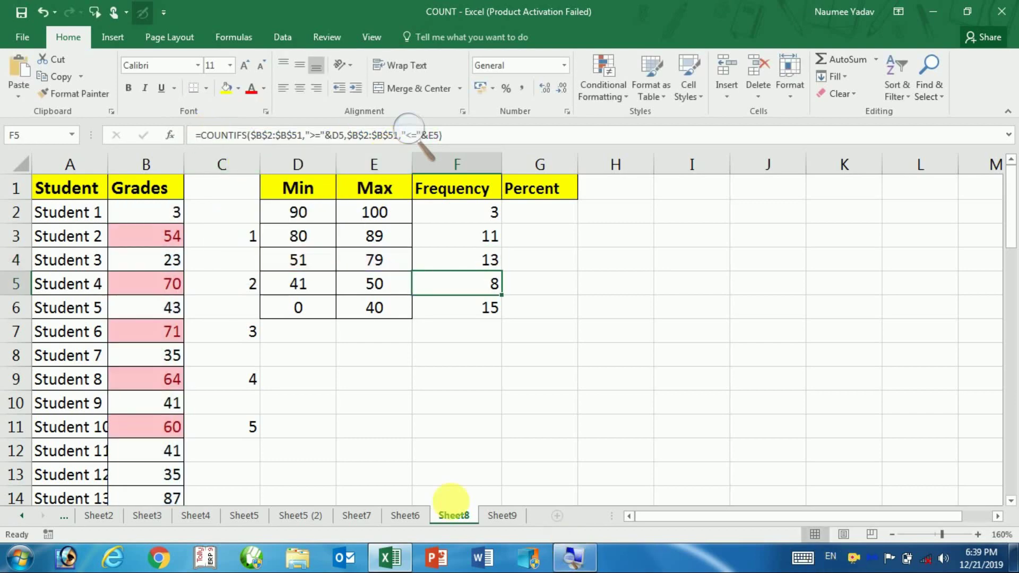
Paste the formula as text into E9 and enlarge its font
left_click(406, 379)
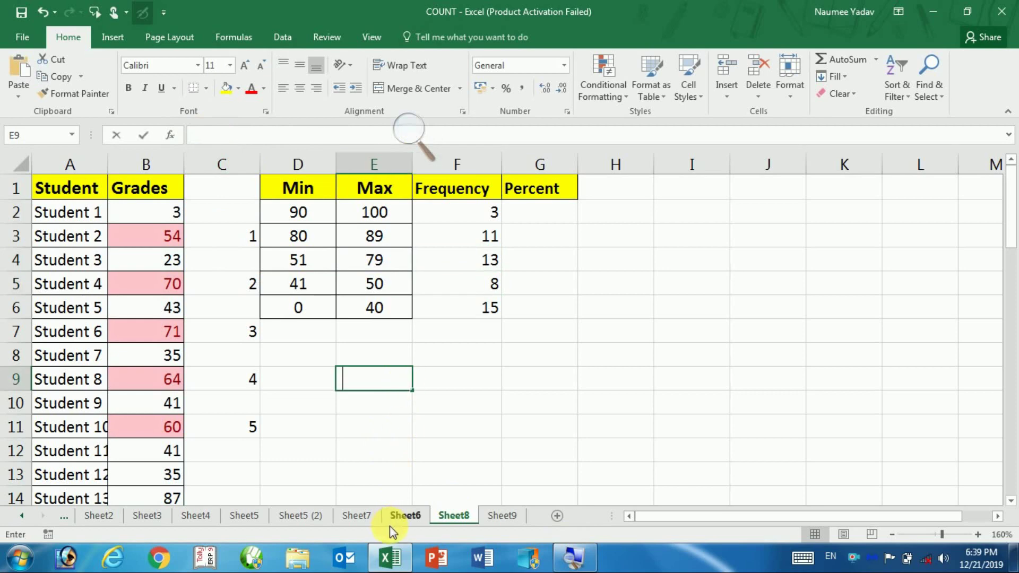
key("ctrl+v")
key("Return")
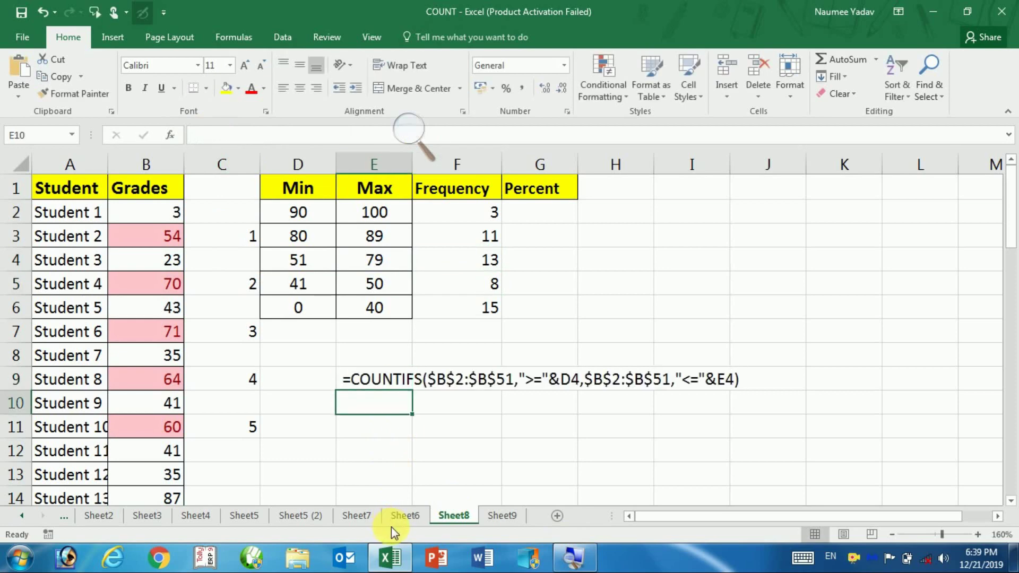
left_click(371, 379)
left_click(245, 68)
left_click(245, 68)
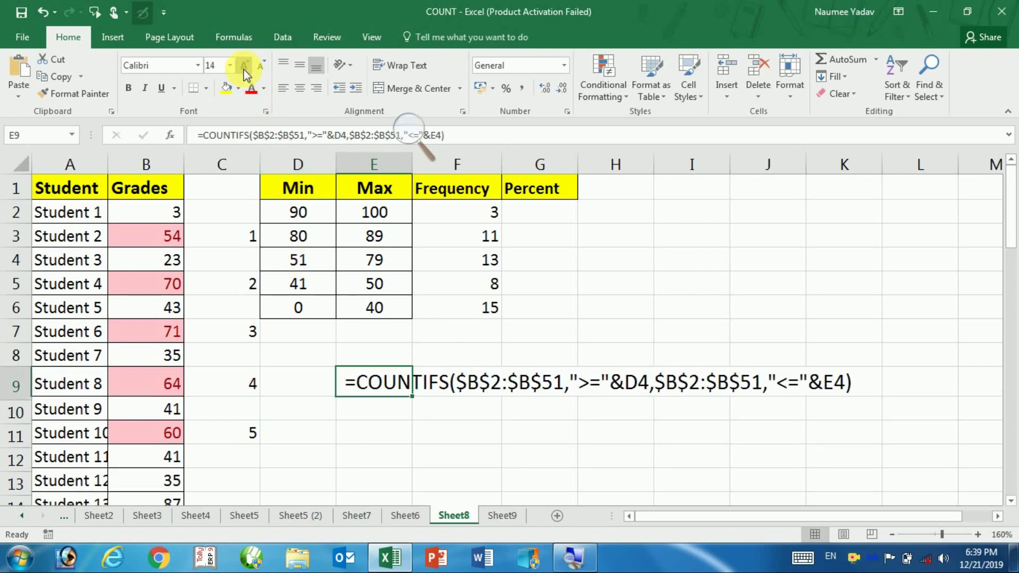
left_click(246, 68)
left_click(446, 471)
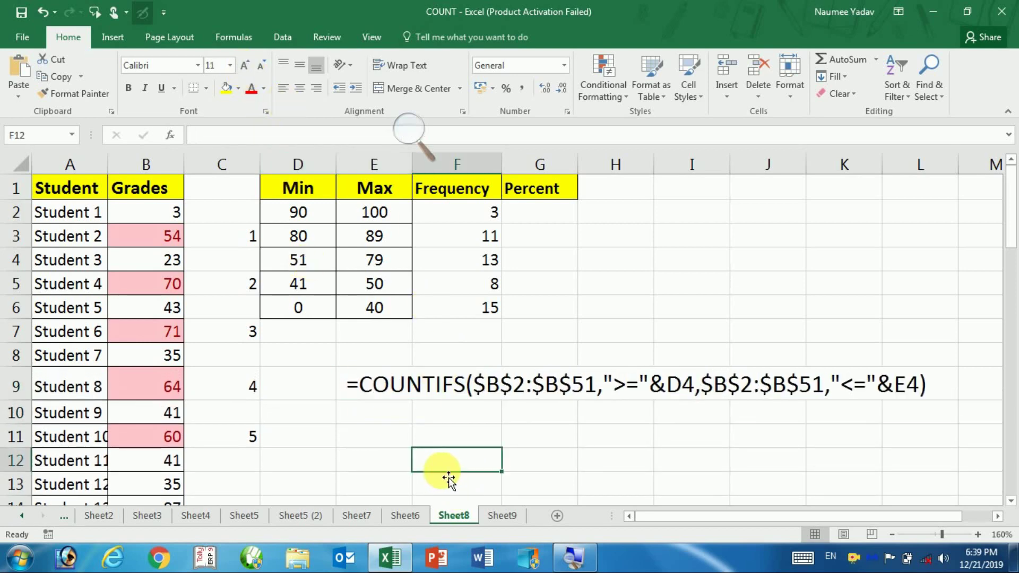
Select G2 and glance at Sheet6's Percent example before returning to Sheet8
left_click(531, 218)
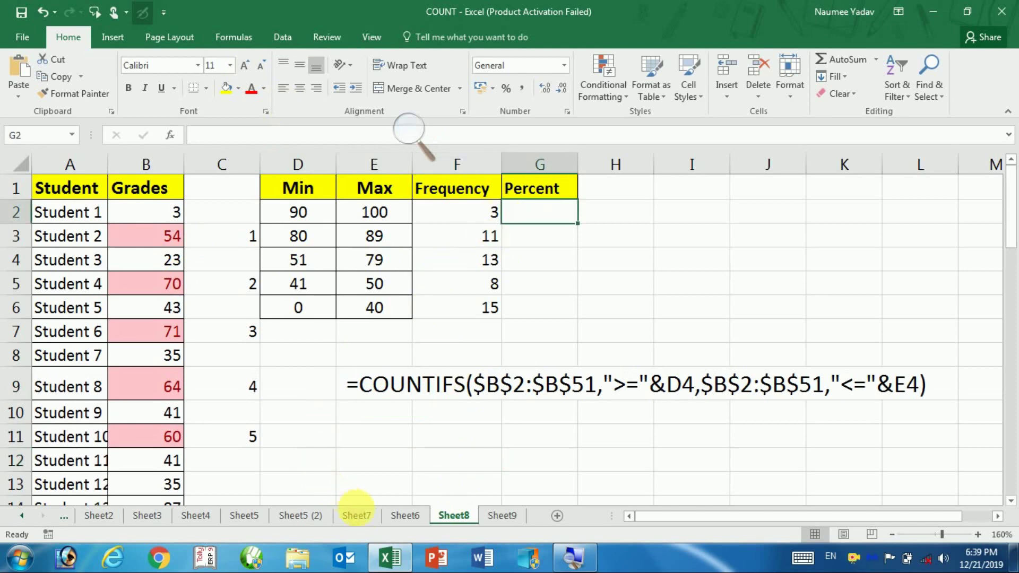
left_click(405, 516)
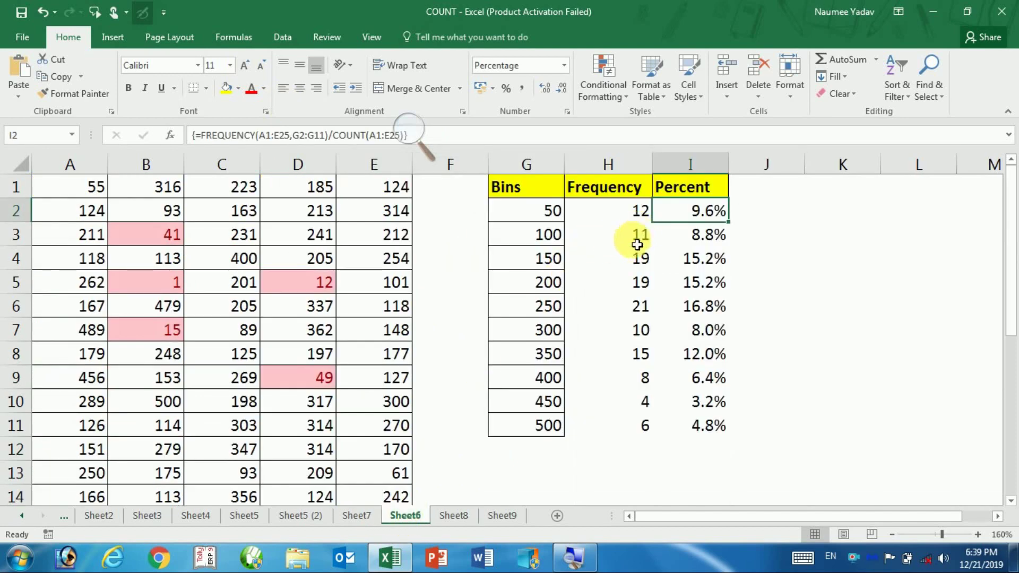
left_click(457, 518)
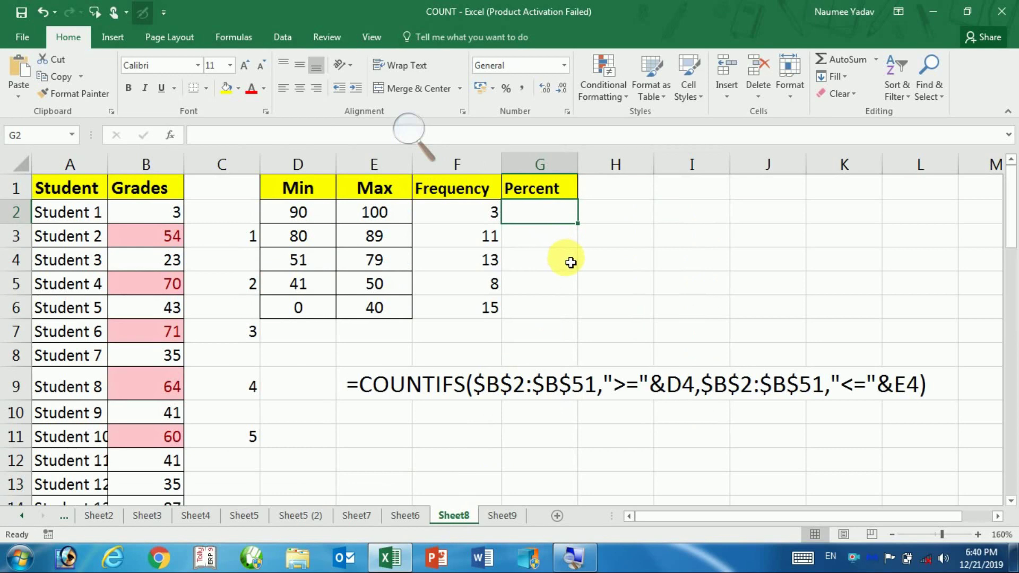
Enter =F2/SUM($F$2:$F$6) in G2 as the first Percent value
type("=")
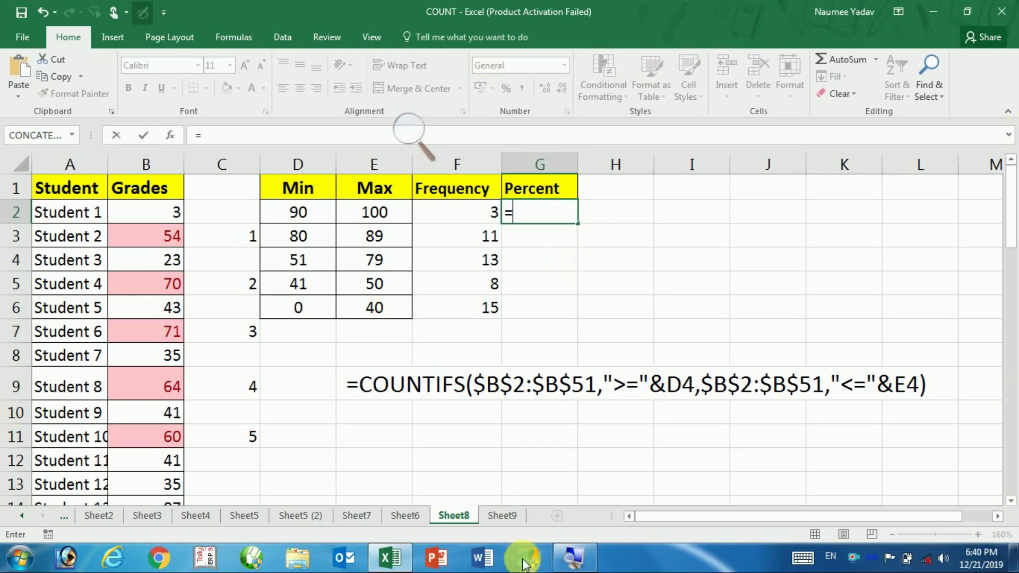
left_click(473, 218)
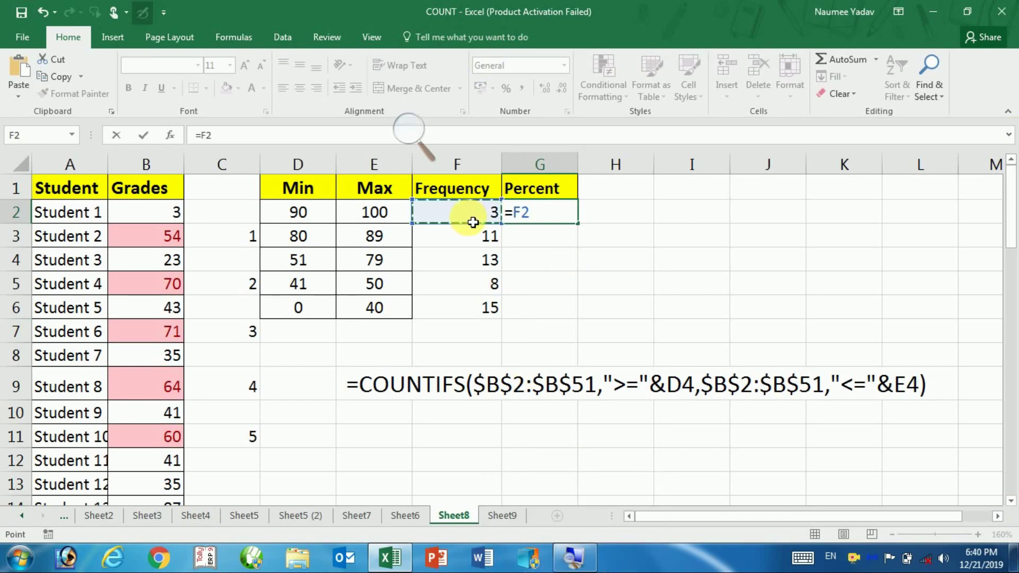
type("/")
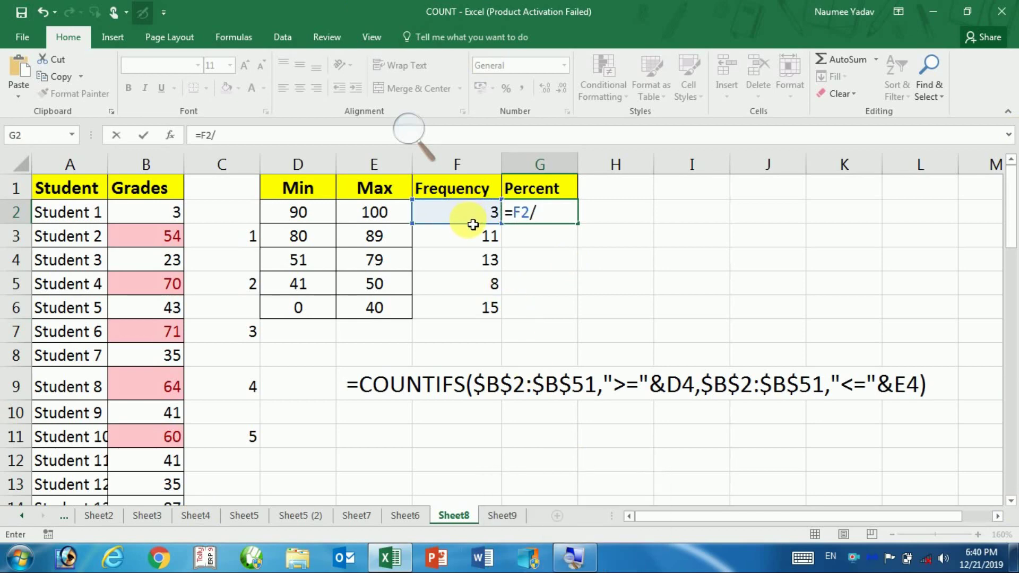
type("sum")
key("Tab")
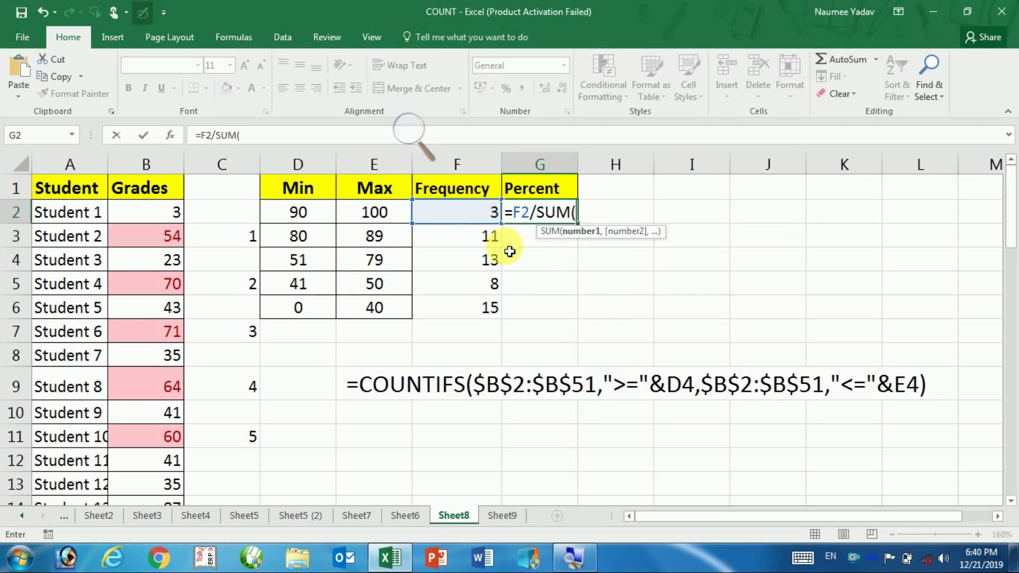
left_click_drag(480, 216, 484, 307)
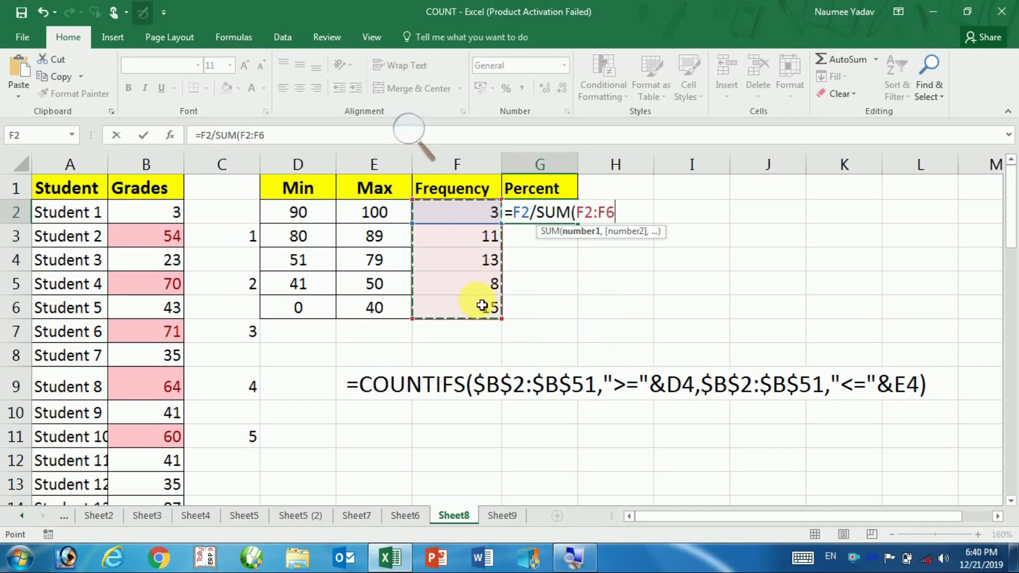
key("F4")
key("Return")
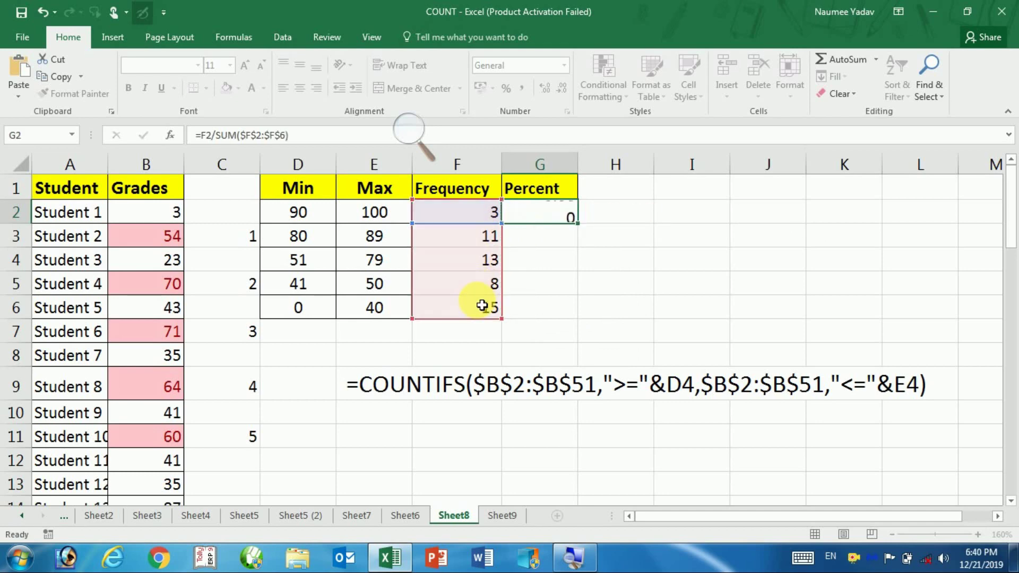
Fill the Percent formula down to G6 and format it as percentages with one decimal
left_click(543, 210)
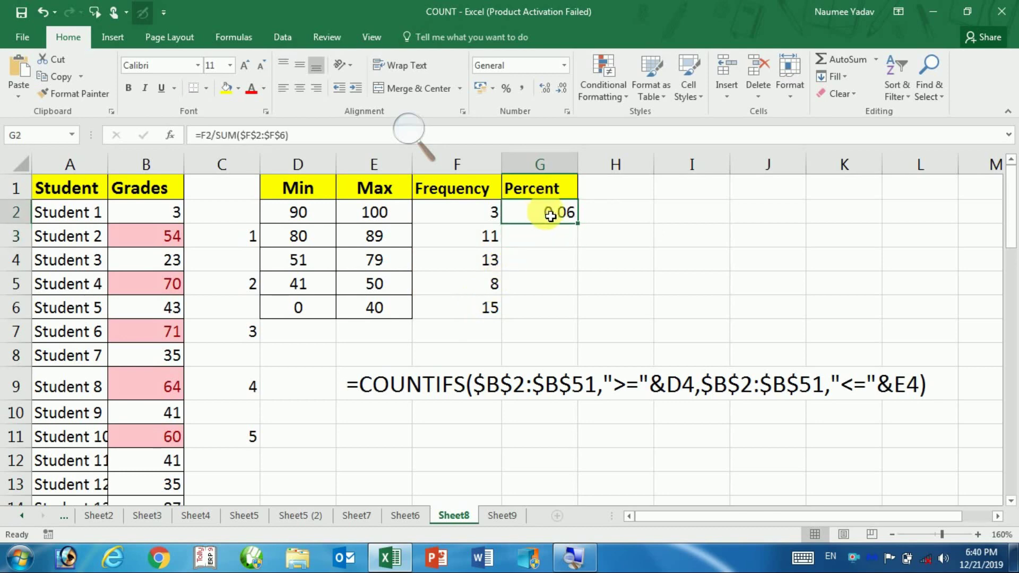
left_click_drag(585, 228, 575, 316)
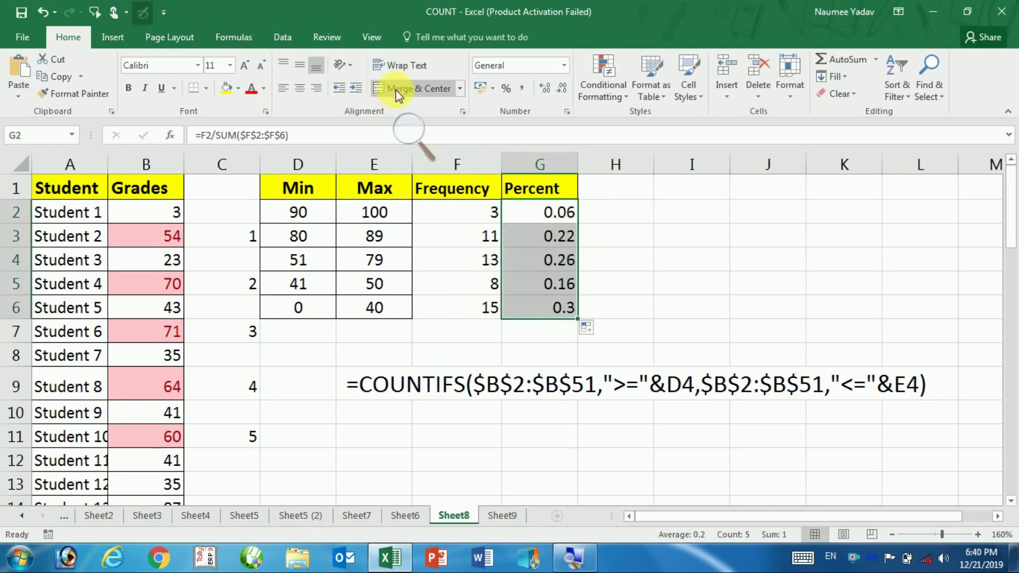
left_click(507, 89)
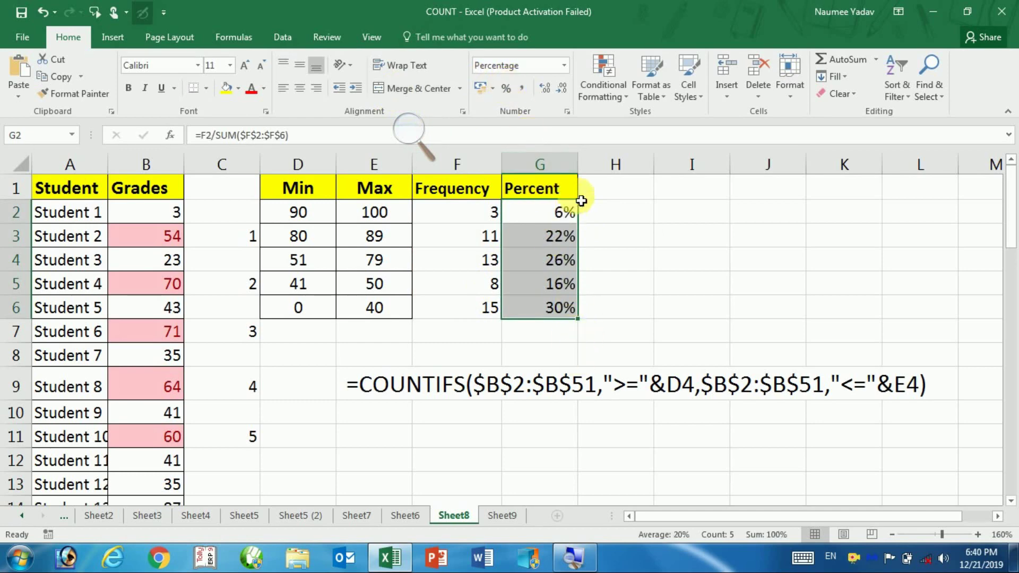
left_click(545, 89)
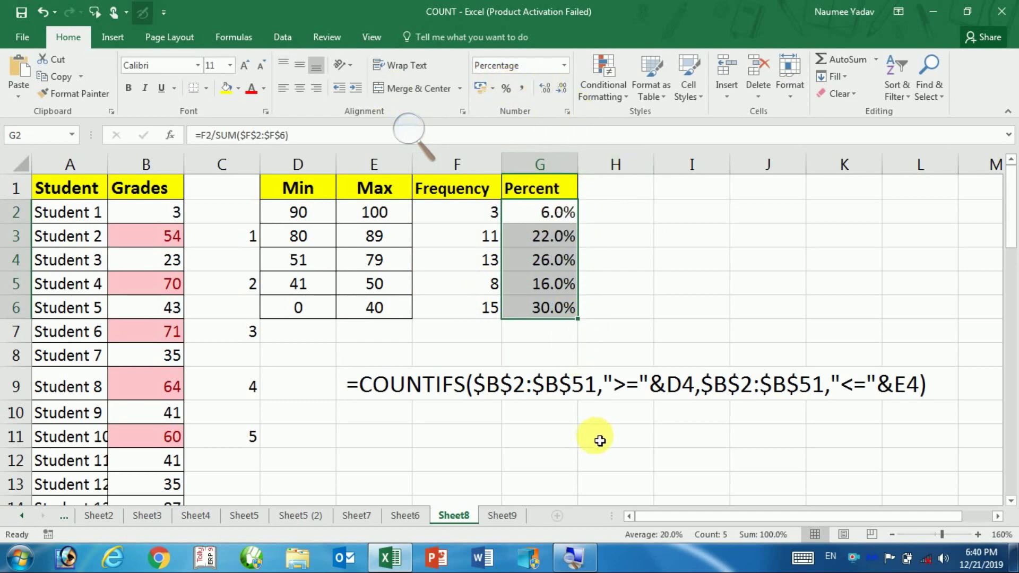
Test an AutoSum 100.0% total under Percent, clear it, and go to Sheet6
left_click(563, 340)
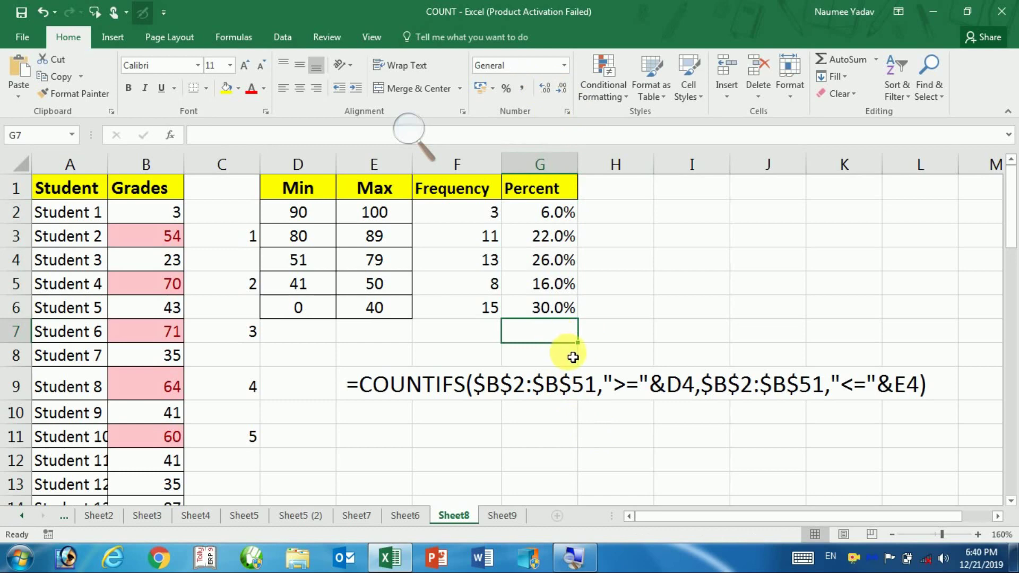
left_click(831, 58)
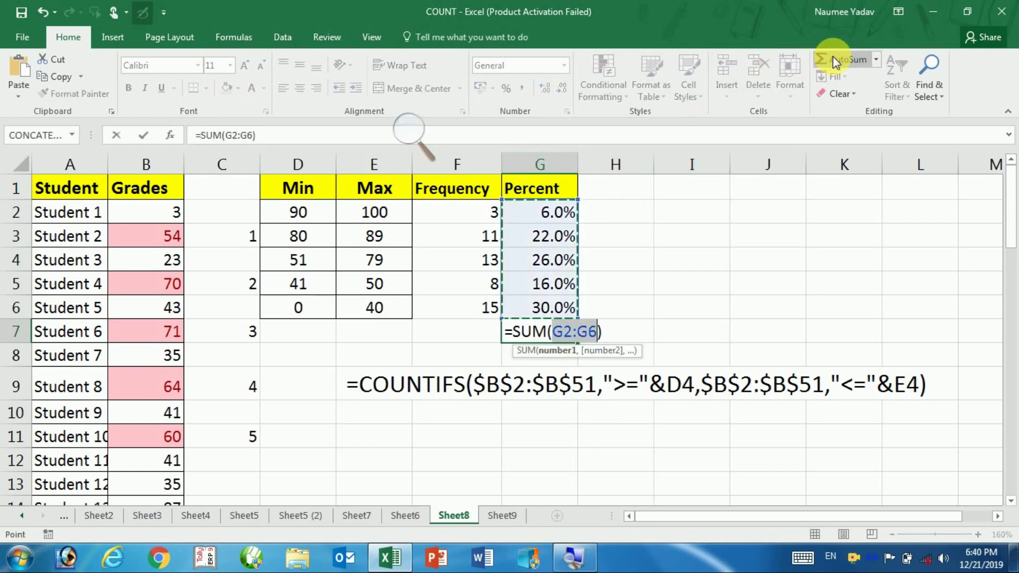
key("ctrl+Return")
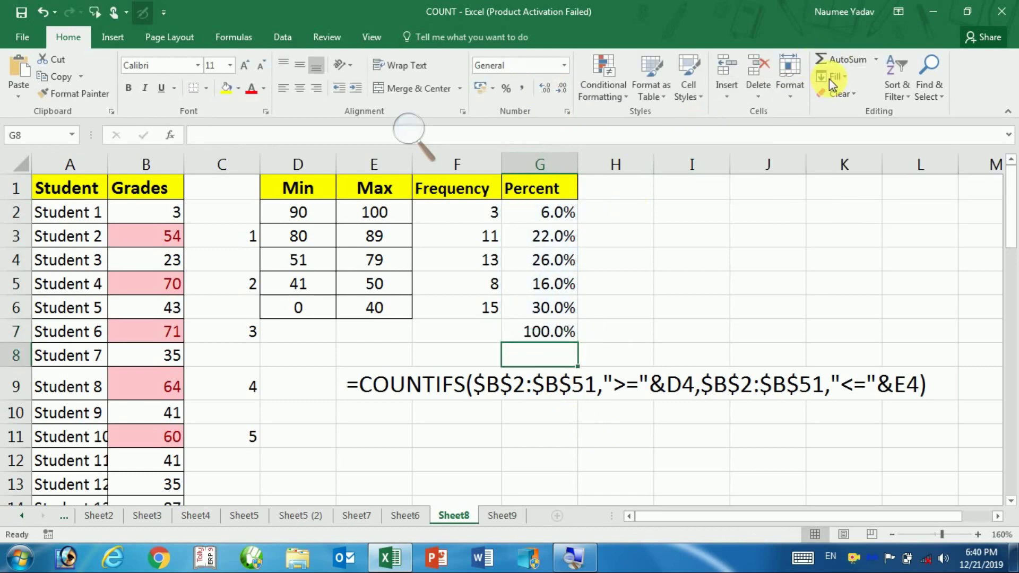
key("Delete")
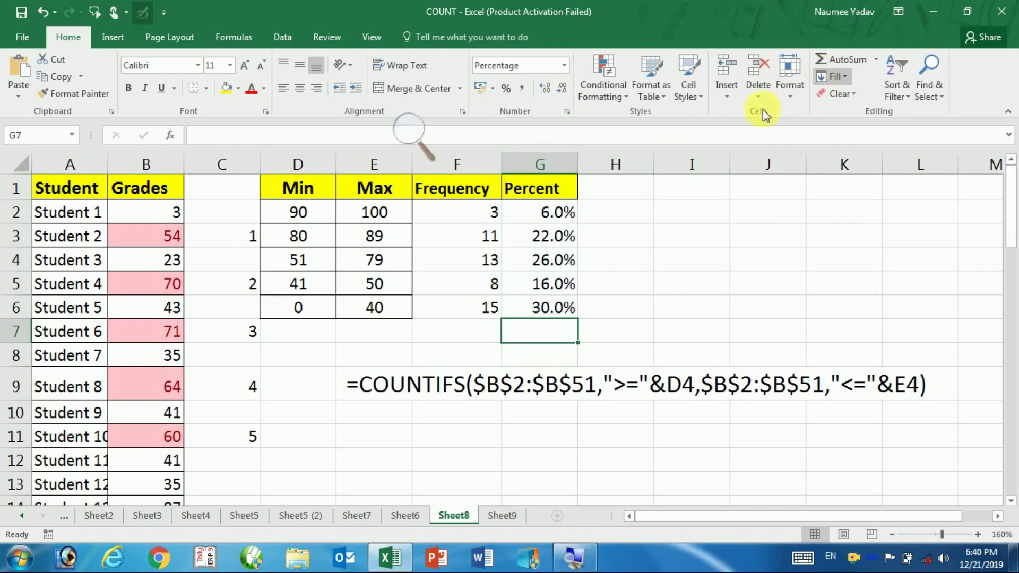
left_click(406, 516)
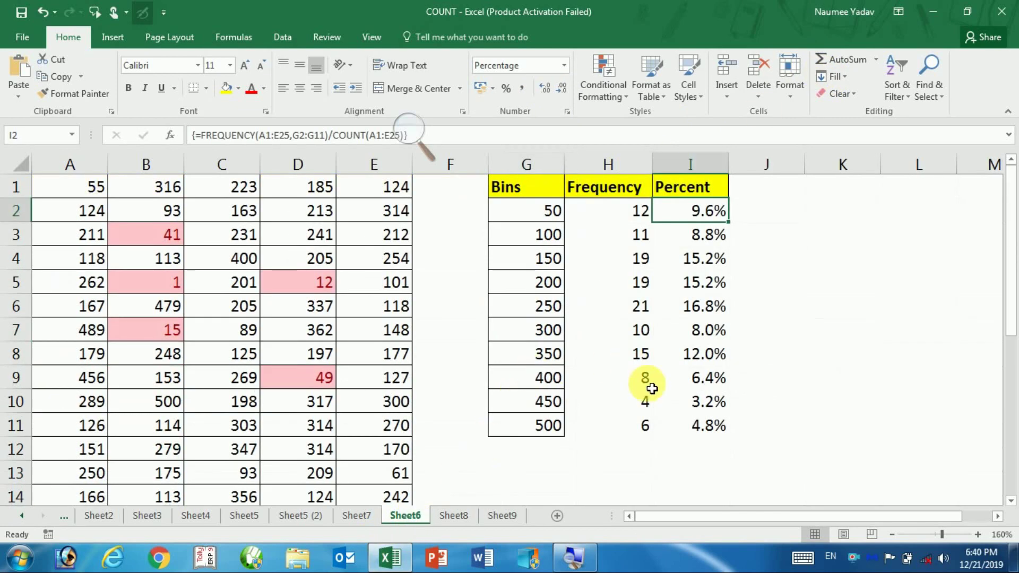
On Sheet8, select G2's percent formula =F2/SUM($F$2:$F$6) in the formula bar without changing it
left_click(470, 517)
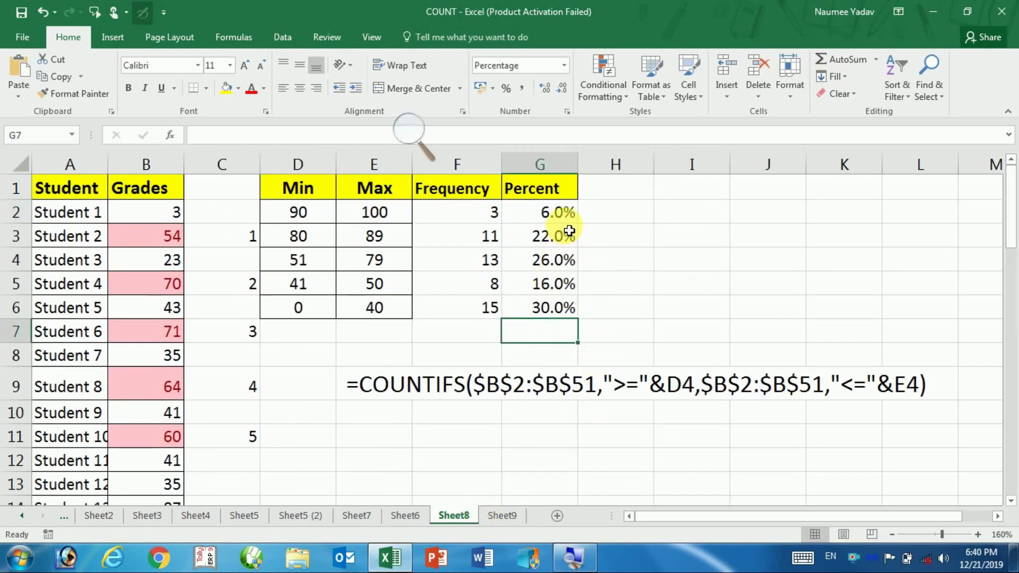
left_click(565, 211)
left_click(303, 136)
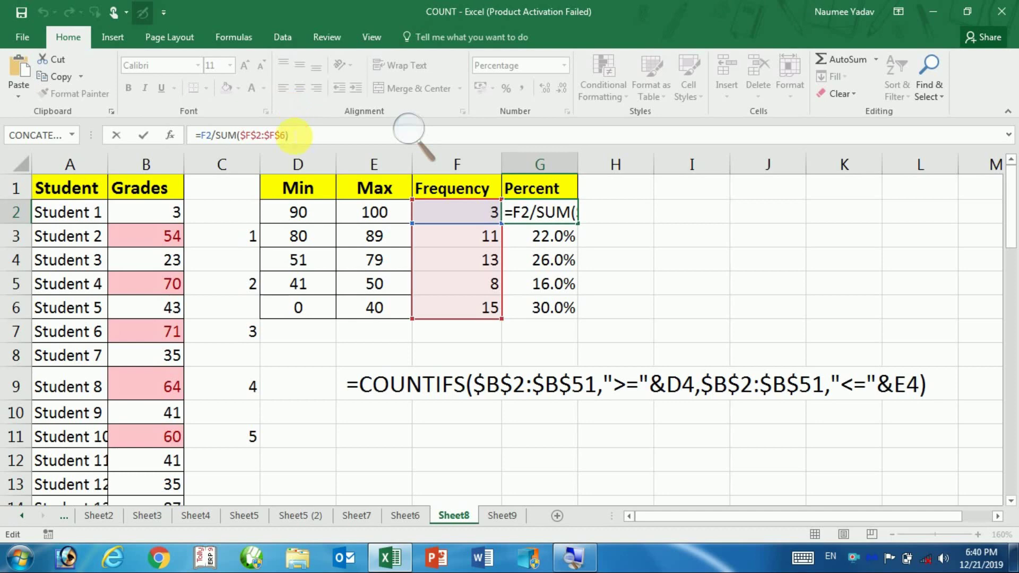
left_click_drag(292, 135, 194, 137)
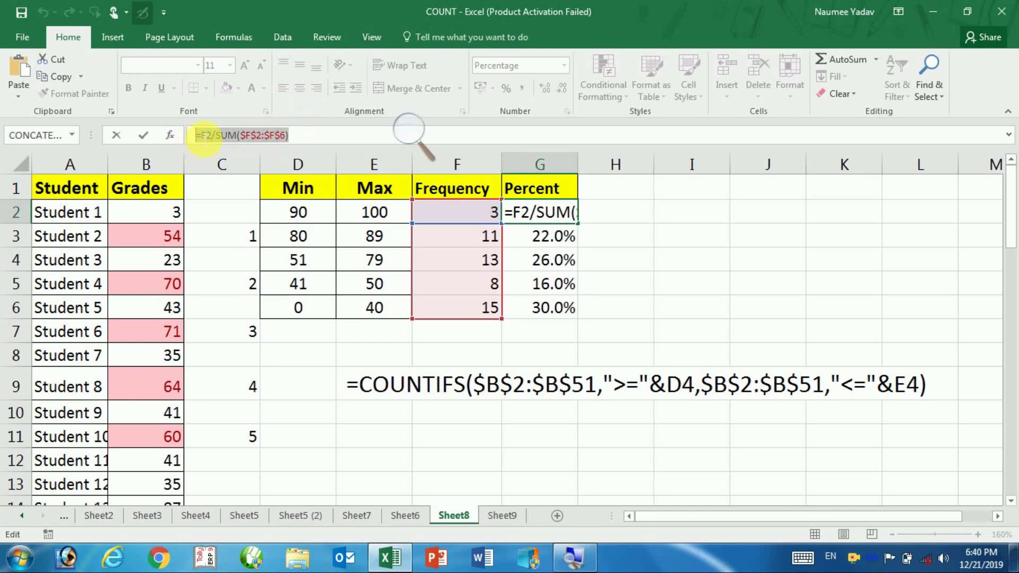
key("Return")
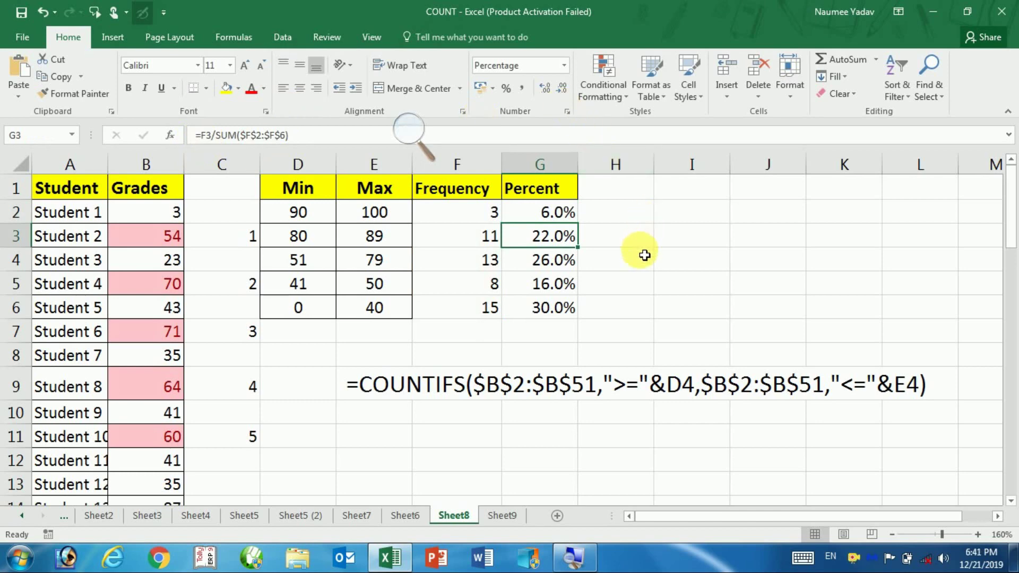
Write =F2/SUM($F$2:$F$6) as text in I4, enlarge its font twice, then return to Sheet6
left_click(666, 262)
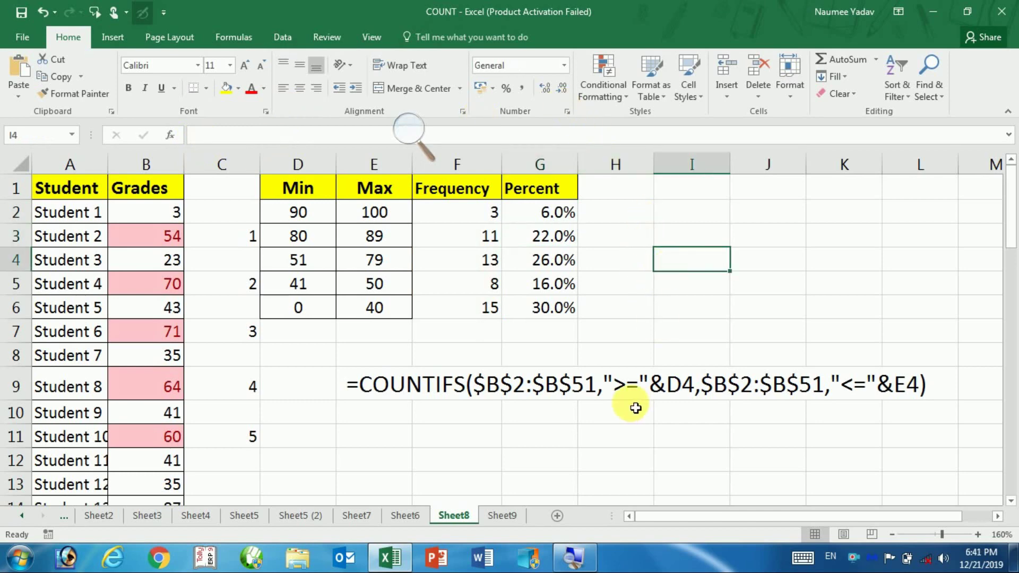
type("=F2/SUM($F$2:$F$6)")
key("Return")
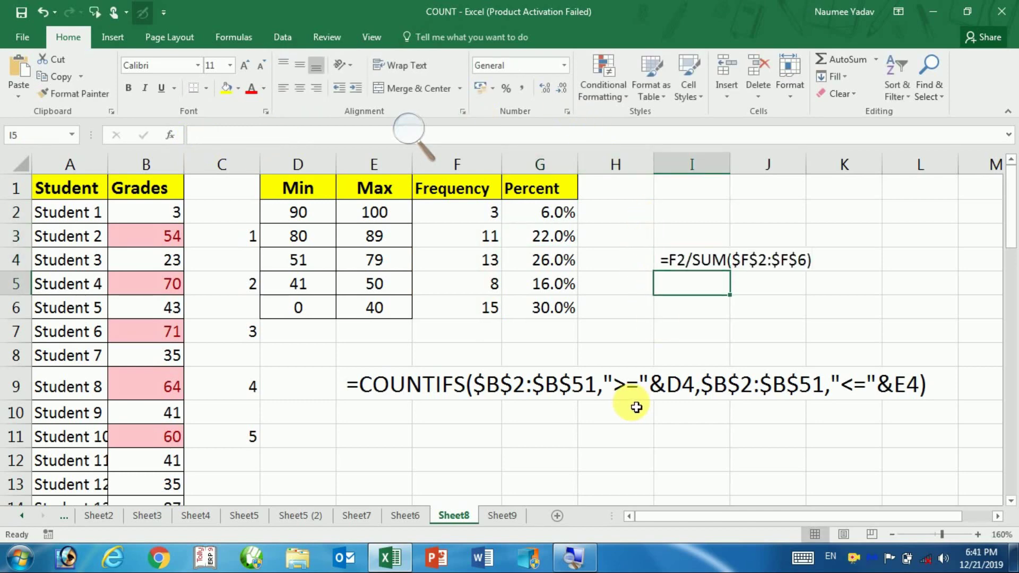
left_click(710, 268)
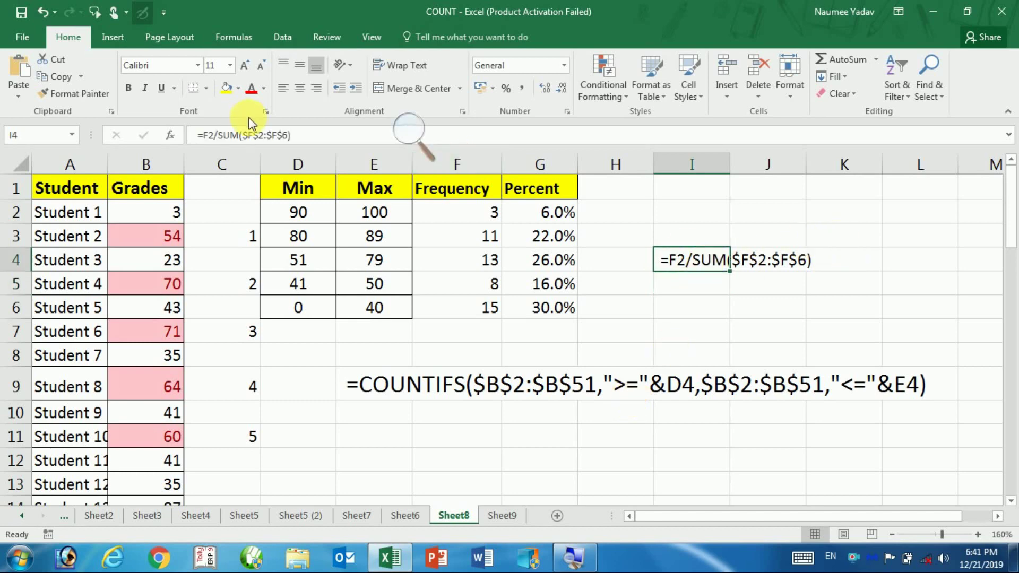
left_click(246, 68)
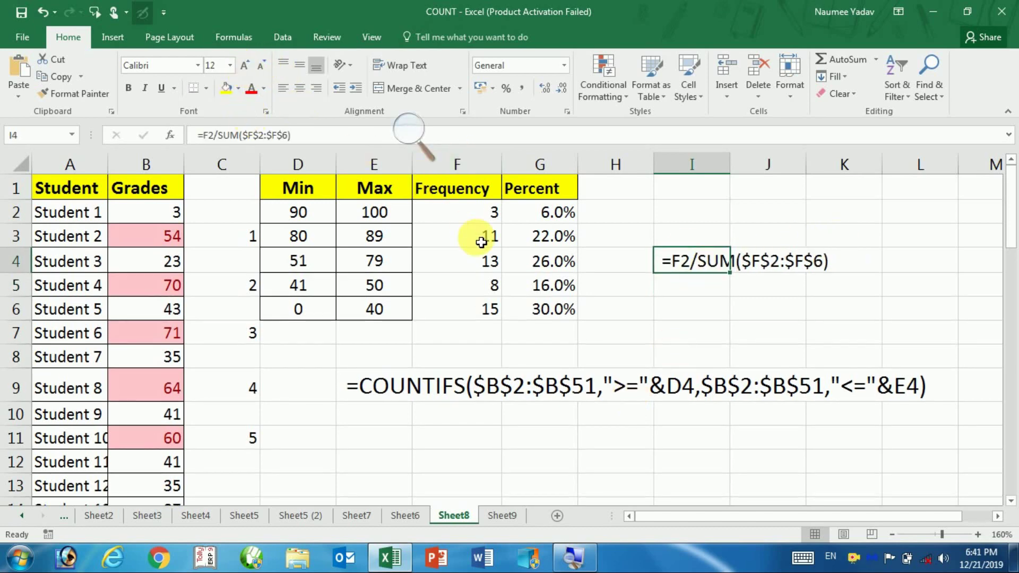
left_click(539, 257)
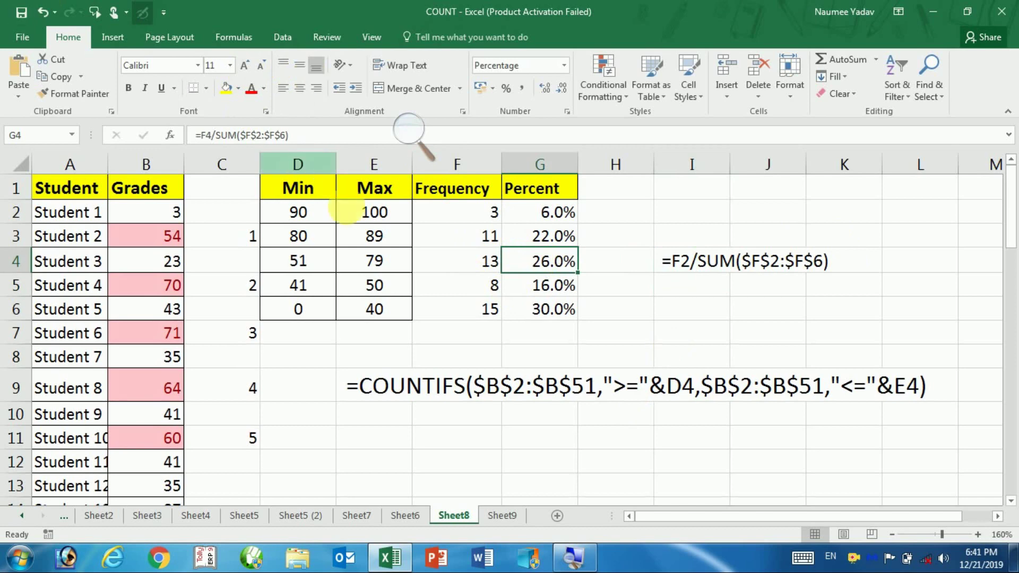
left_click(412, 523)
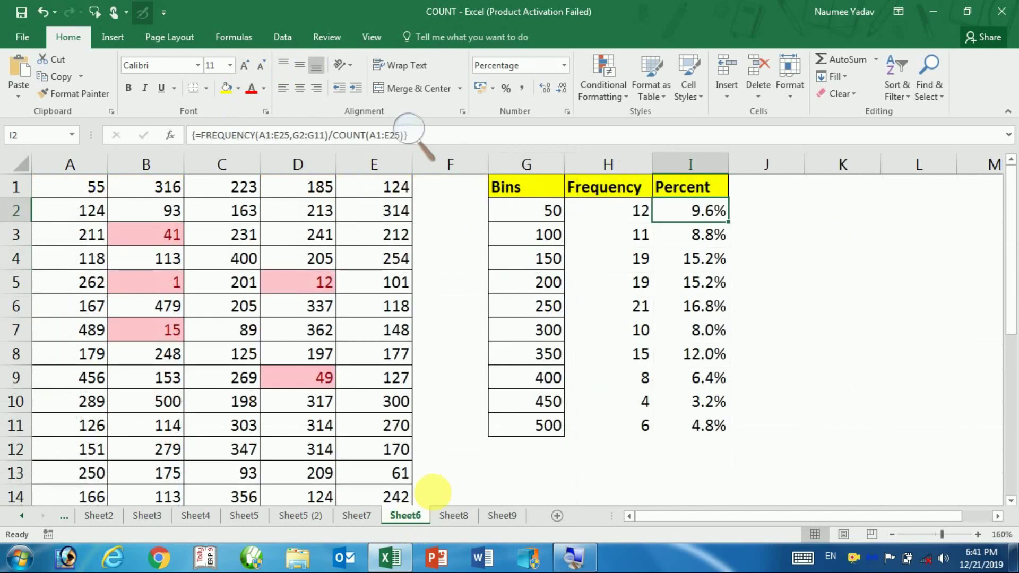
Copy H2's FREQUENCY array formula and paste it as text into I13
left_click(635, 210)
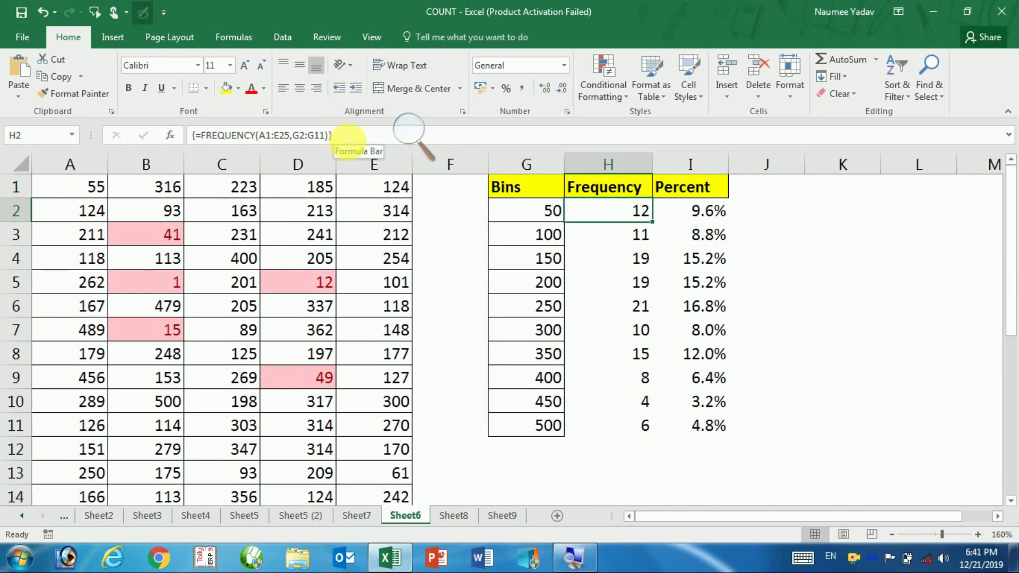
left_click(332, 135)
left_click_drag(166, 159, 179, 132)
key("ctrl+c")
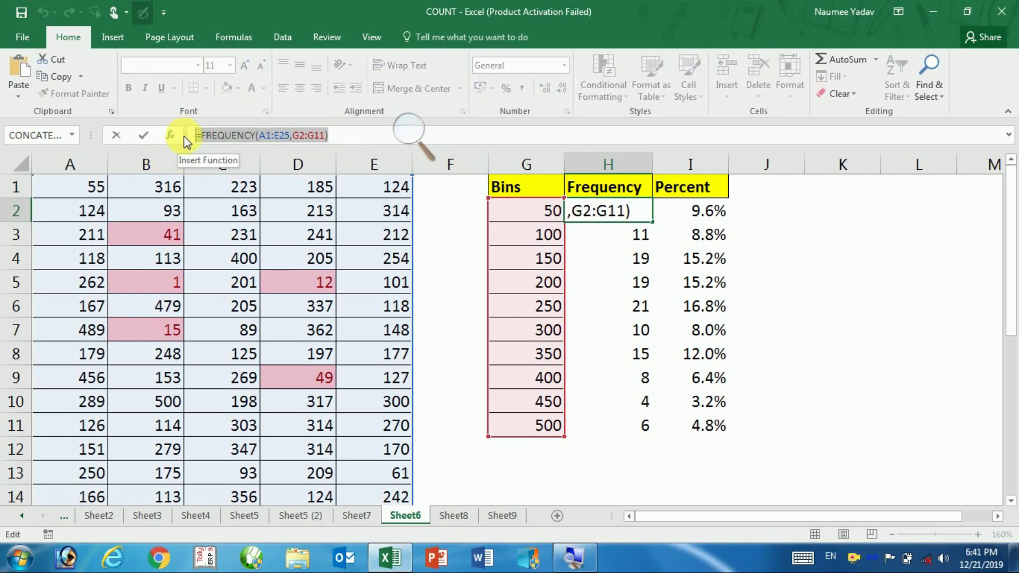
key("ctrl+shift+Return")
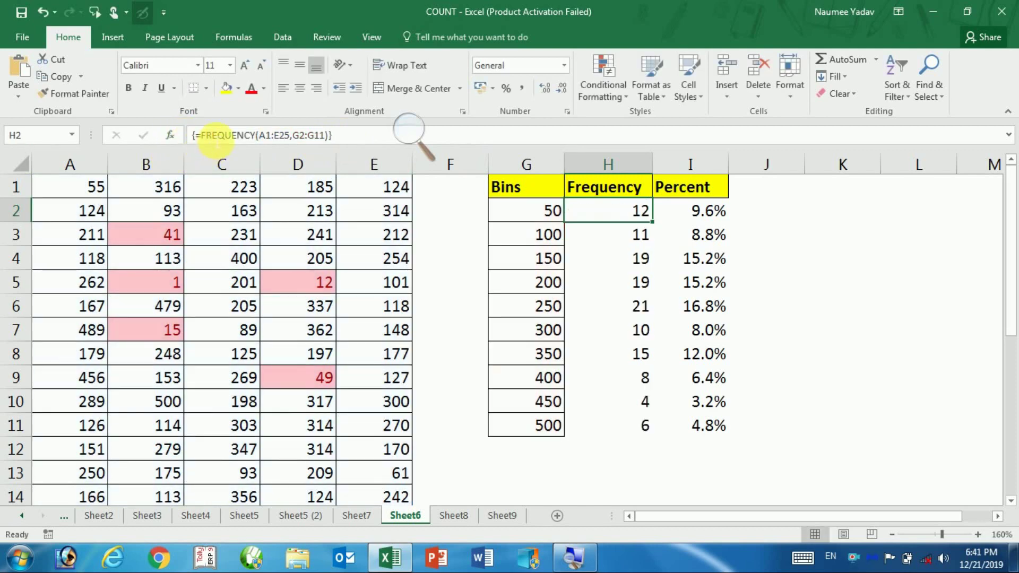
left_click(719, 471)
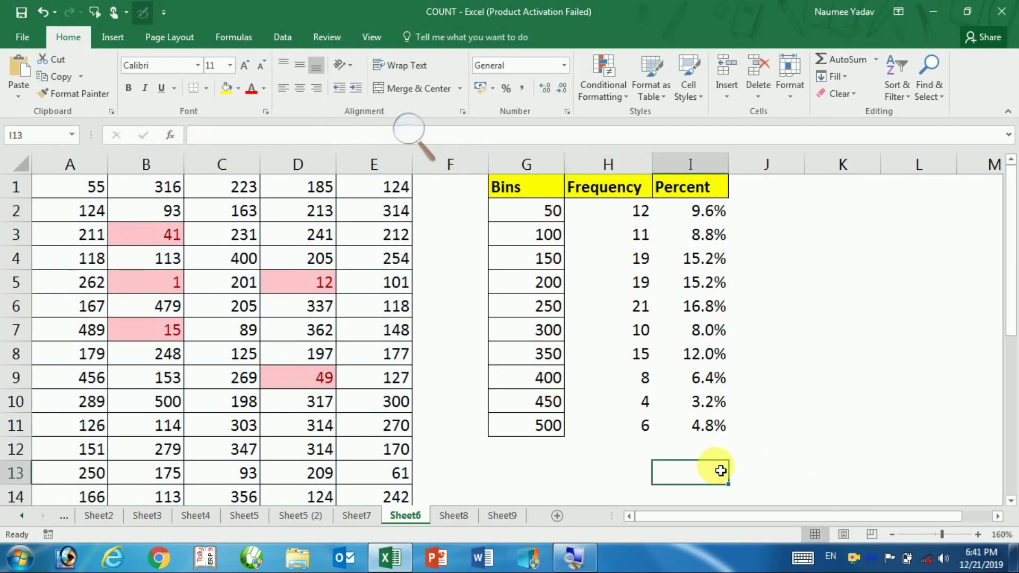
type("=")
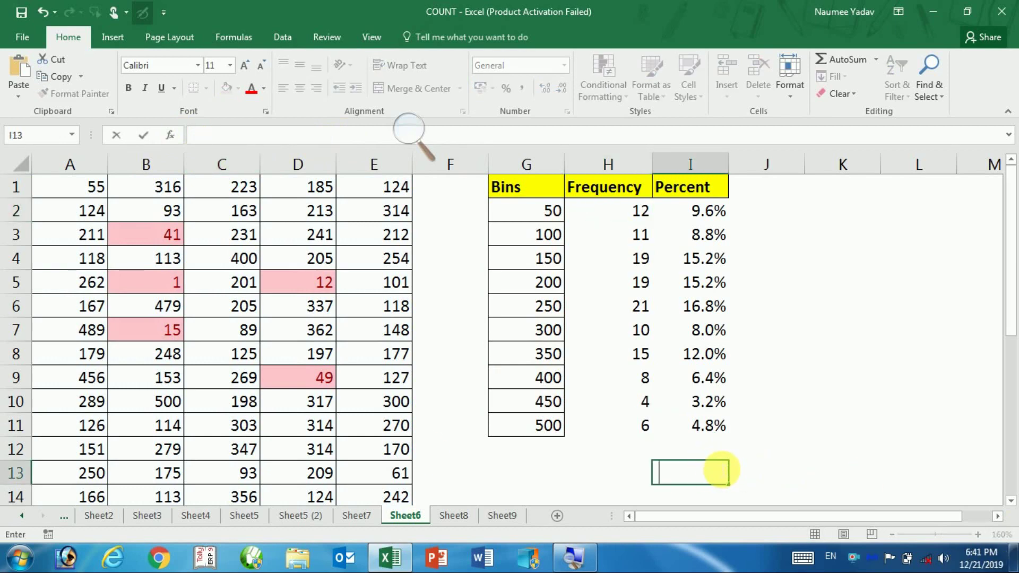
key("ctrl+v")
left_click(825, 422)
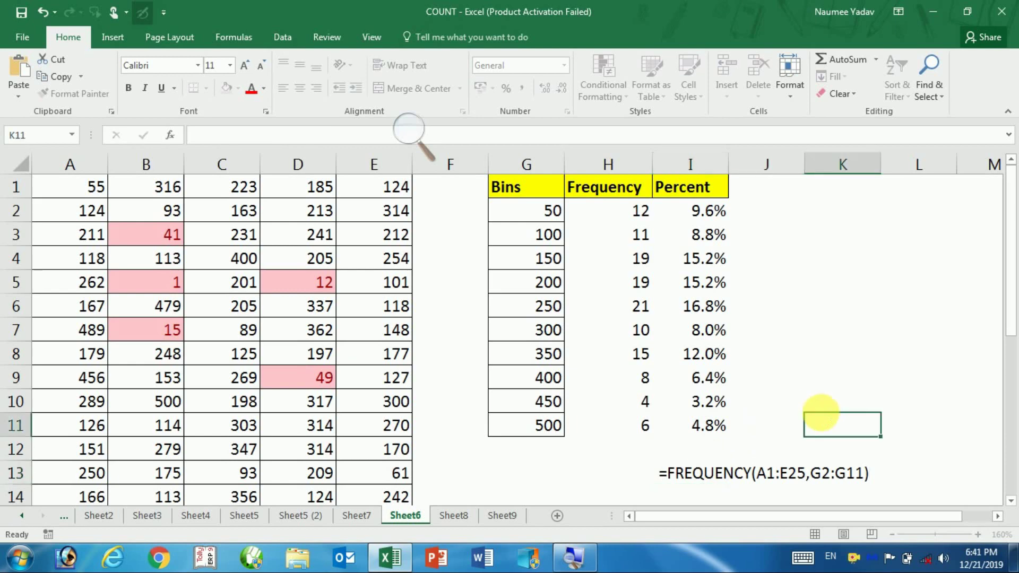
Paste I2's FREQUENCY/COUNT formula as text into J9, then move it to I12 below the table
left_click(717, 221)
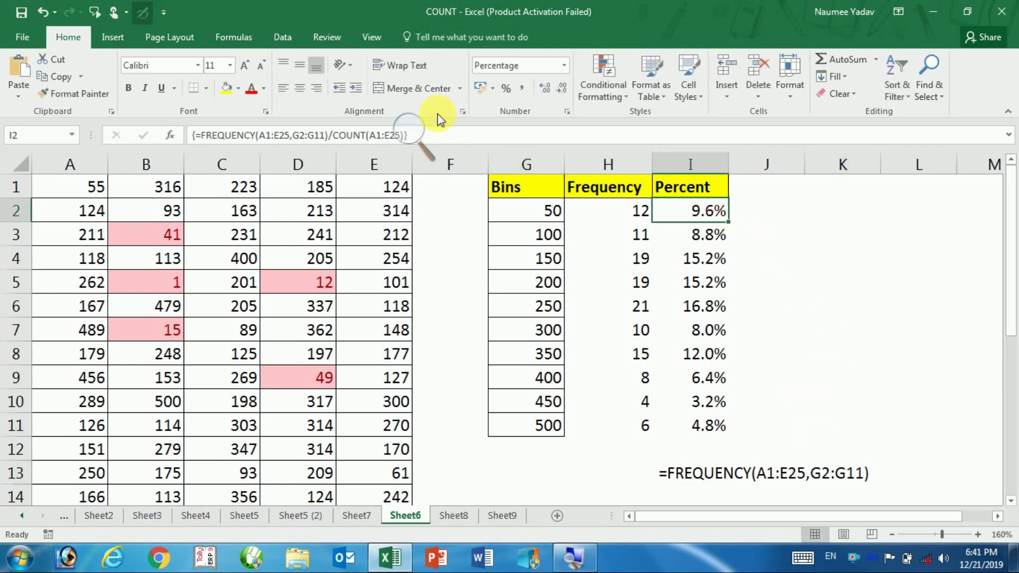
left_click(445, 136)
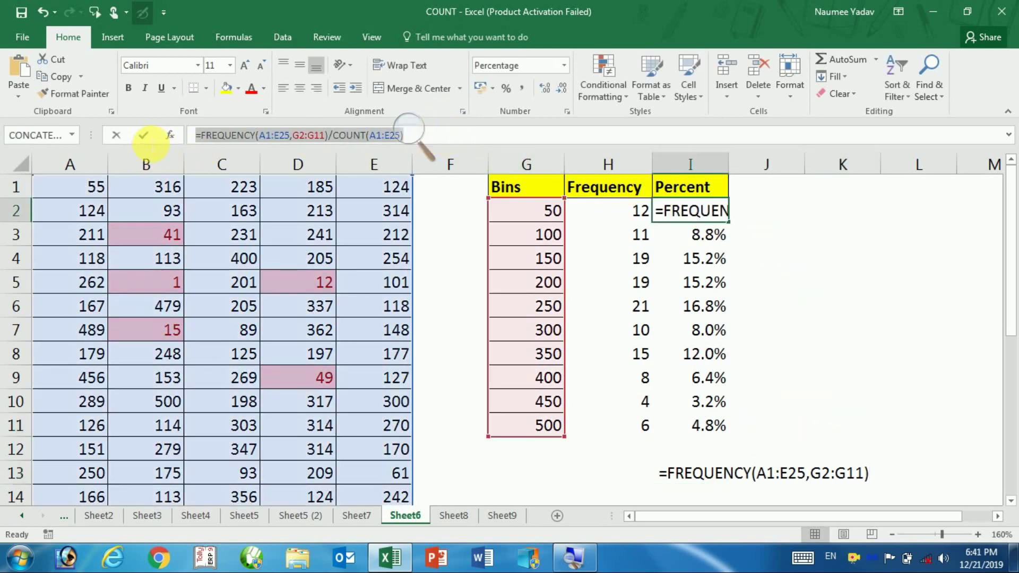
left_click_drag(403, 135, 163, 139)
key("ctrl+c")
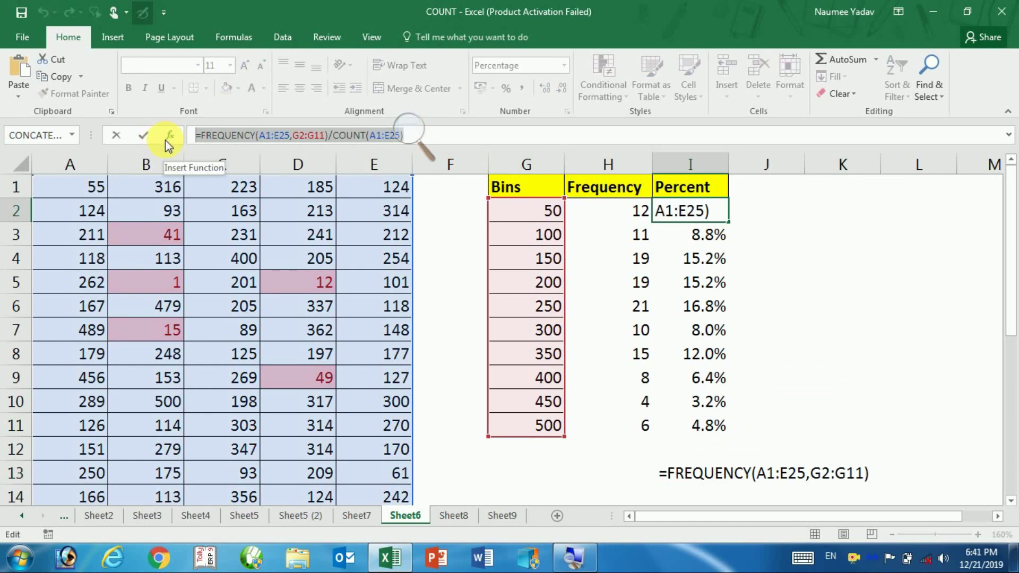
key("Escape")
left_click(799, 386)
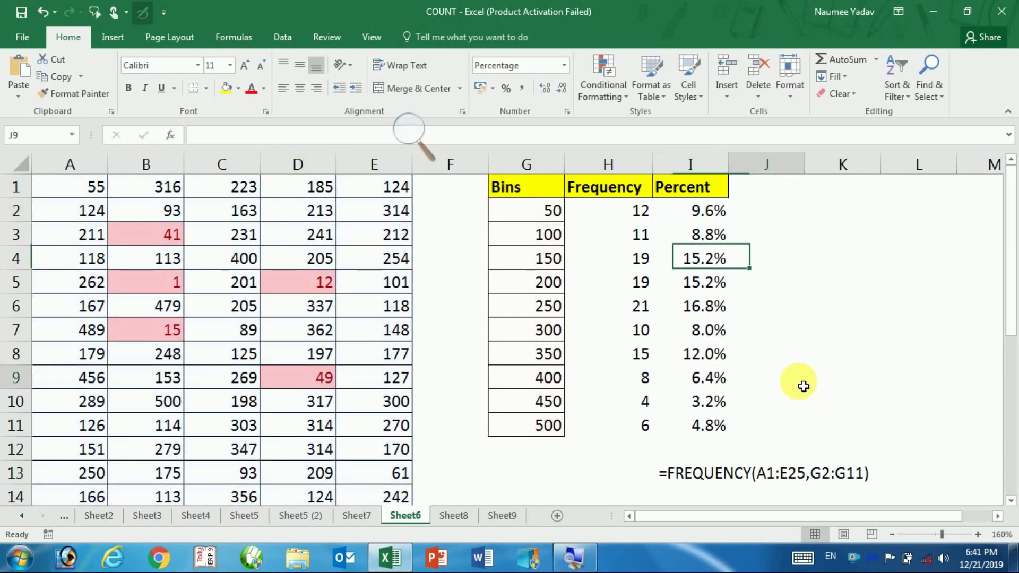
key("F2")
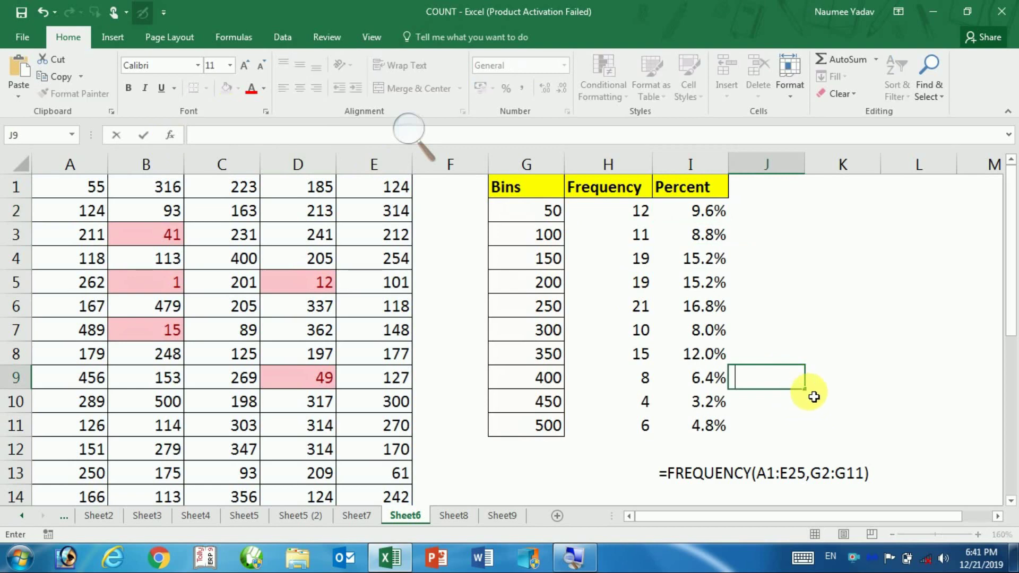
key("ctrl+v")
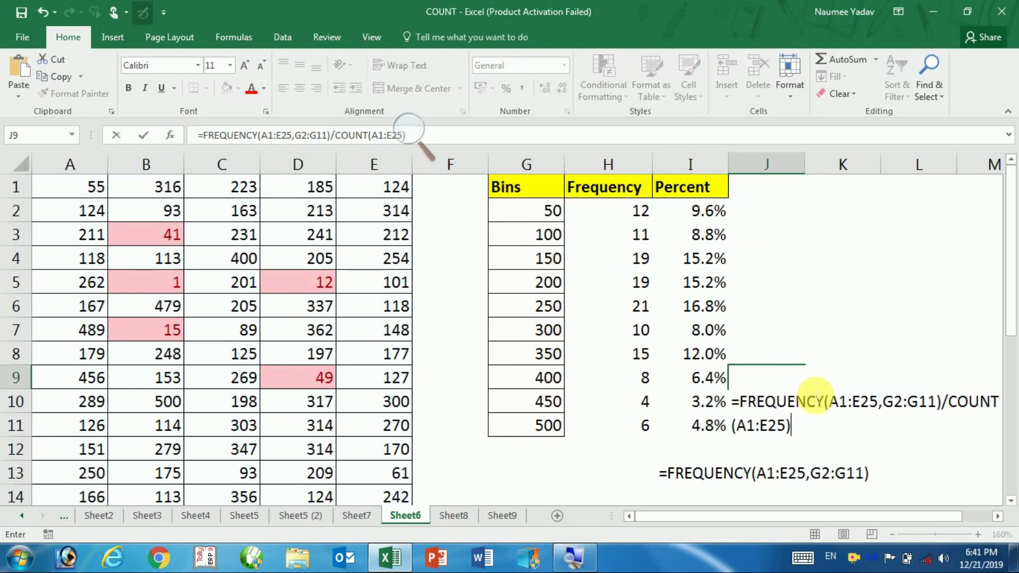
key("Return")
left_click(800, 386)
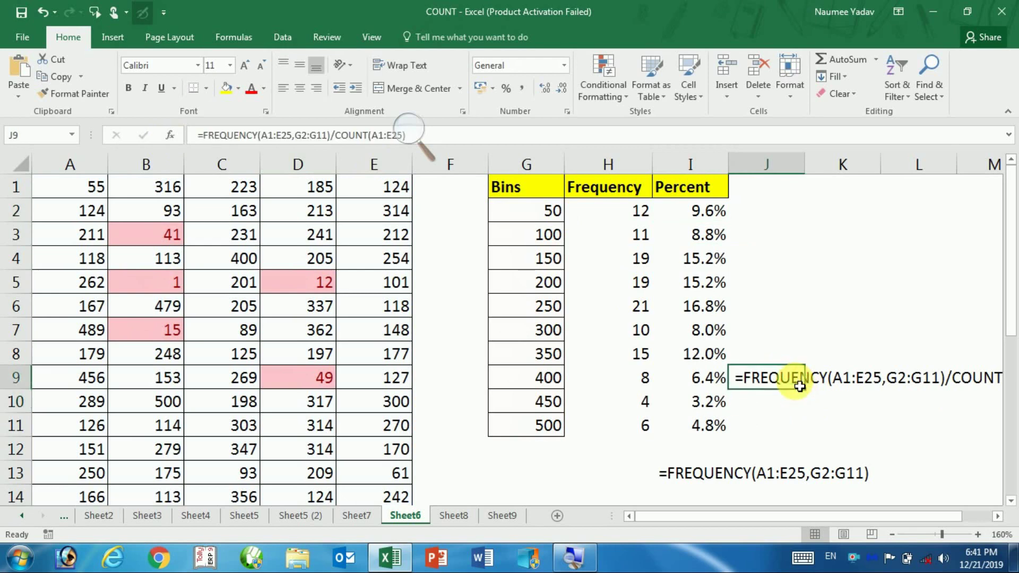
mouse_move(796, 401)
left_mouse_down()
mouse_move(646, 472)
mouse_move(661, 456)
left_mouse_up()
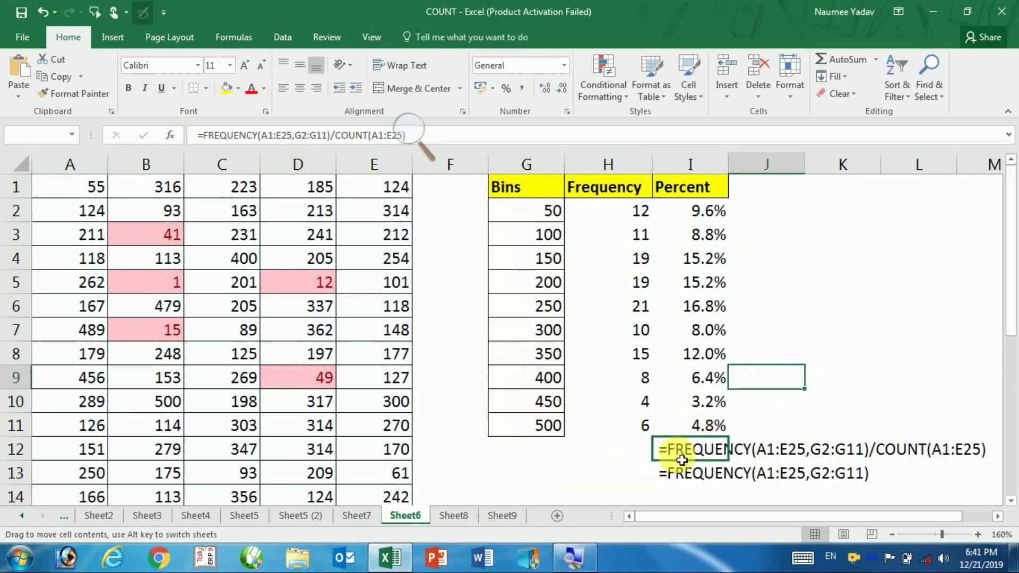
left_click(827, 427)
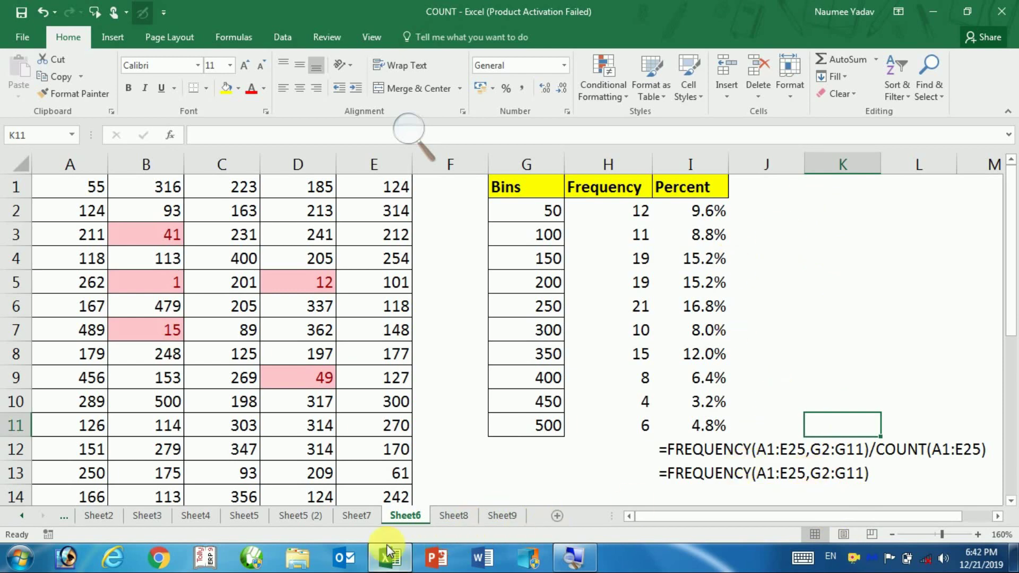
Wrap the FREQUENCY/COUNT formula text in I12 with { and } braces
left_click(677, 452)
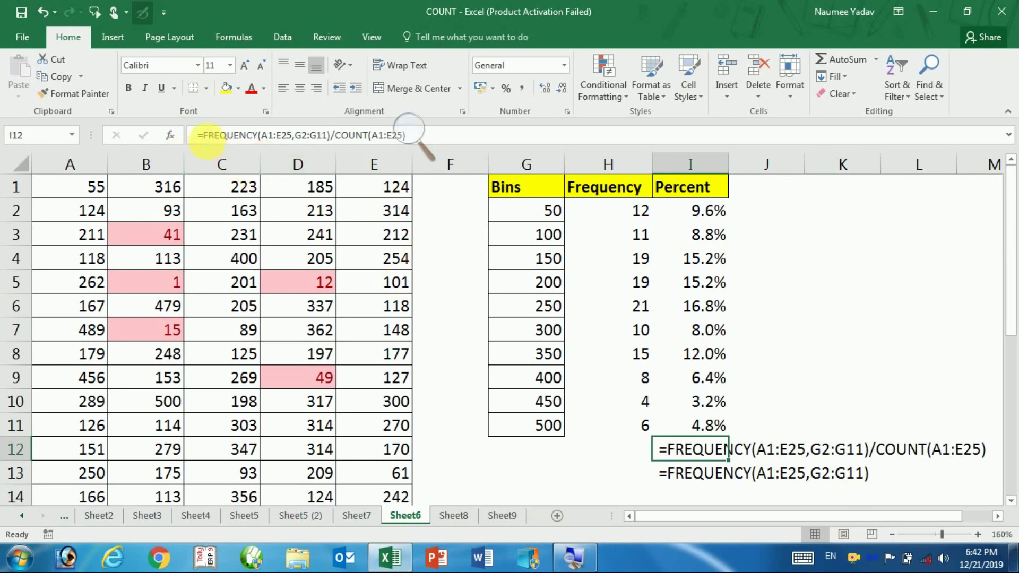
left_click(198, 135)
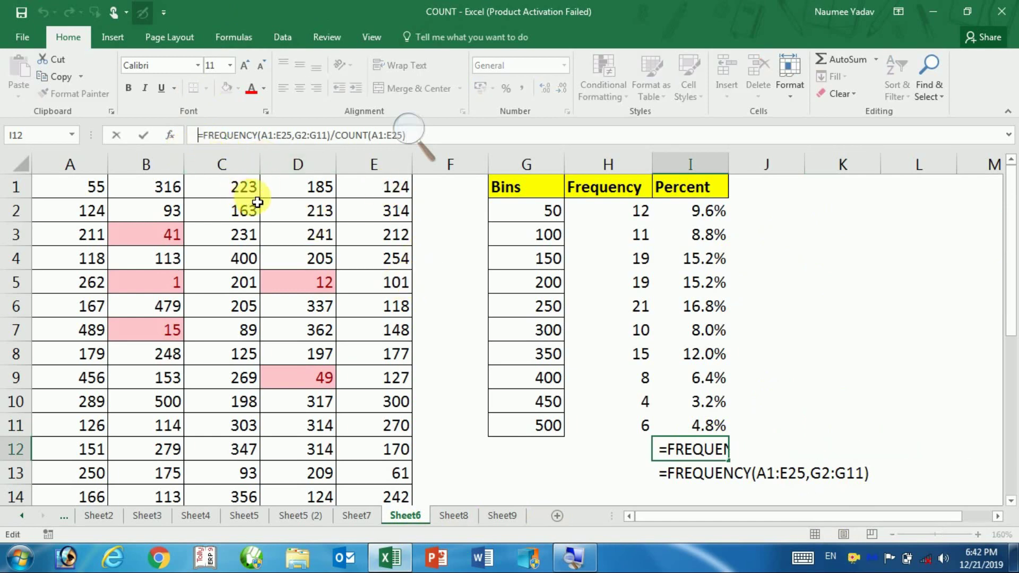
type("{")
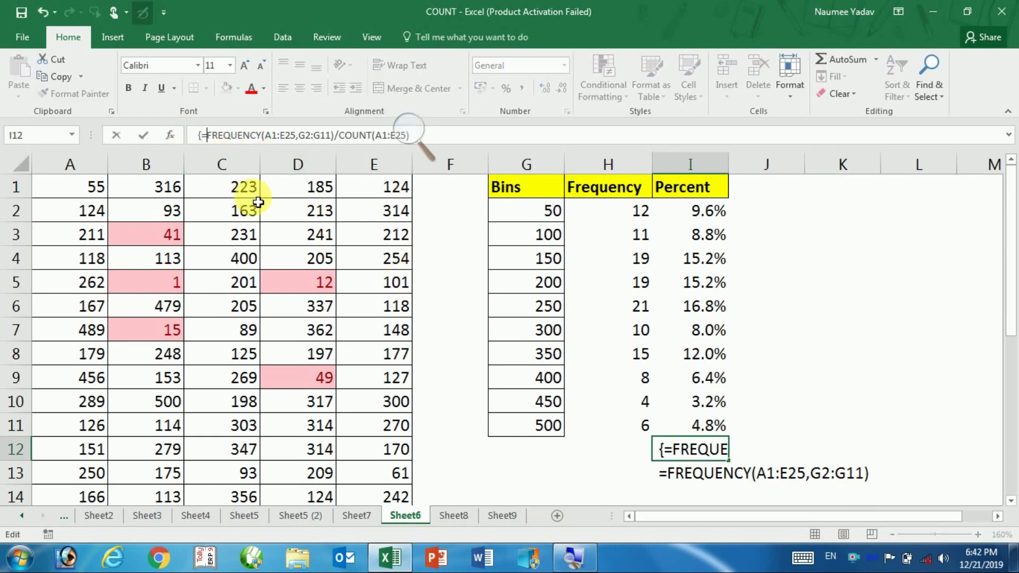
key("Right")
key("Right")
key("Right")
key("Right")
key("Right")
key("Right")
key("Right")
key("Right")
key("Right")
key("Right")
key("Right")
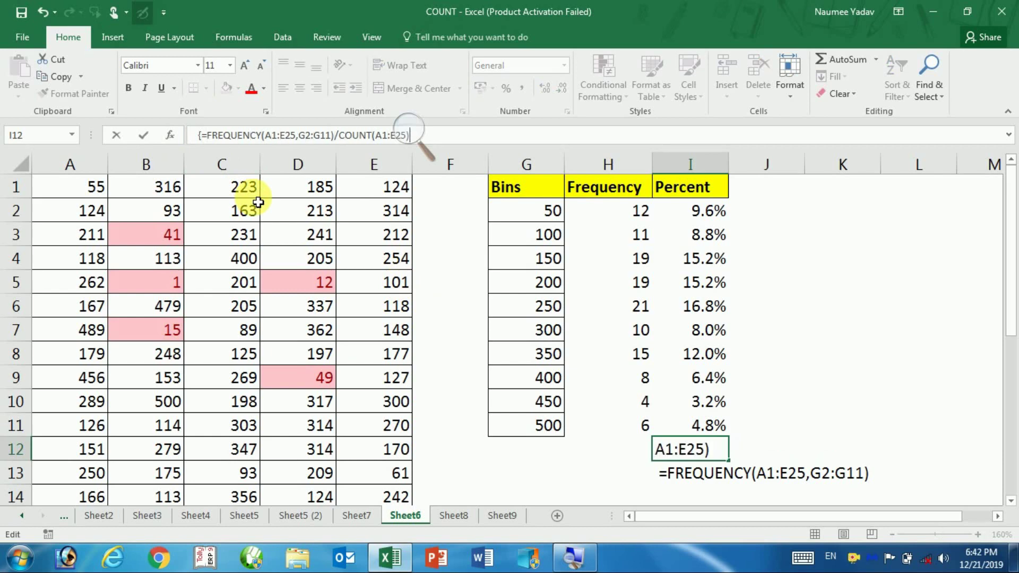
type("}")
key("Return")
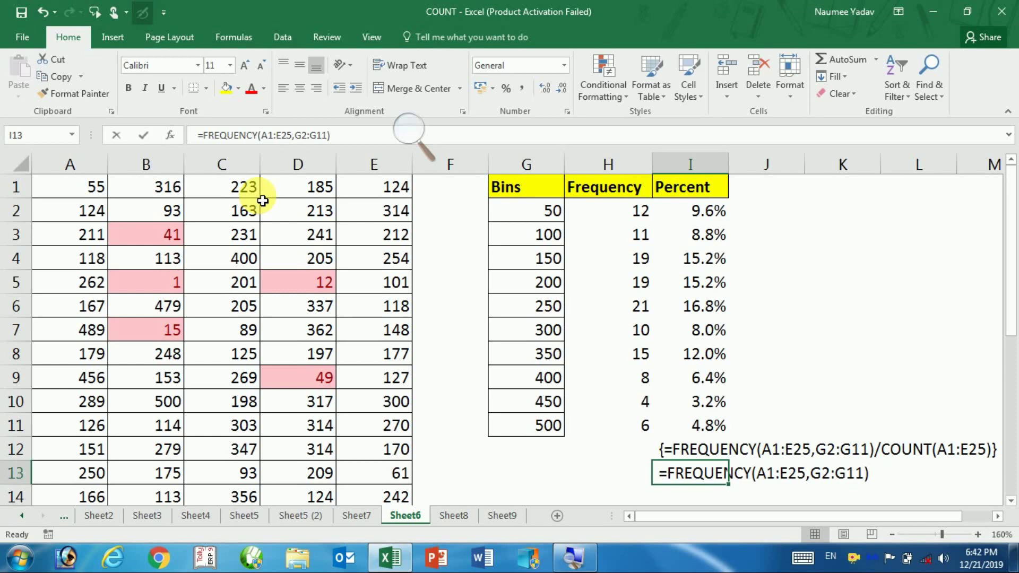
Add braces to the FREQUENCY formula in I13, then switch to Sheet8
key("F2")
type("}")
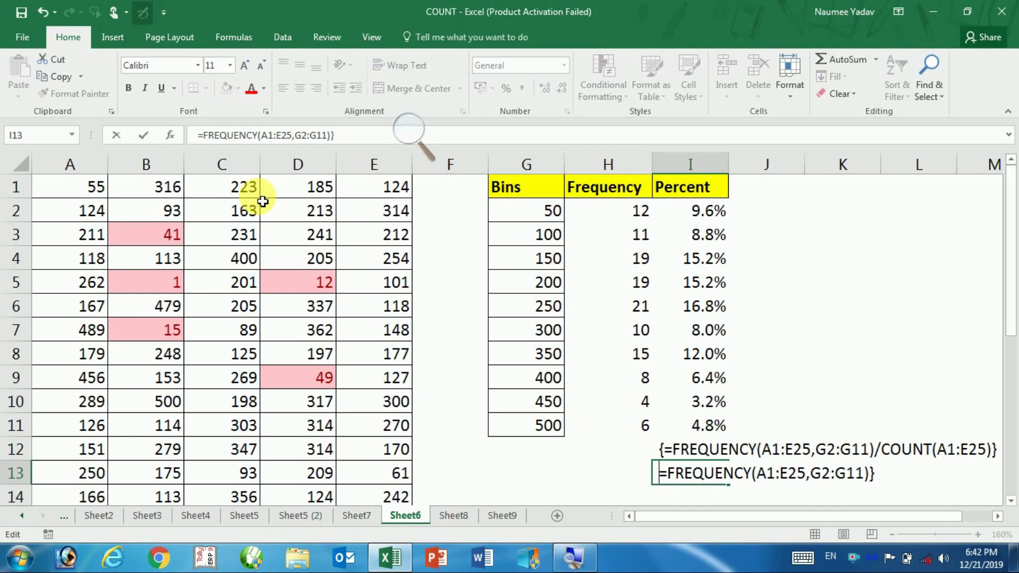
key("ctrl+shift+Return")
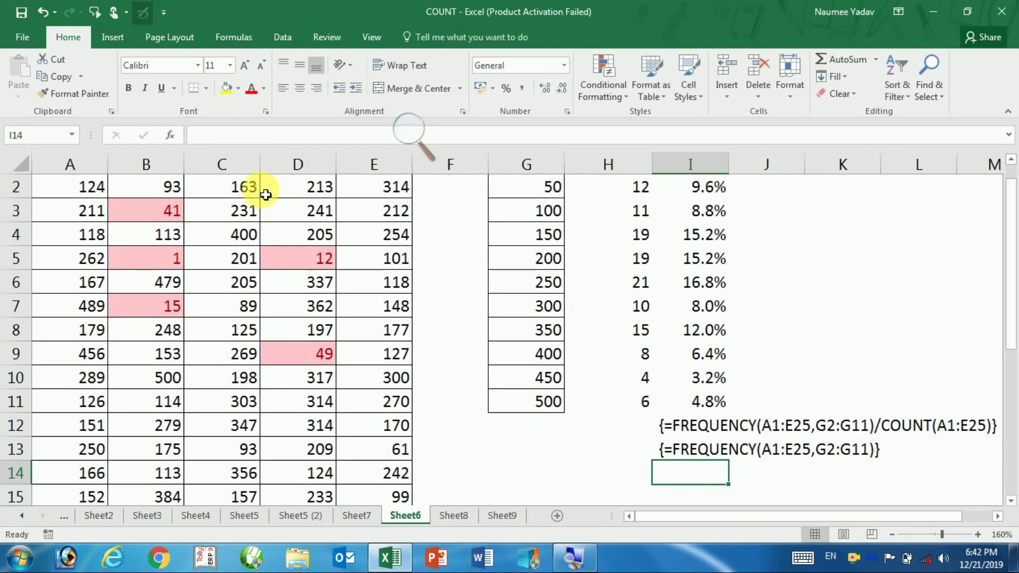
scroll(305, 175, "up", 1)
left_click(762, 284)
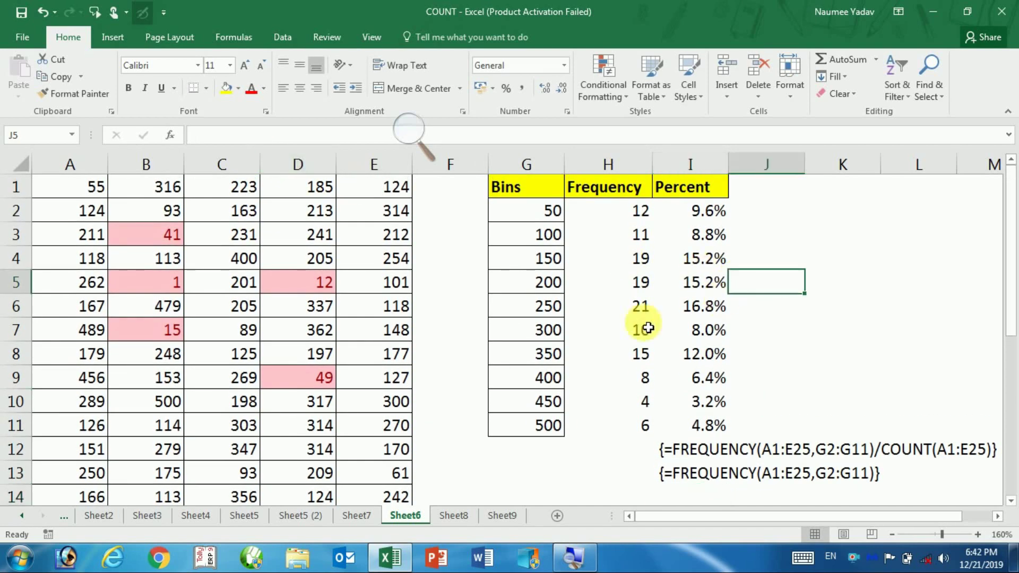
left_click(455, 515)
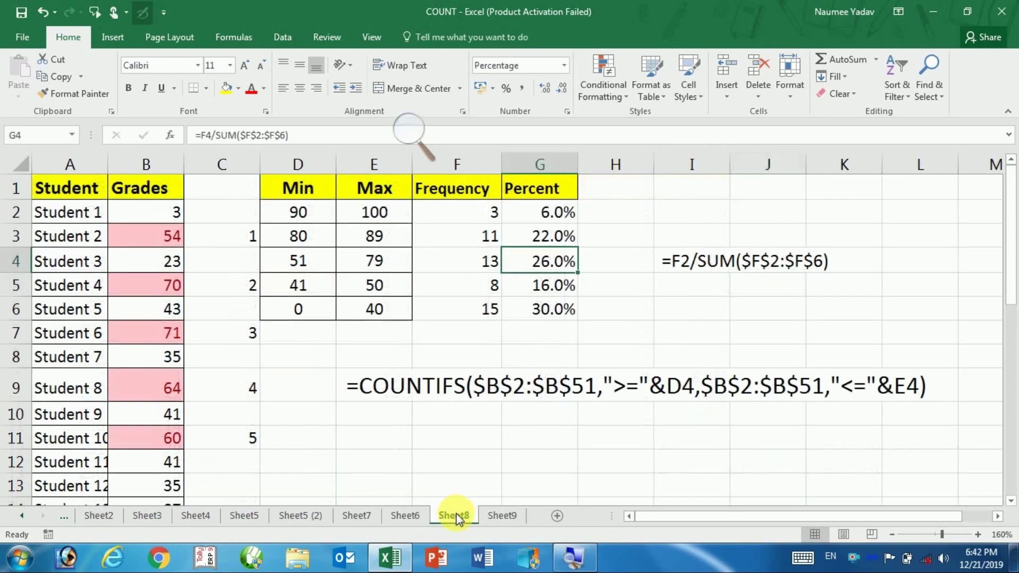
On Sheet9, select H1 beside the Bins header and open the workbook's File Info page
left_click(495, 514)
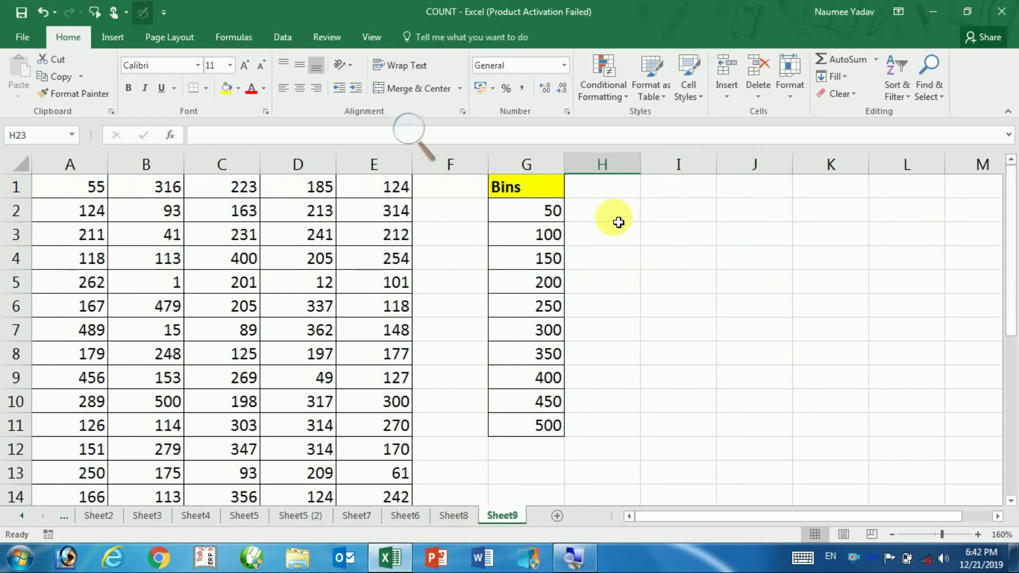
left_click(433, 241)
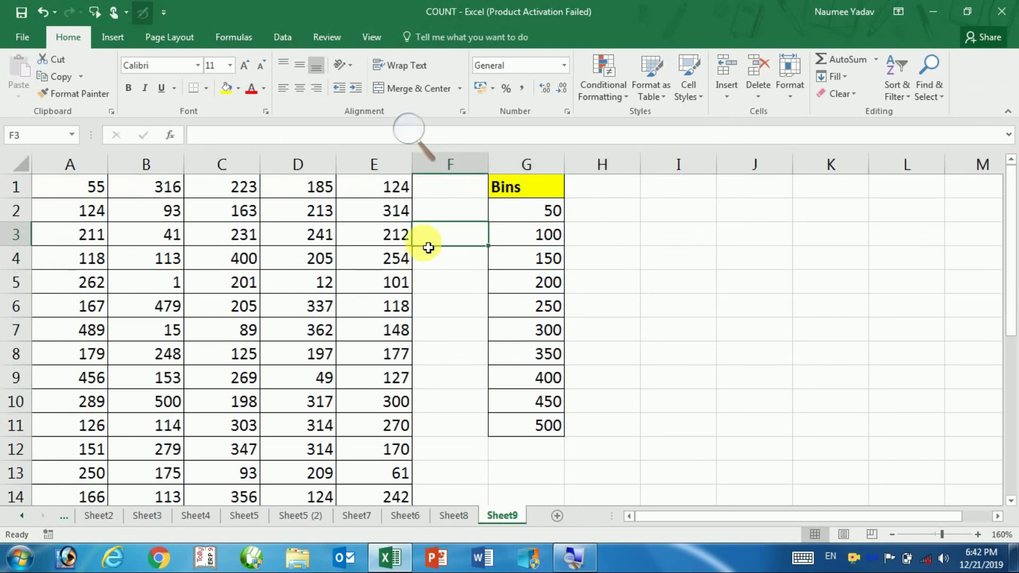
left_click(628, 206)
left_click(621, 186)
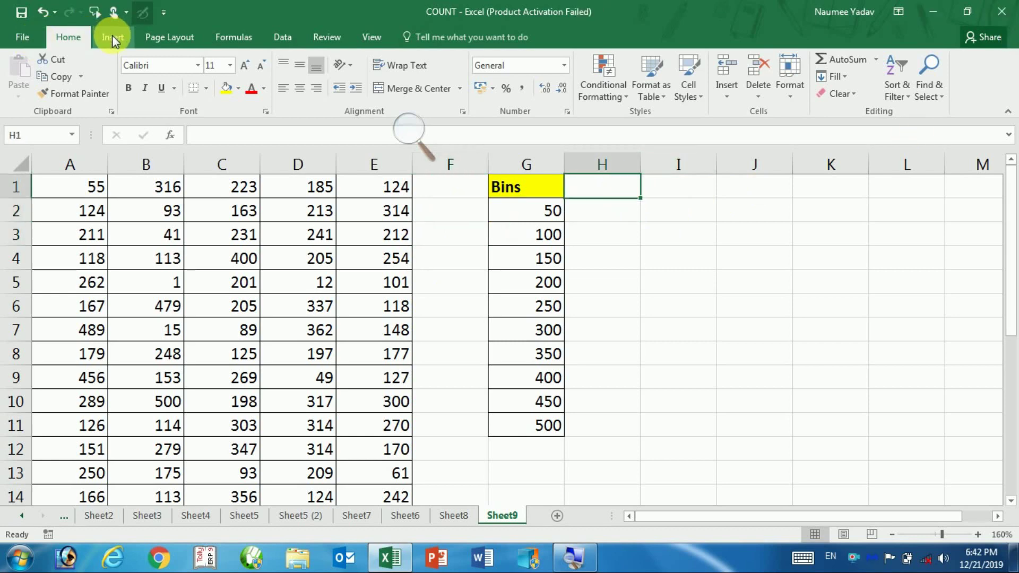
left_click(282, 38)
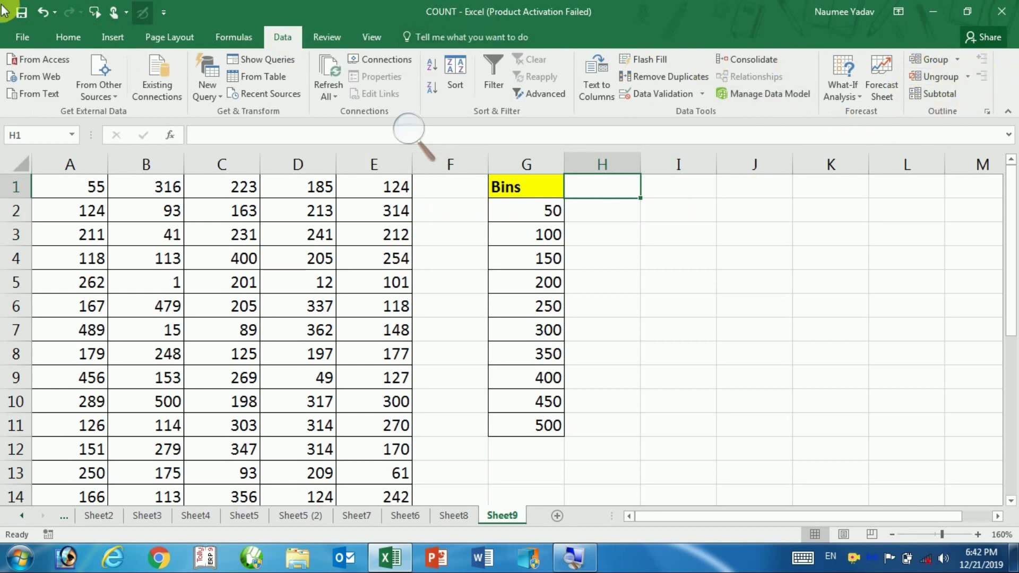
left_click(29, 42)
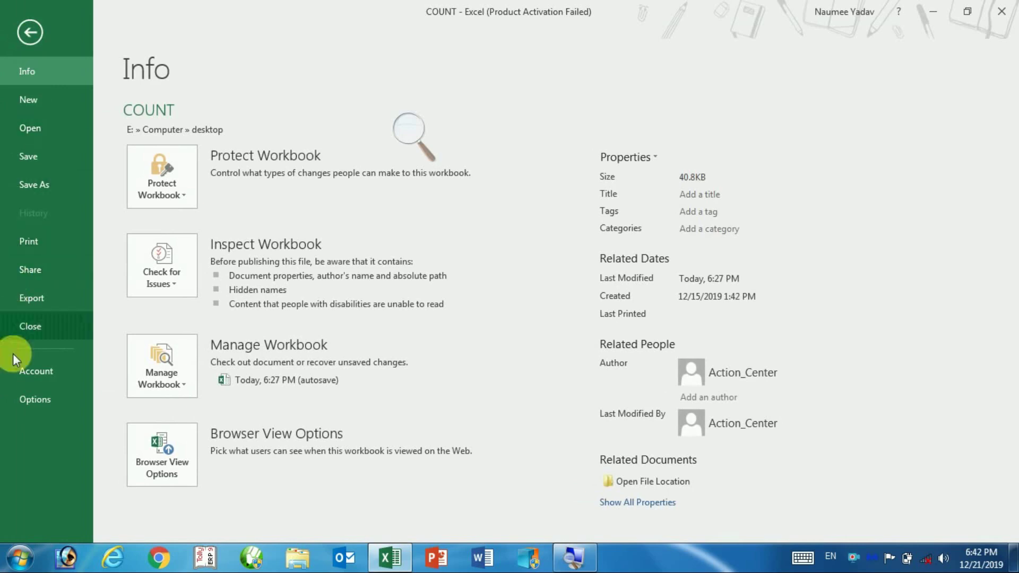
Enable the Analysis ToolPak in Excel Options > Add-ins > Manage Excel Add-ins
left_click(45, 404)
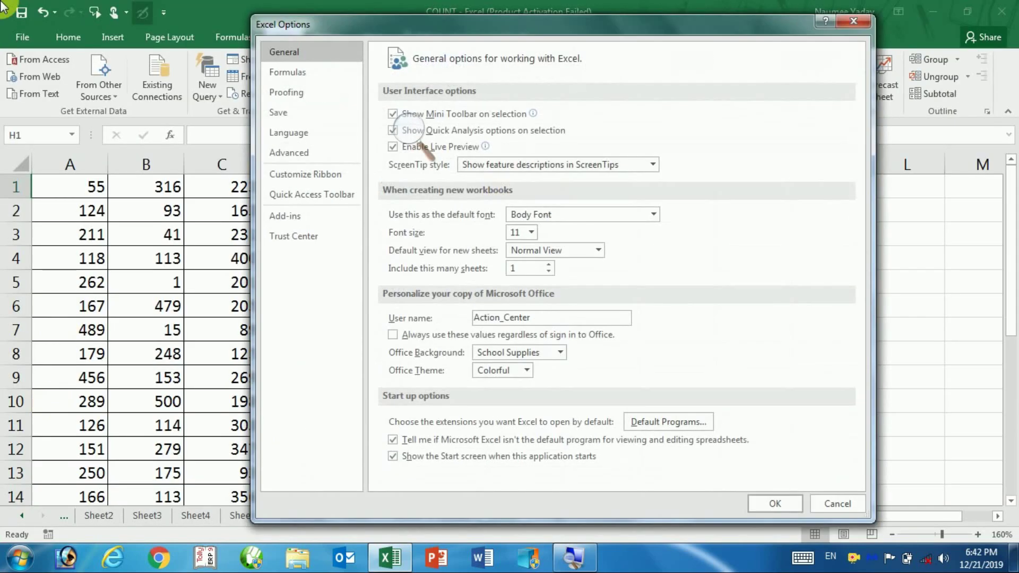
left_click(278, 219)
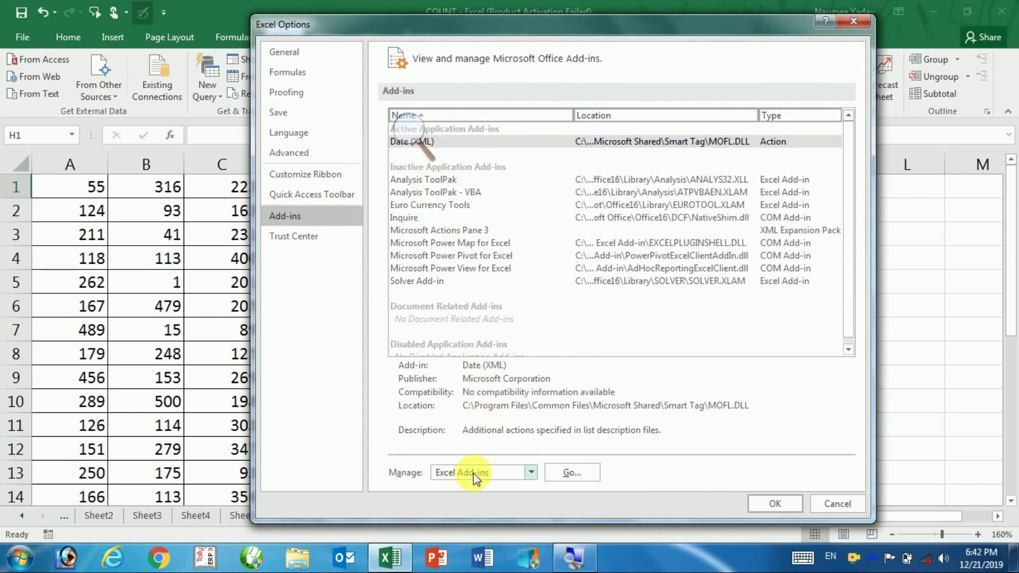
left_click(572, 472)
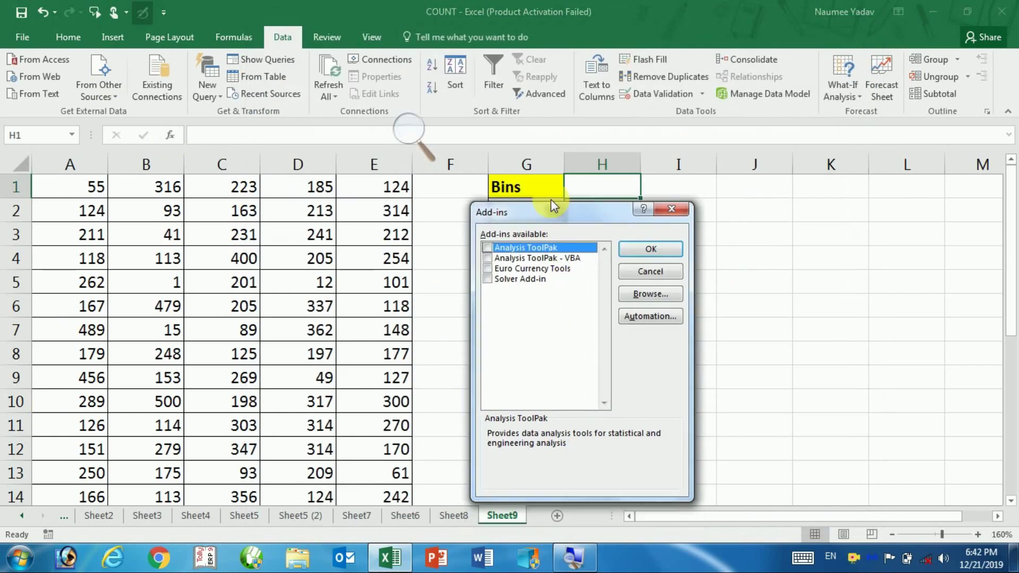
left_click_drag(559, 237, 580, 114)
left_click(425, 128)
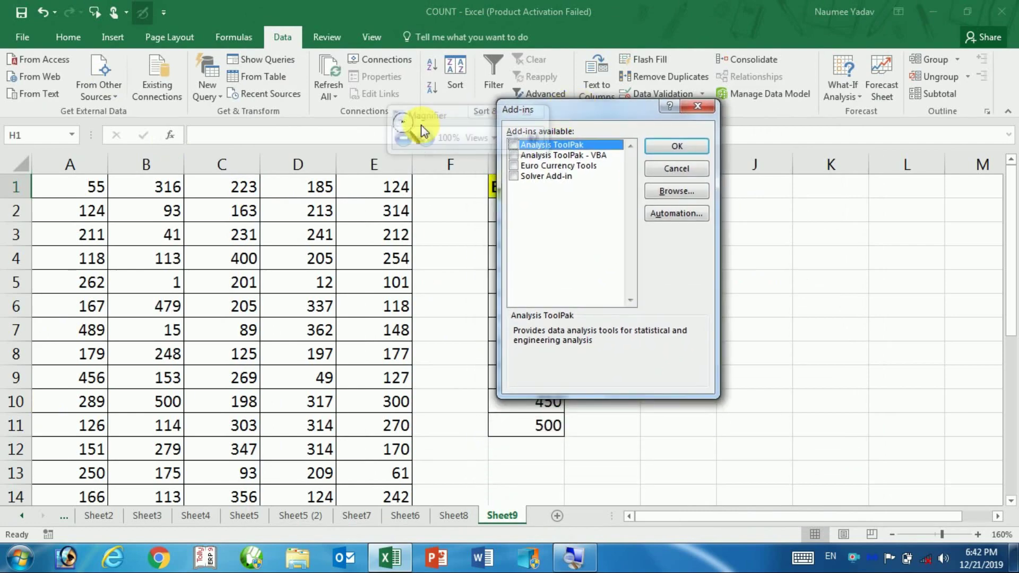
left_click(425, 138)
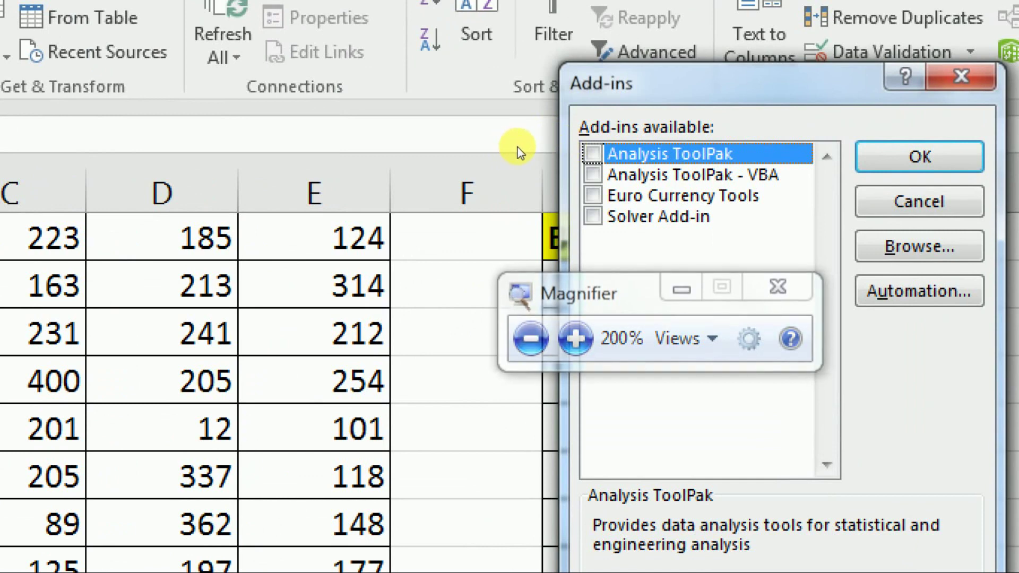
key("space")
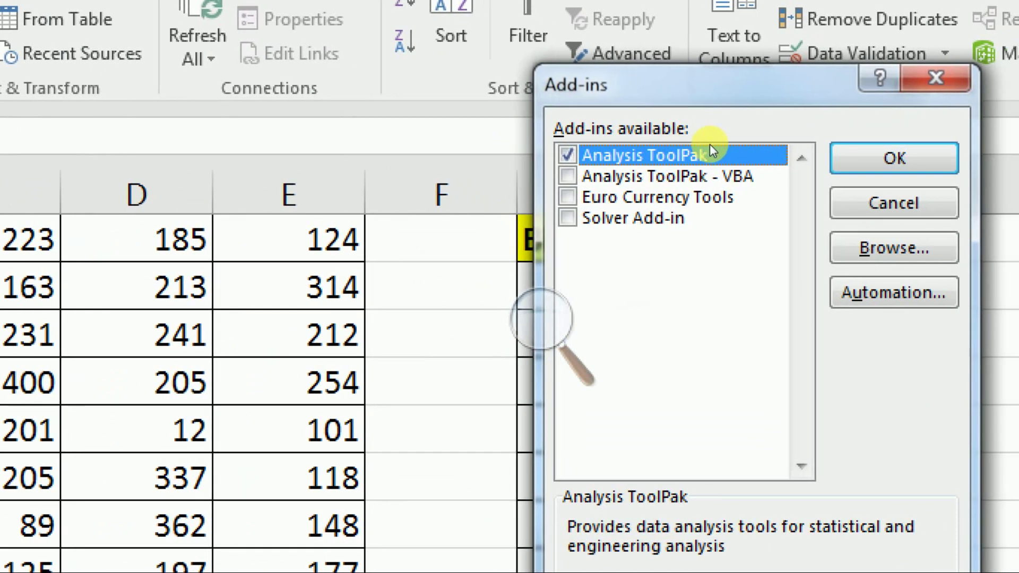
key("Return")
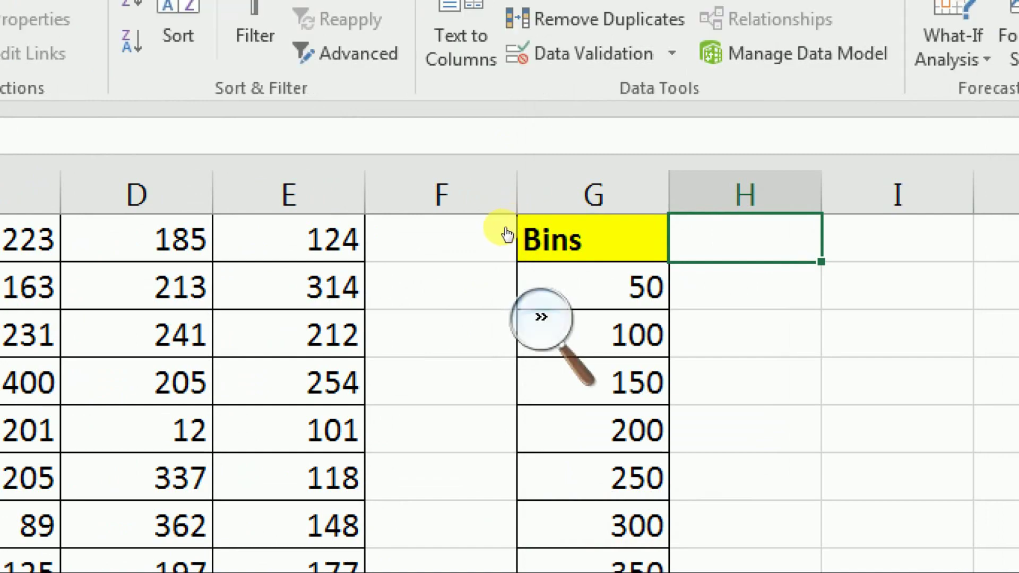
key("super+minus")
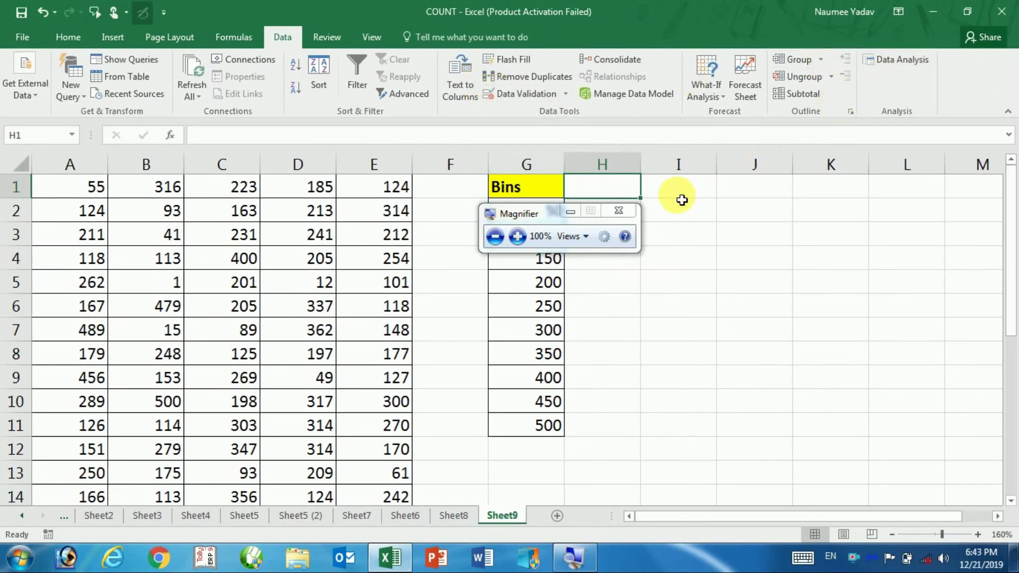
Choose Histogram from the Data Analysis tools and move its dialog away from the data
left_click(619, 211)
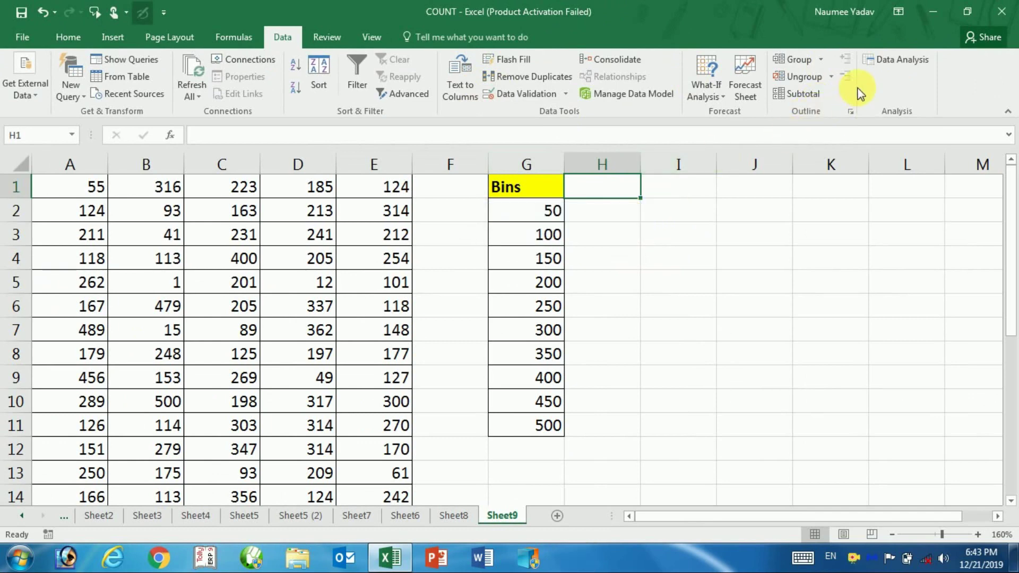
left_click(882, 61)
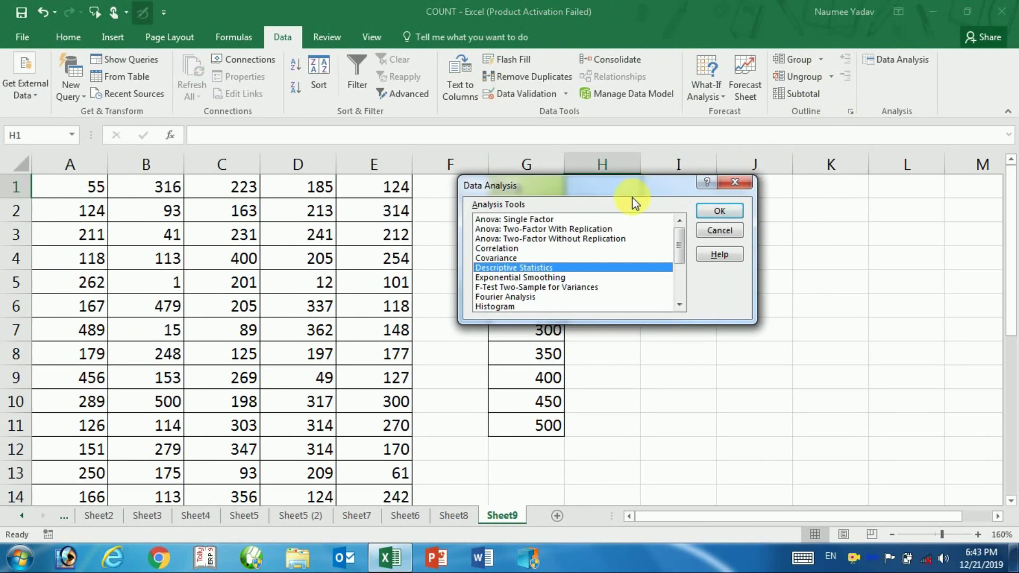
left_click_drag(631, 194, 830, 267)
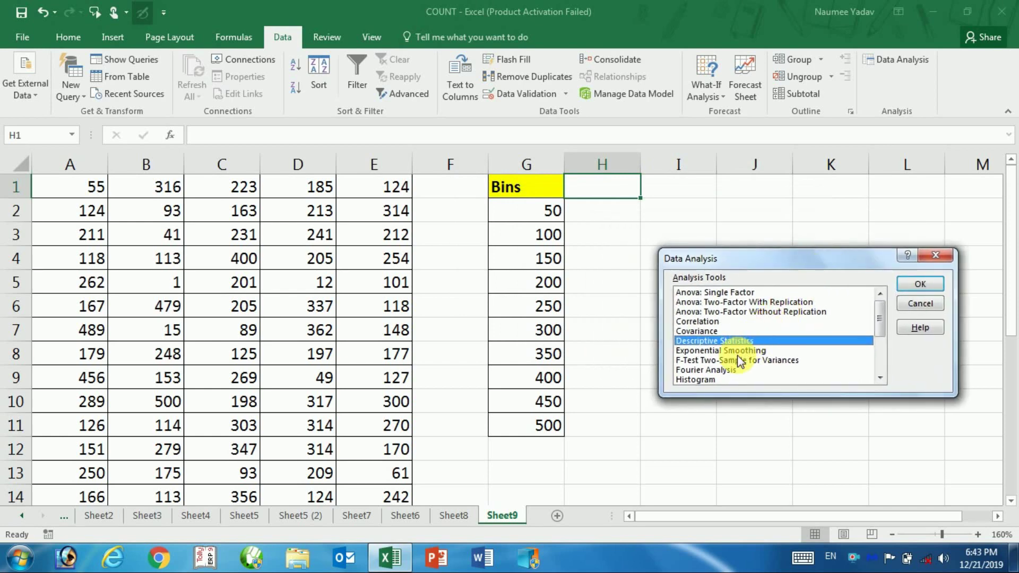
left_click(715, 380)
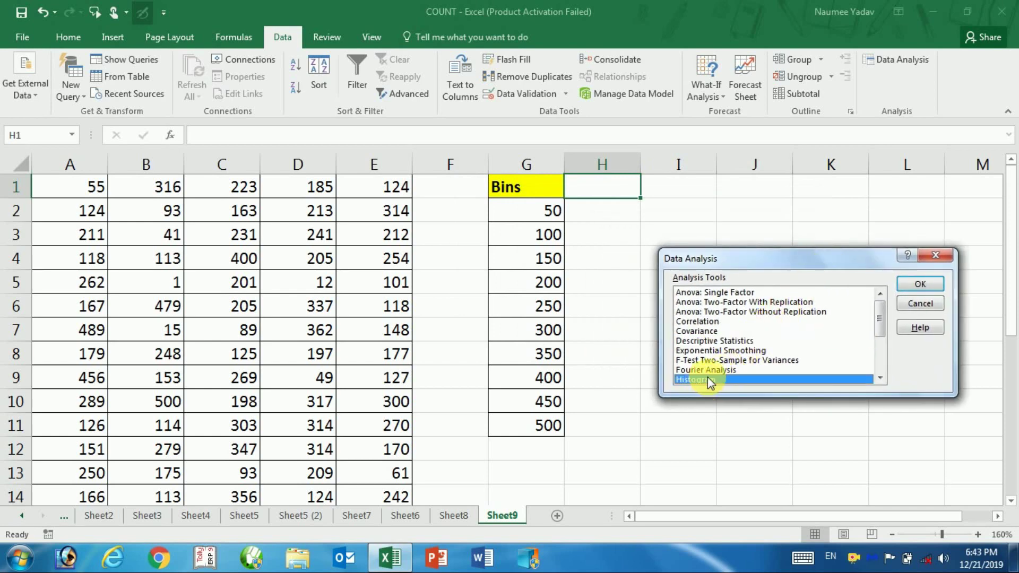
left_click(903, 283)
left_click_drag(787, 227, 767, 270)
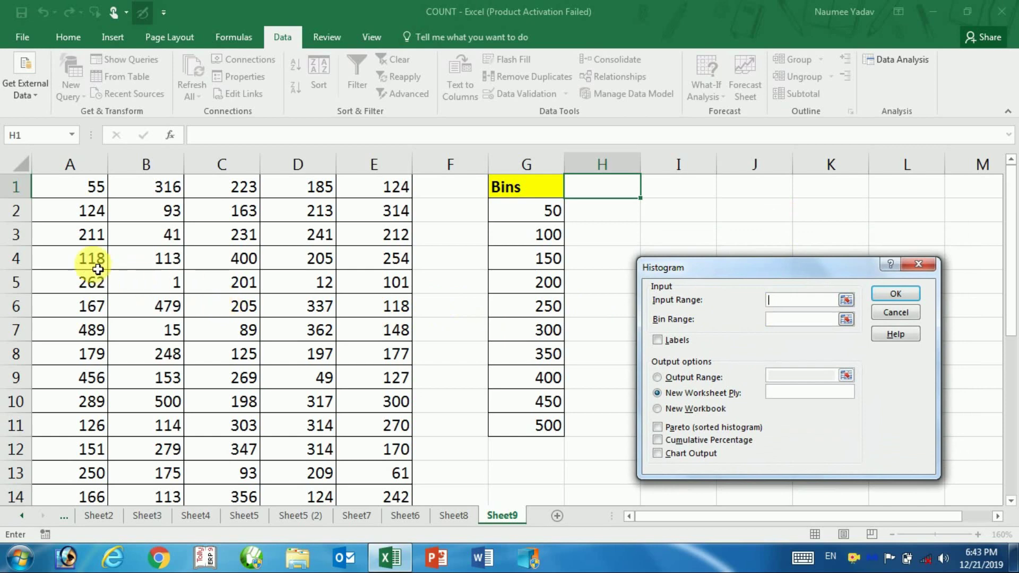
Run the Histogram with input A1:E25, bin range G2:G11, and output range I1
mouse_move(84, 187)
left_mouse_down()
mouse_move(371, 346)
mouse_move(364, 443)
mouse_move(378, 533)
mouse_move(408, 450)
left_mouse_up()
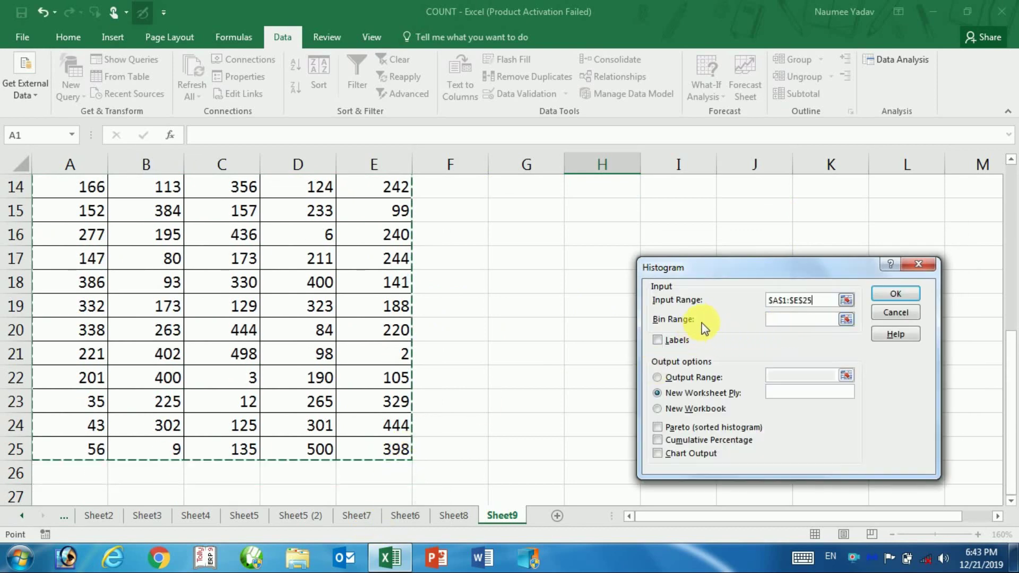
left_click(772, 318)
scroll(715, 307, "up", 2)
scroll(626, 268, "up", 3)
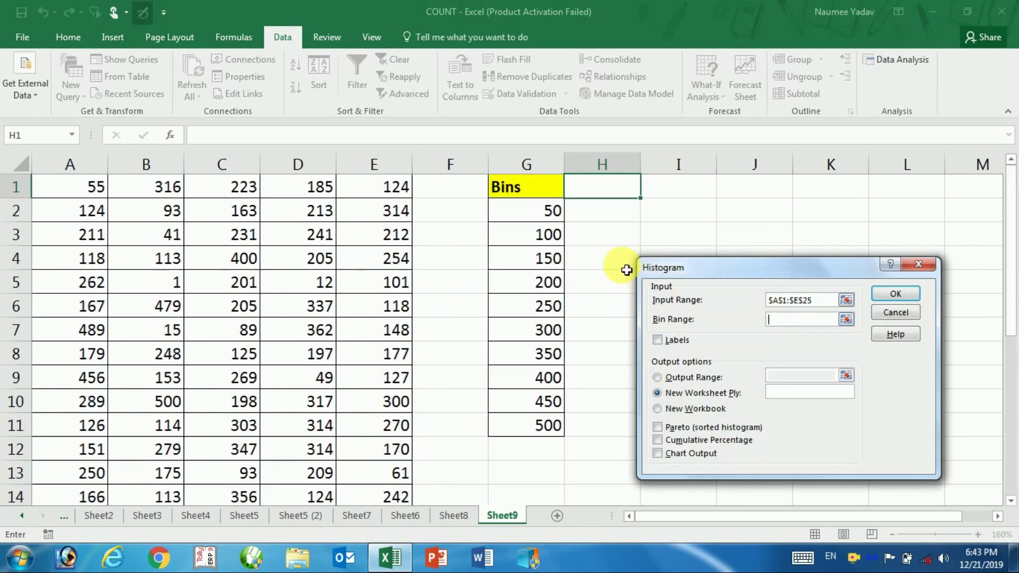
mouse_move(552, 211)
left_mouse_down()
mouse_move(512, 371)
mouse_move(524, 419)
left_mouse_up()
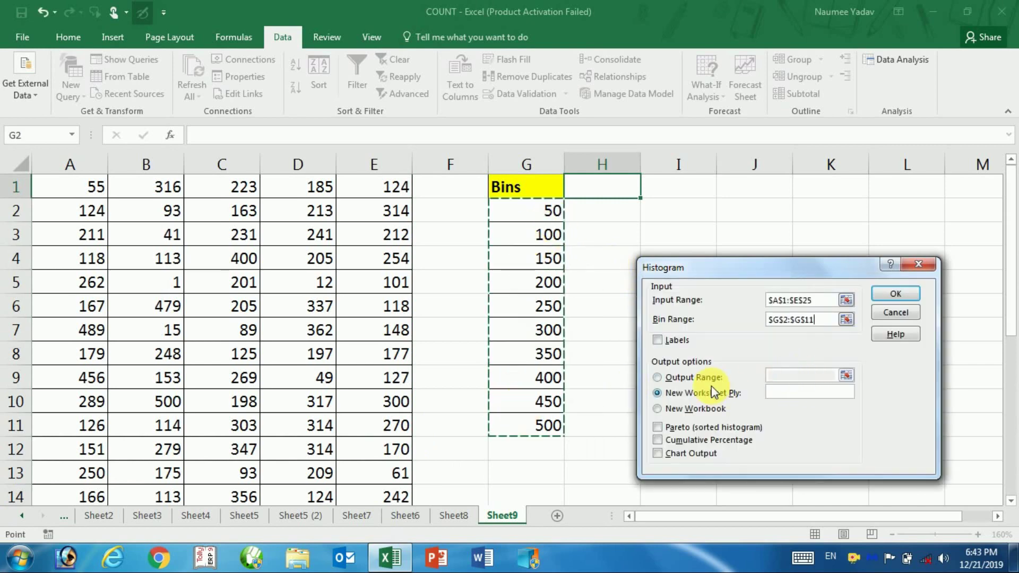
left_click(698, 381)
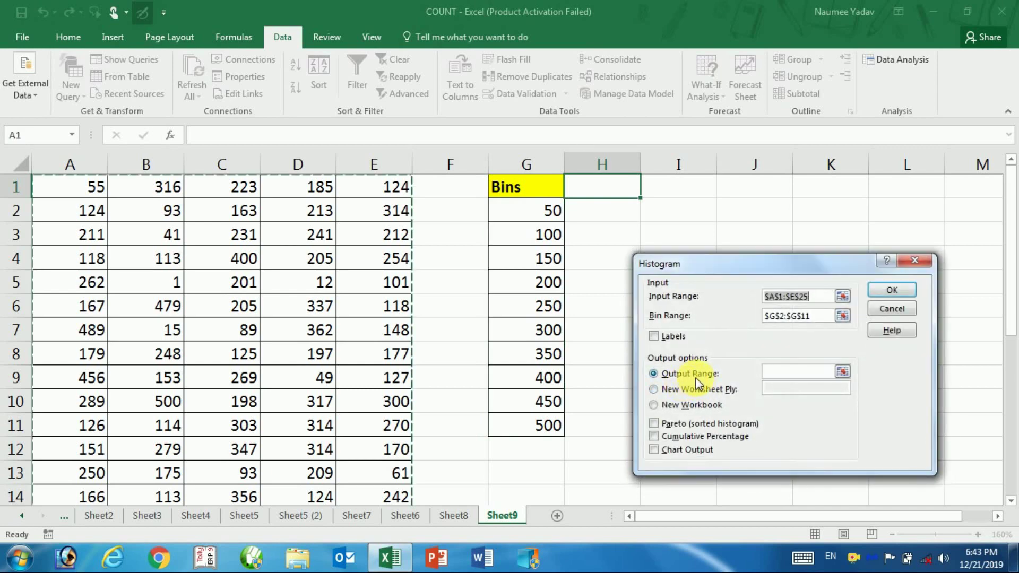
left_click(769, 369)
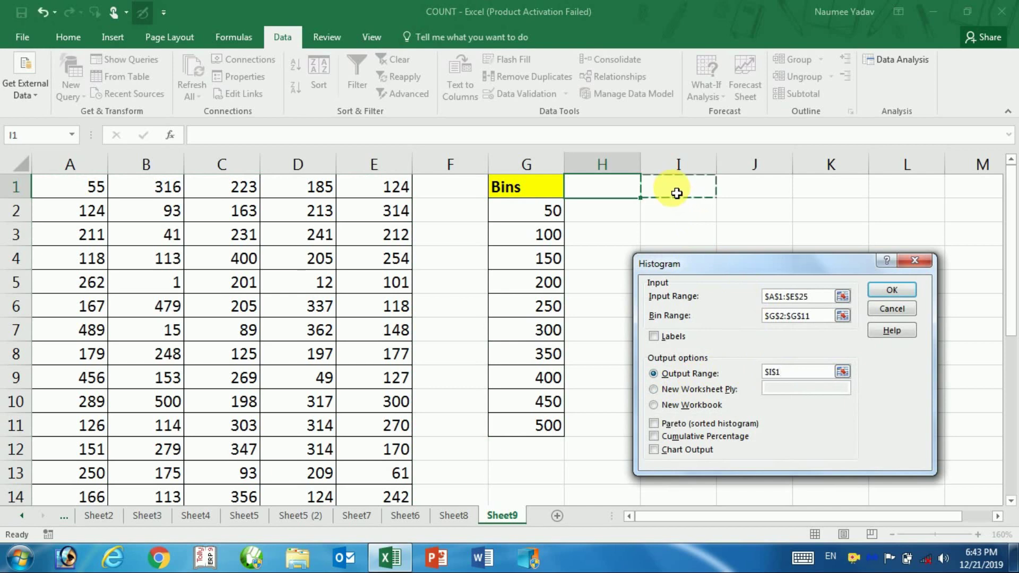
left_click(882, 292)
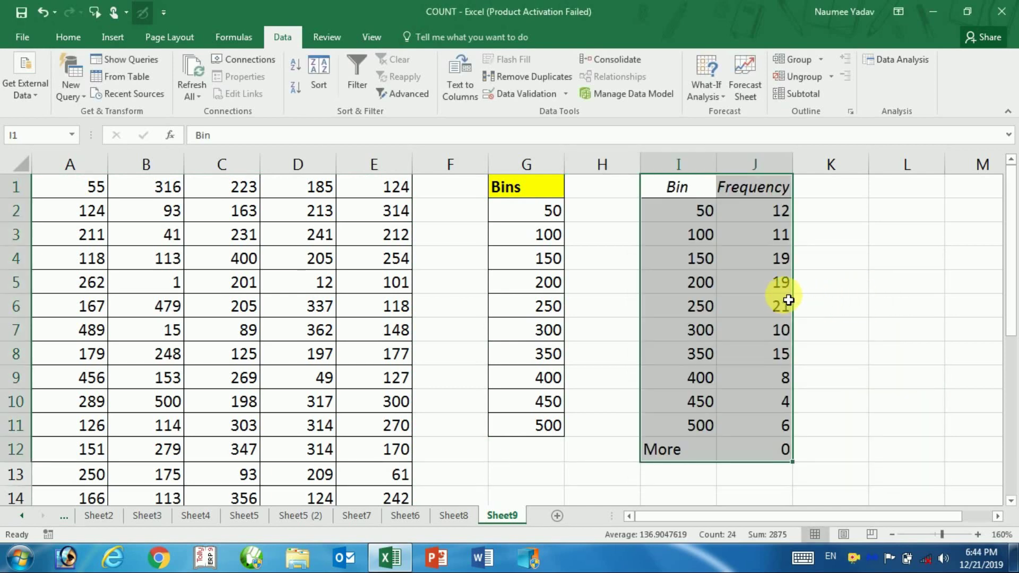
left_click(707, 211)
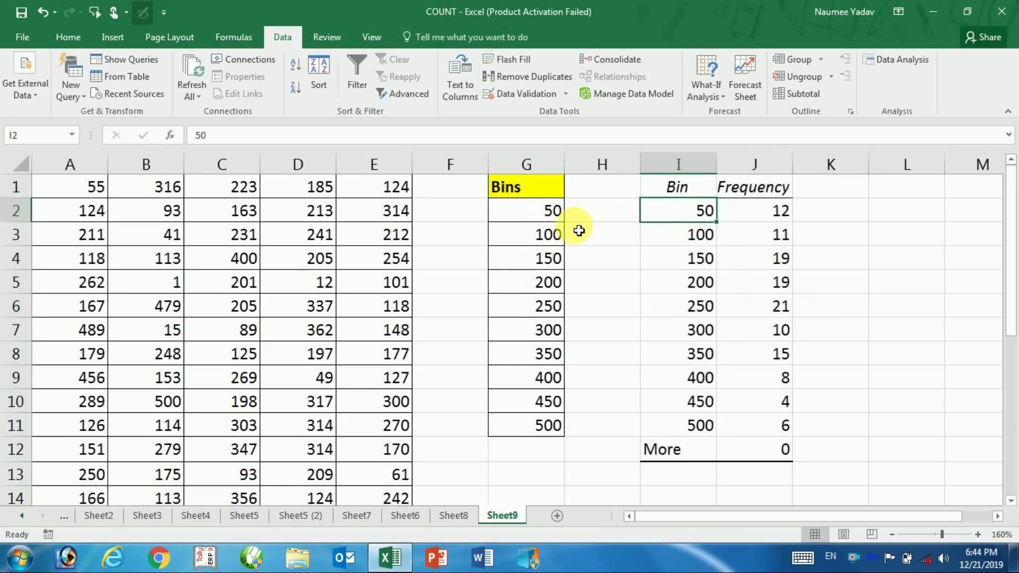
left_click_drag(698, 218, 692, 422)
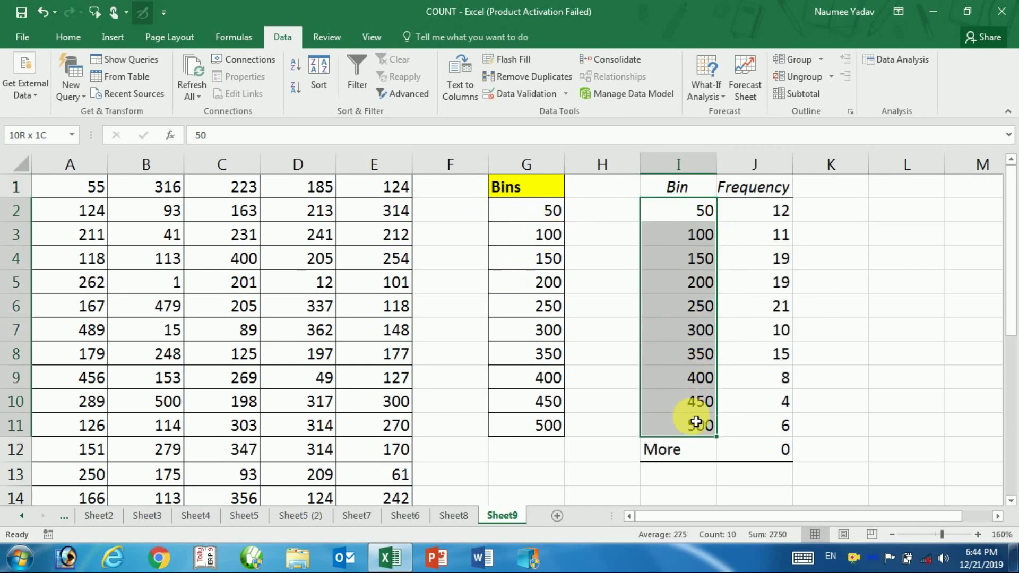
left_click(778, 213)
left_click_drag(778, 210, 757, 423)
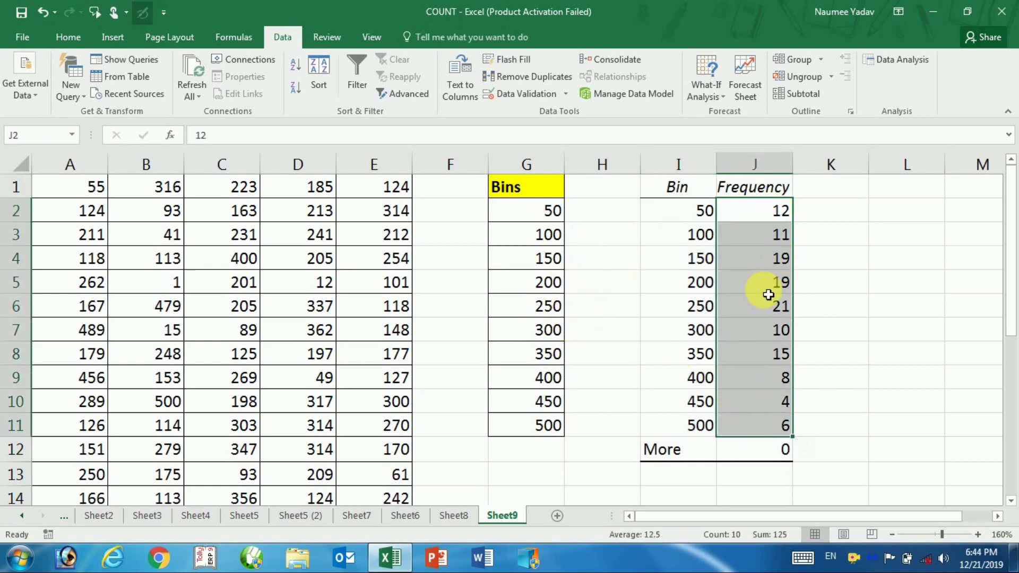
left_click(407, 515)
left_click_drag(644, 211, 644, 424)
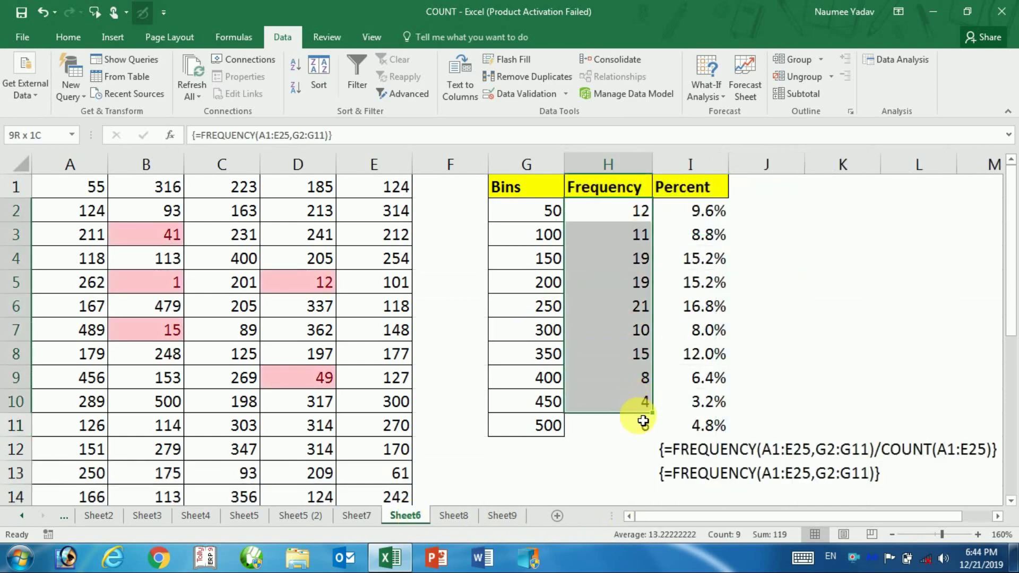
left_click(502, 516)
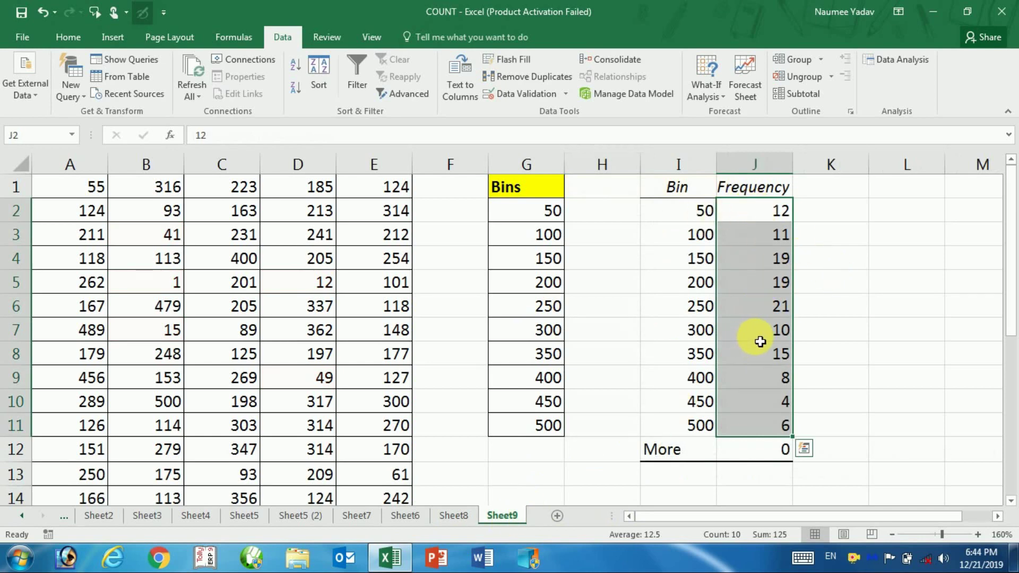
left_click(813, 265)
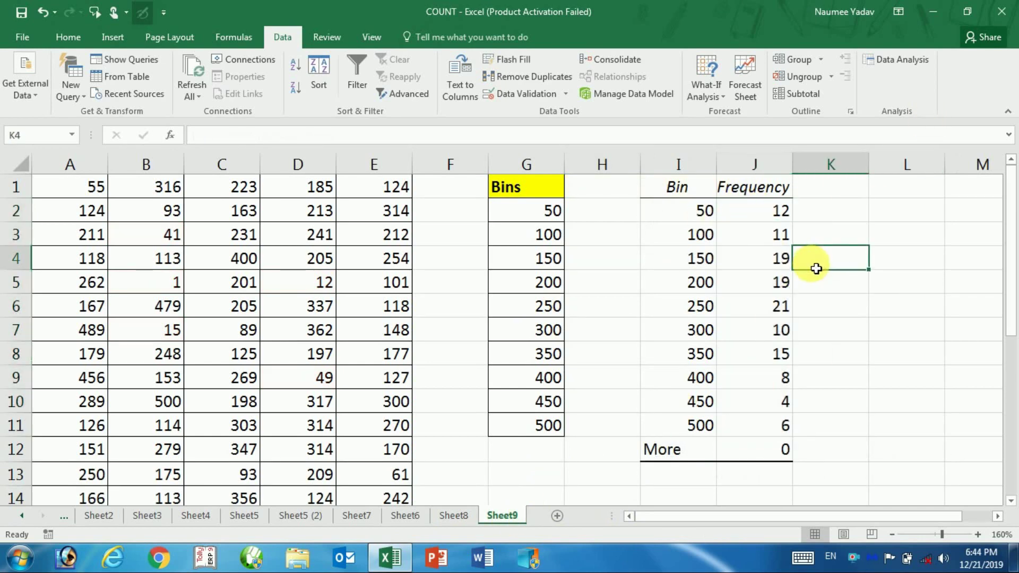
left_click(997, 516)
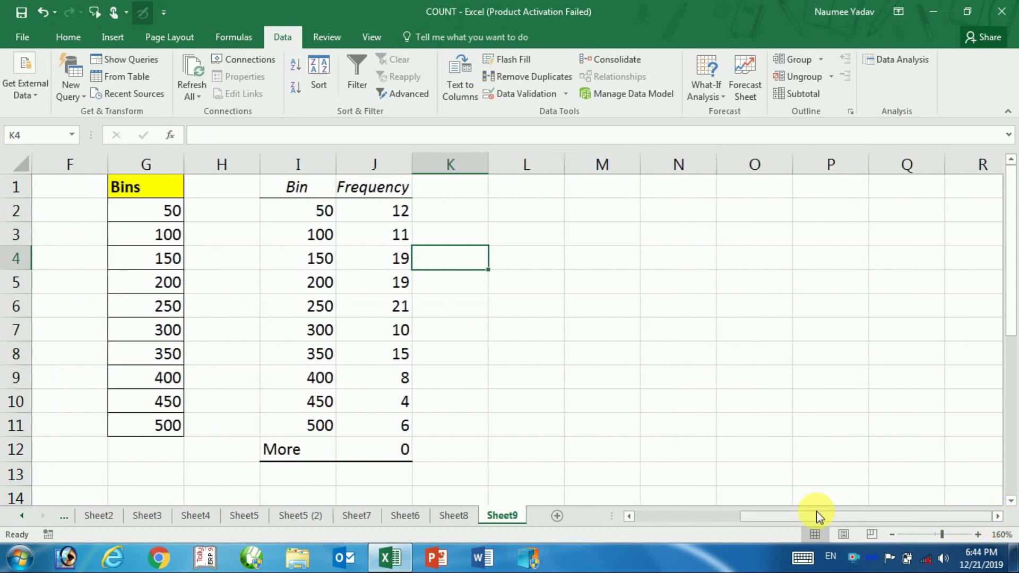
scroll(752, 416, "down", 2)
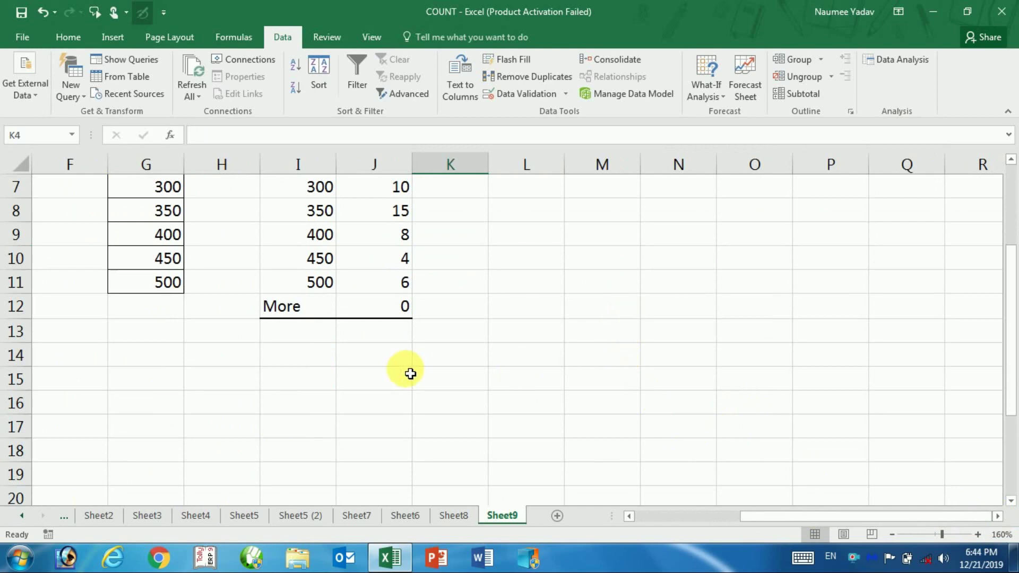
scroll(409, 371, "up", 2)
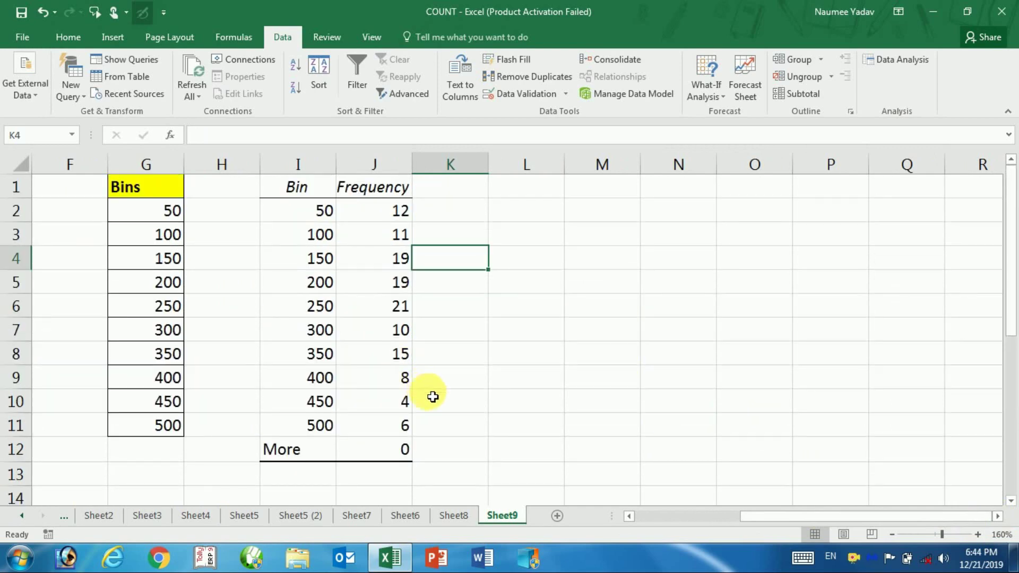
left_click(628, 519)
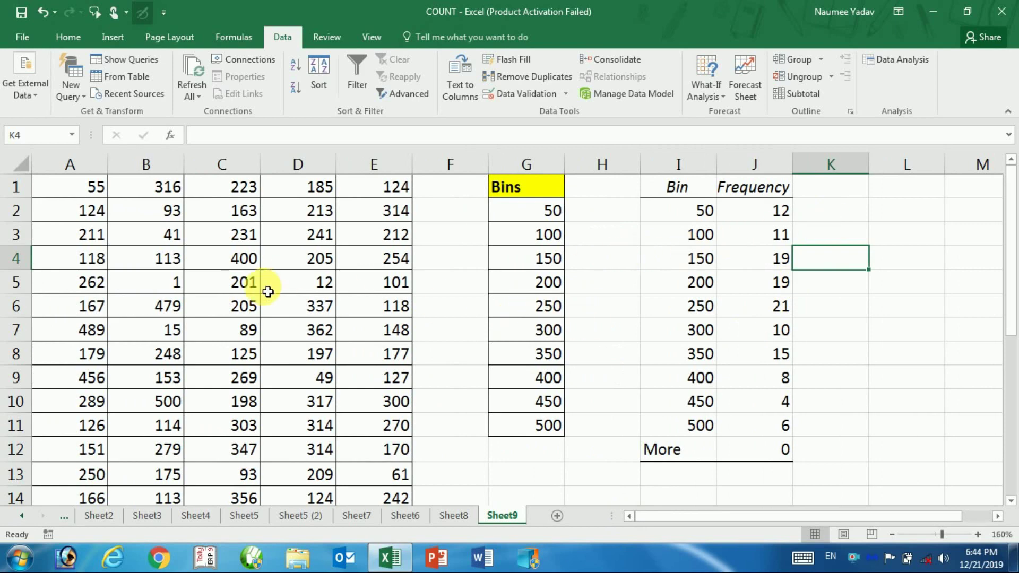
left_click(832, 221)
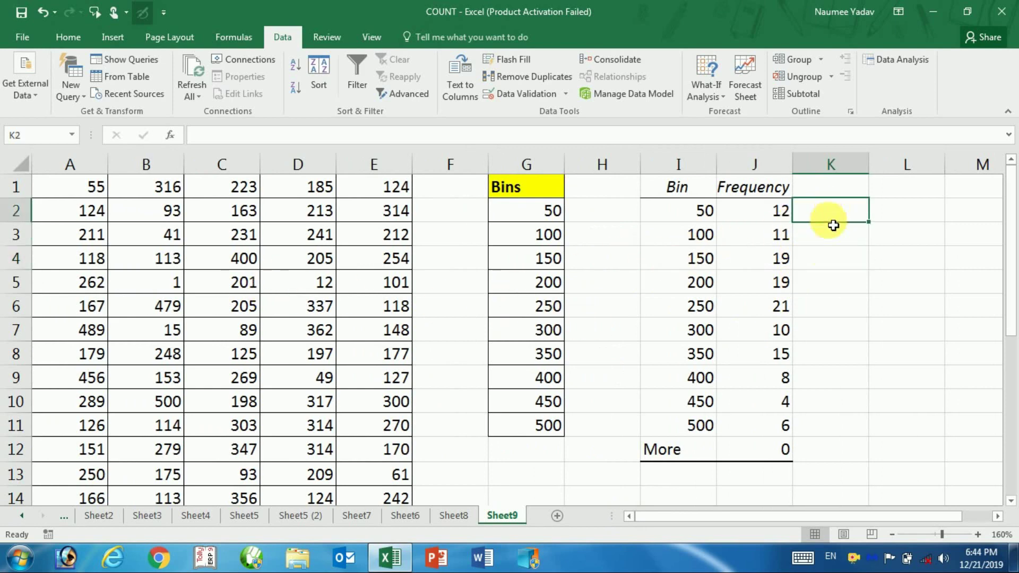
left_click_drag(685, 188, 784, 450)
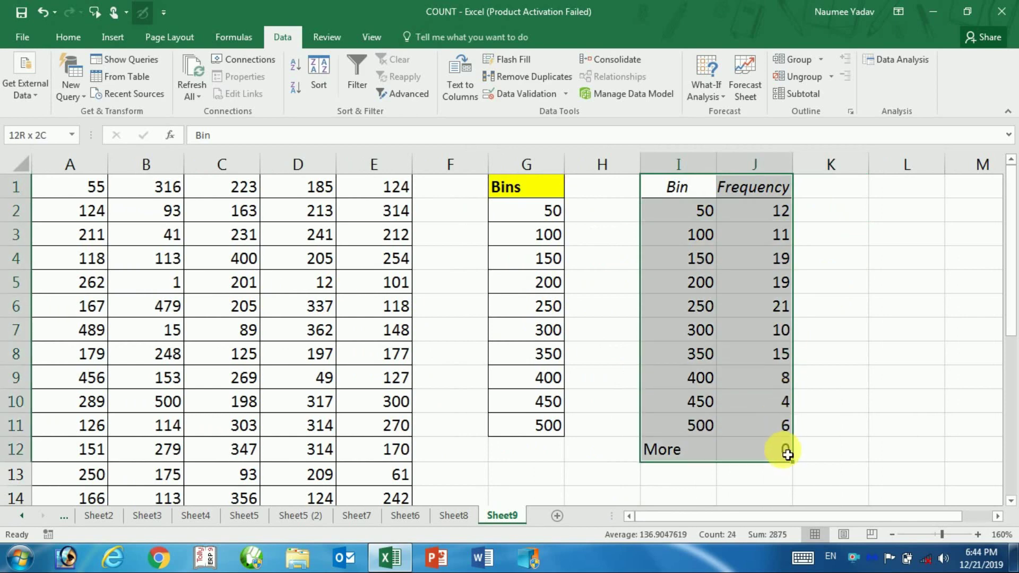
Clear All on the I1:J12 histogram output, then select H2 and go to the Data tab
left_click(80, 39)
left_click(855, 94)
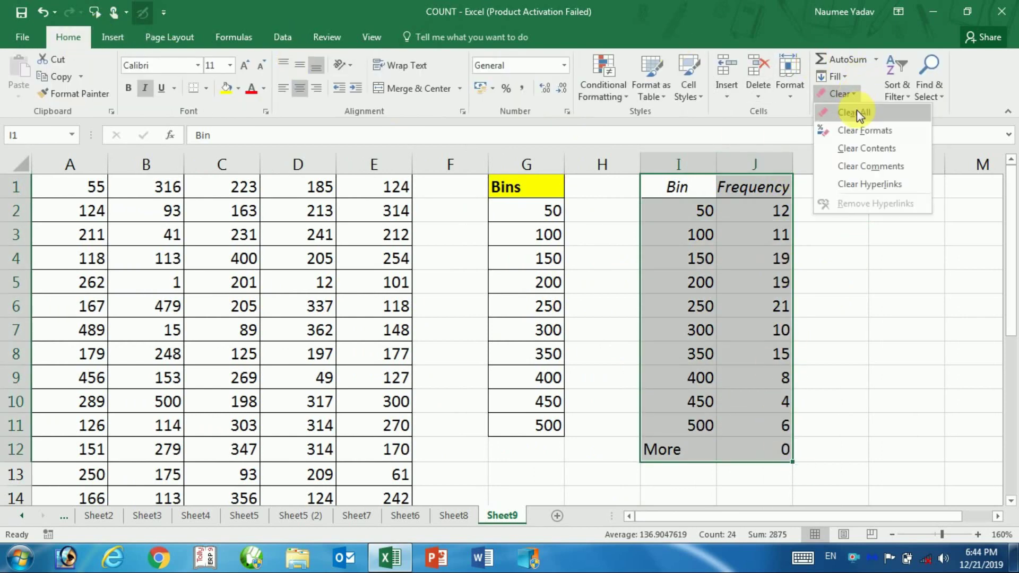
left_click(854, 112)
left_click(686, 208)
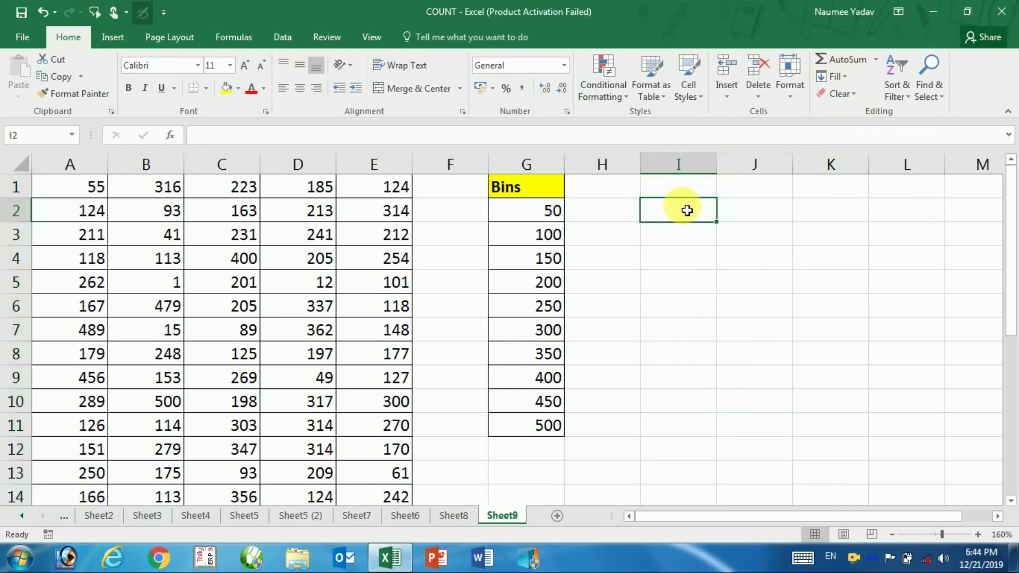
left_click(620, 211)
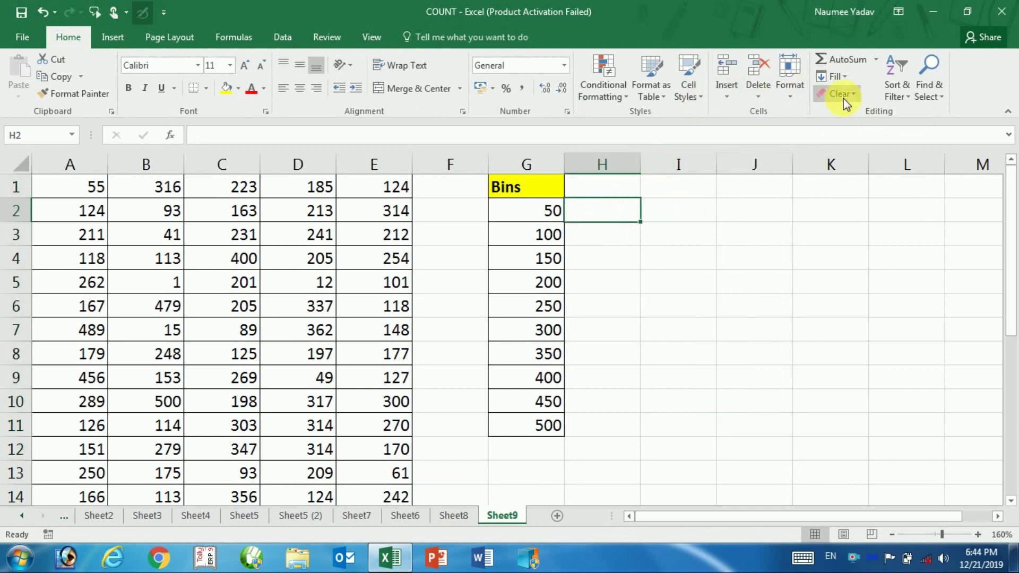
left_click(282, 38)
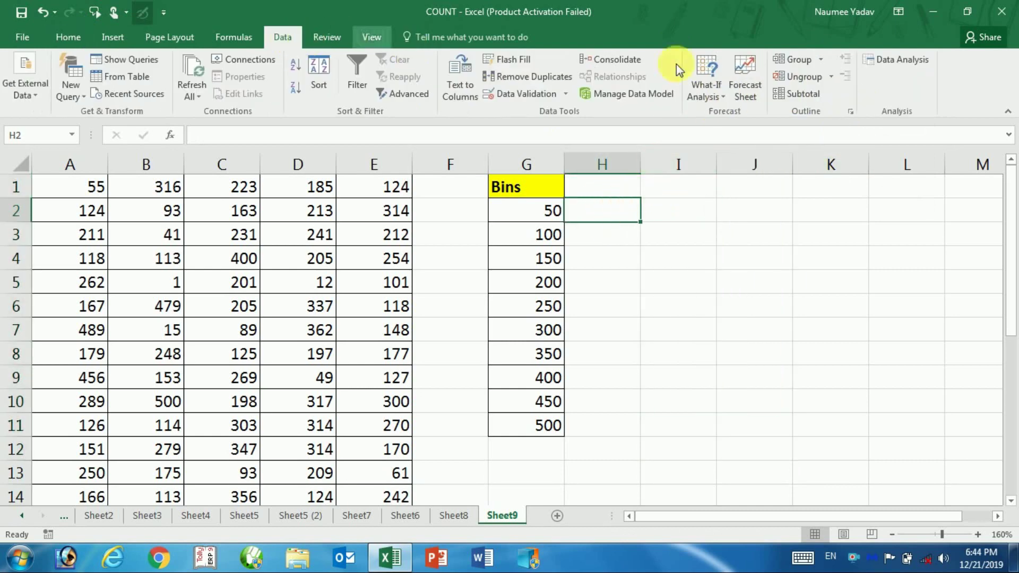
Rerun Histogram on A1:E25 with bins G2:G11 to I1, with Chart Output ticked
left_click(892, 59)
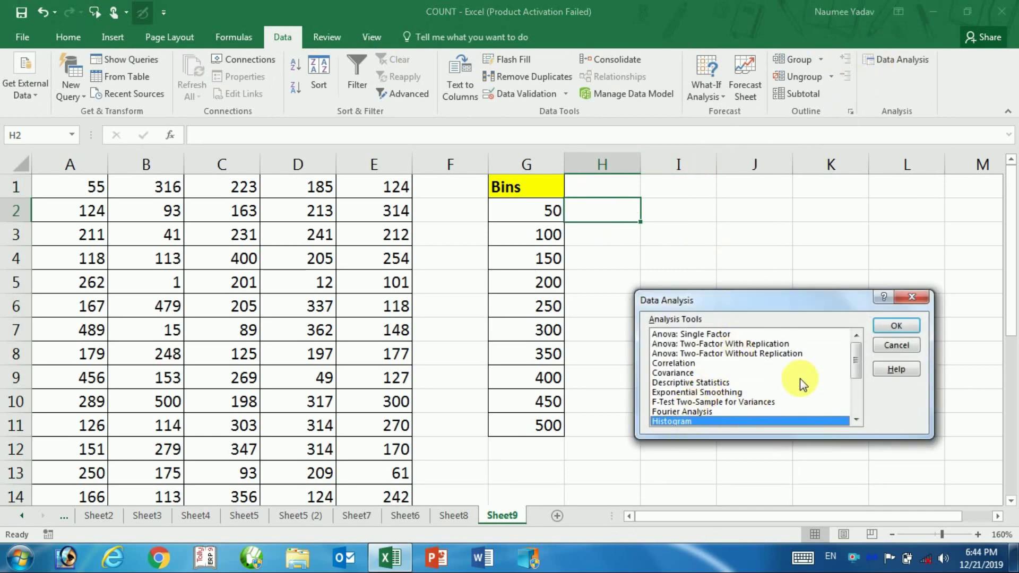
left_click(881, 328)
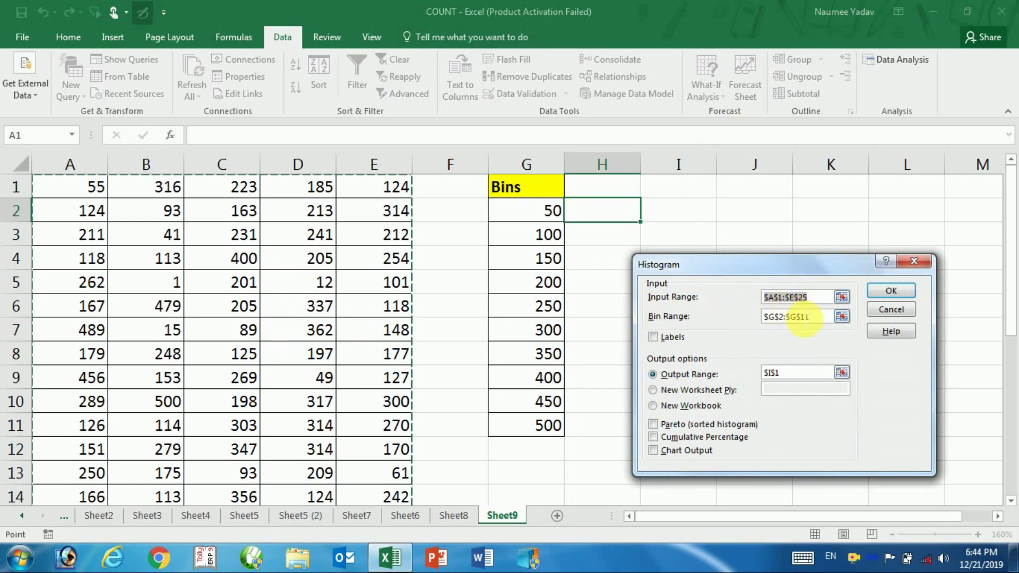
left_click(796, 317)
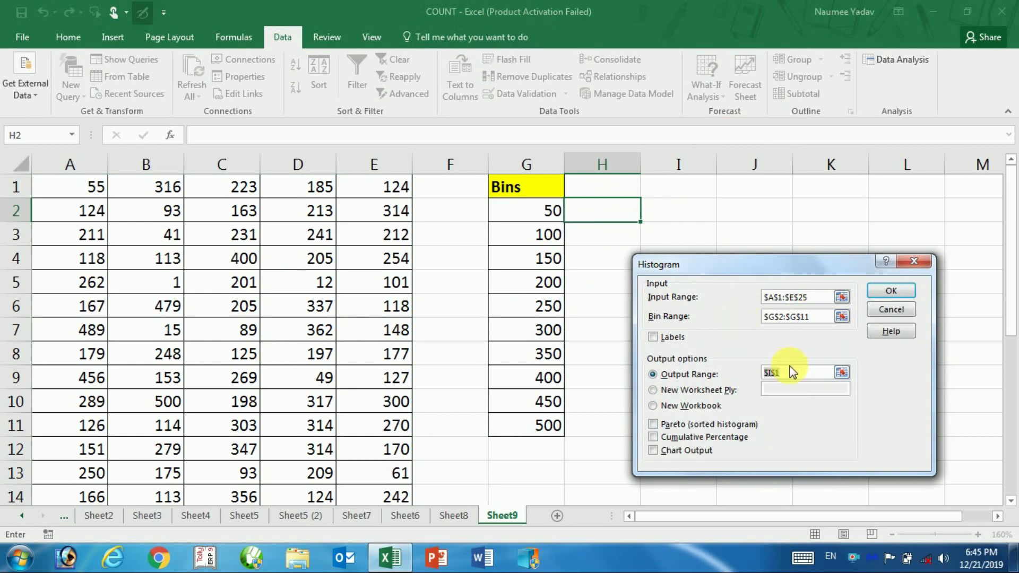
left_click(676, 455)
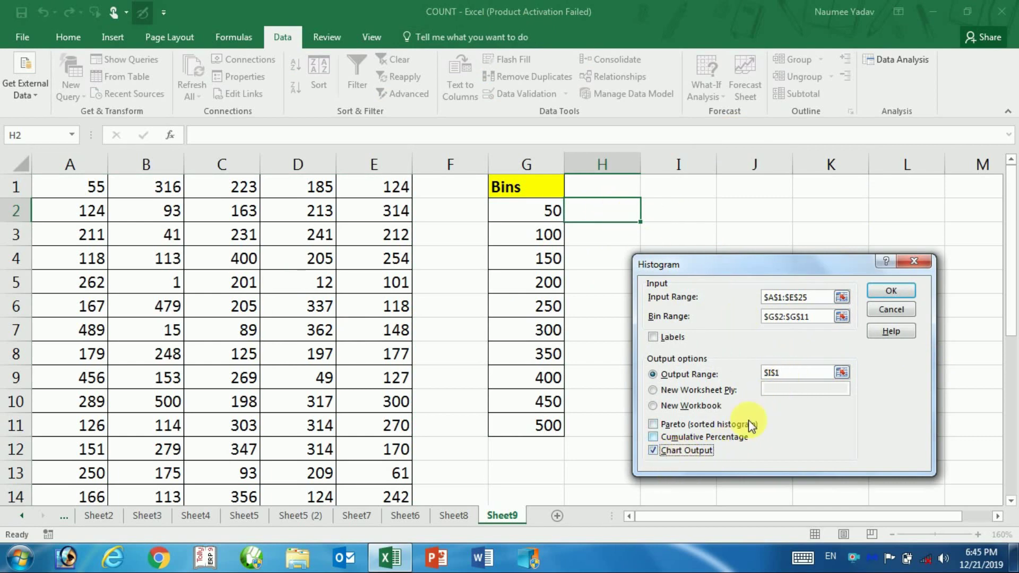
left_click(908, 295)
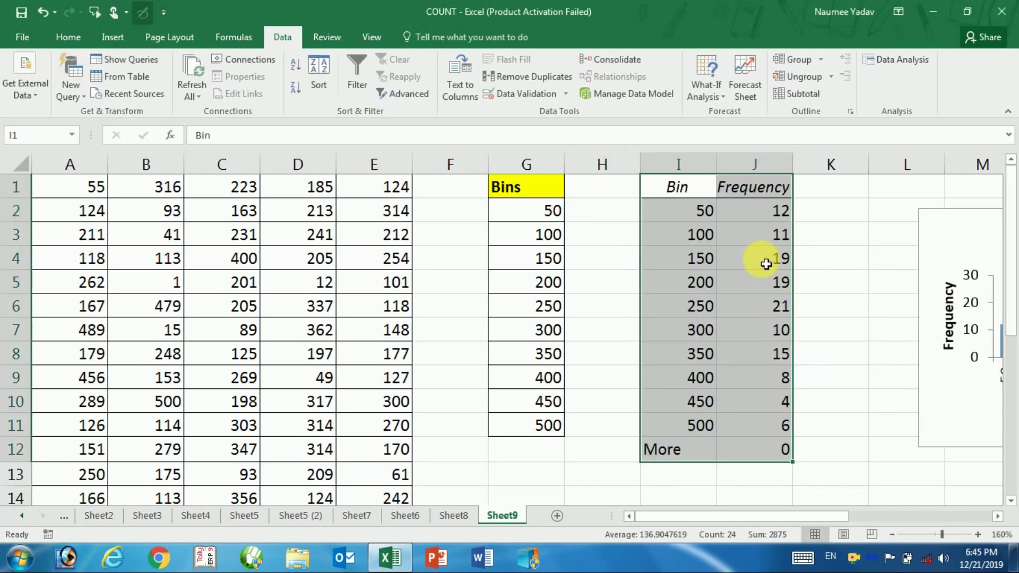
Select the Bin and Frequency columns and drag the histogram chart beside the table at column K
left_click(705, 210)
left_click_drag(704, 210, 700, 401)
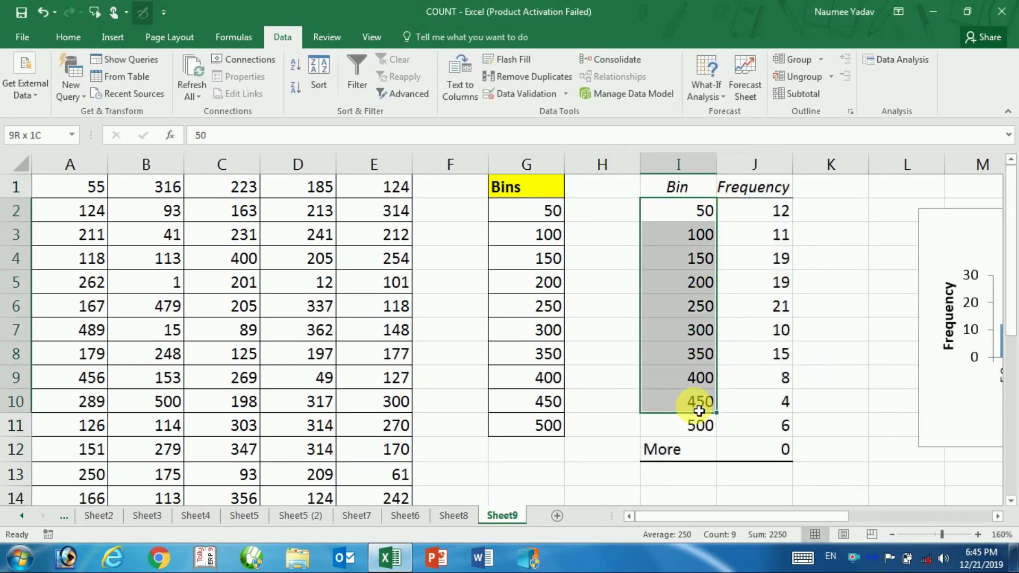
left_click_drag(781, 212, 753, 425)
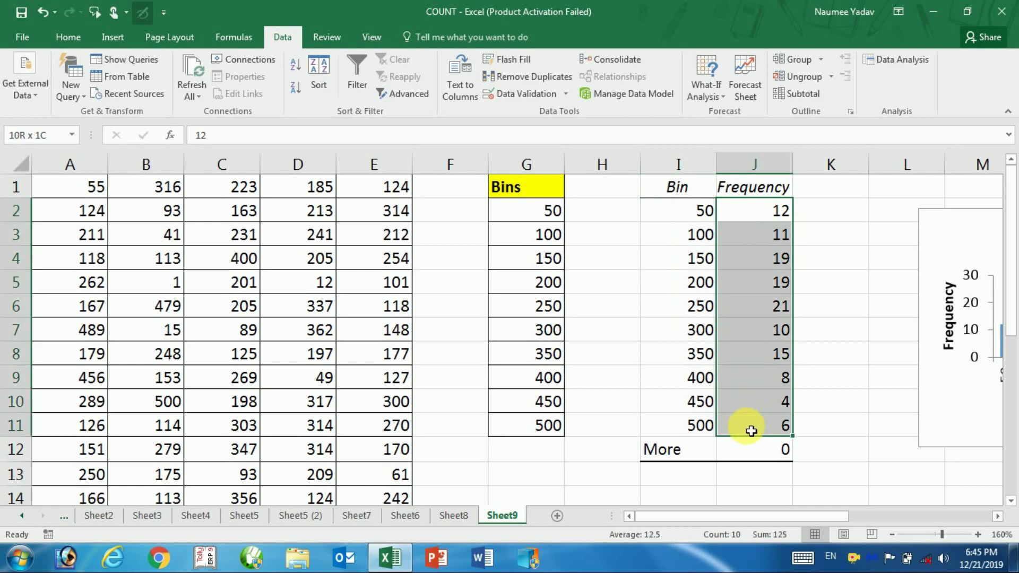
left_click_drag(828, 515, 918, 514)
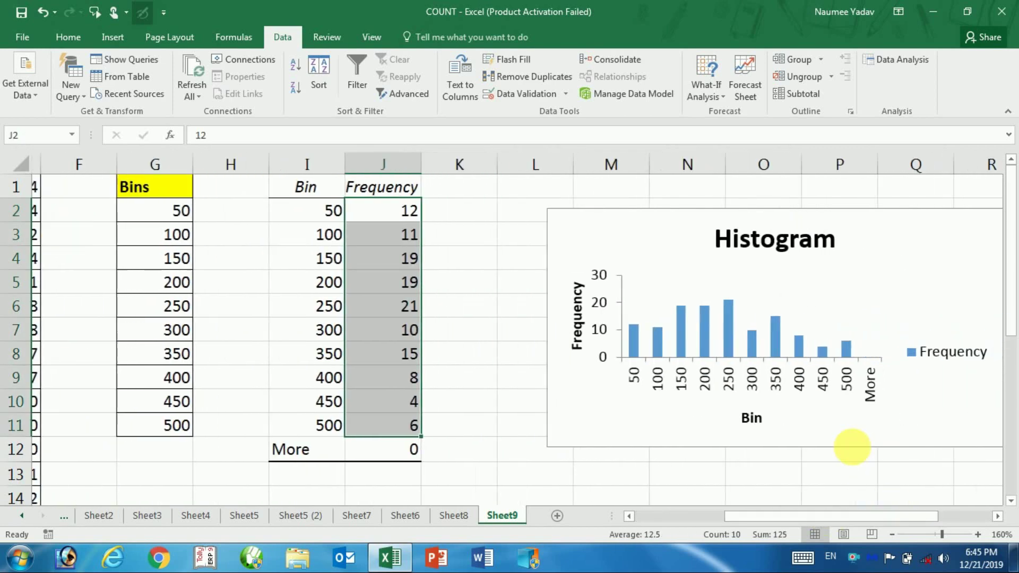
left_click(606, 427)
left_click_drag(605, 427, 557, 420)
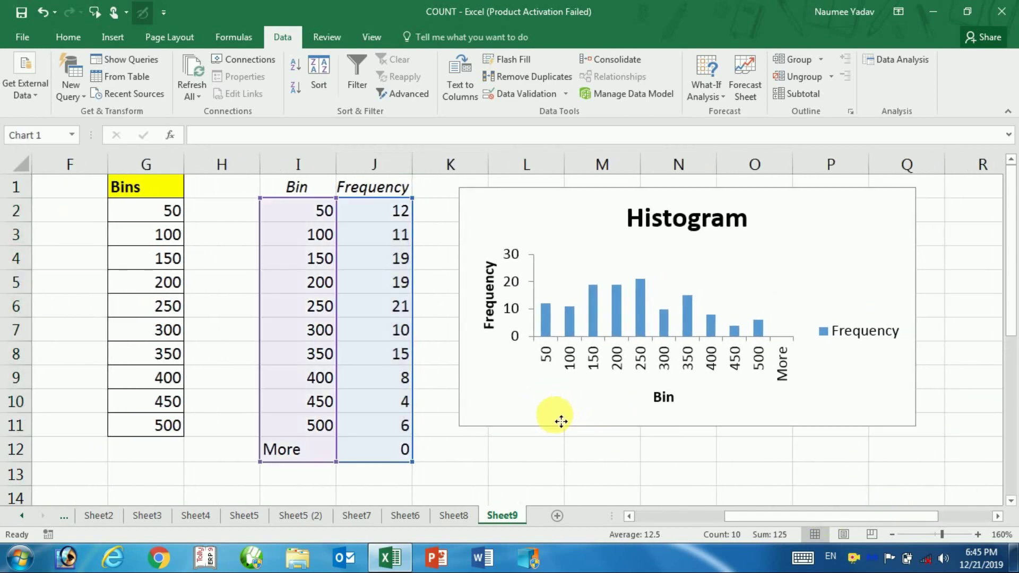
left_click(568, 465)
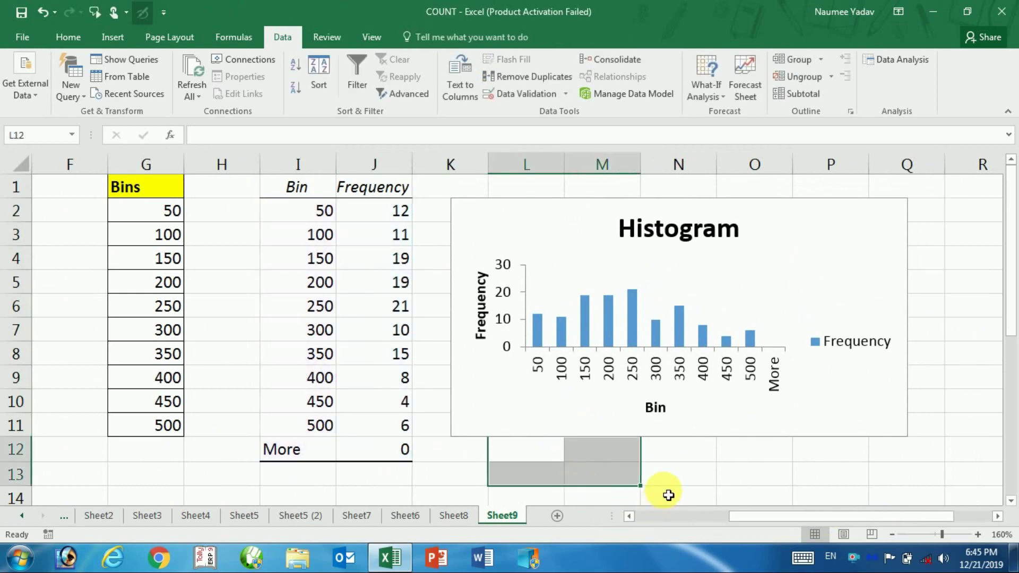
left_click(681, 477)
left_click(684, 518)
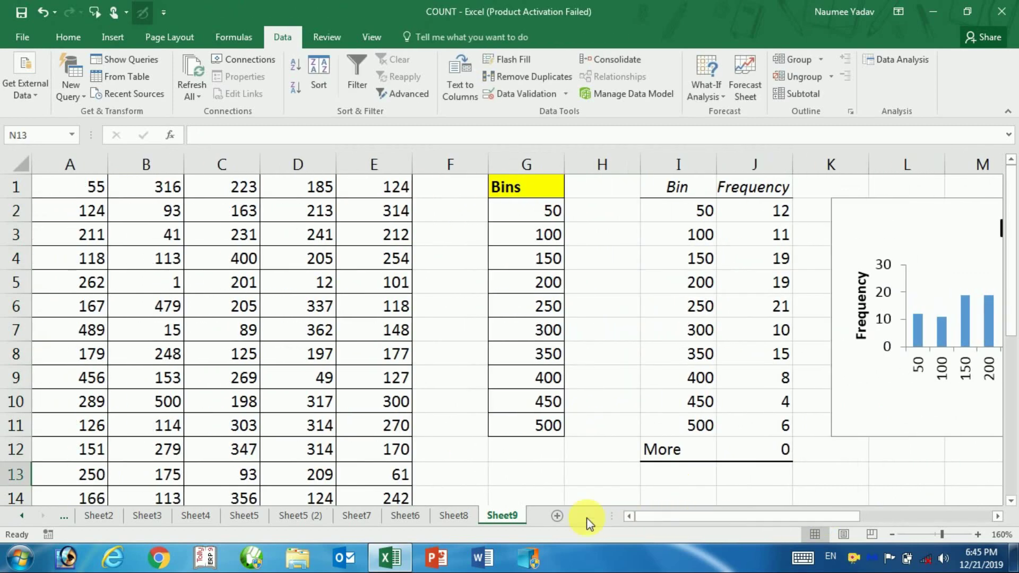